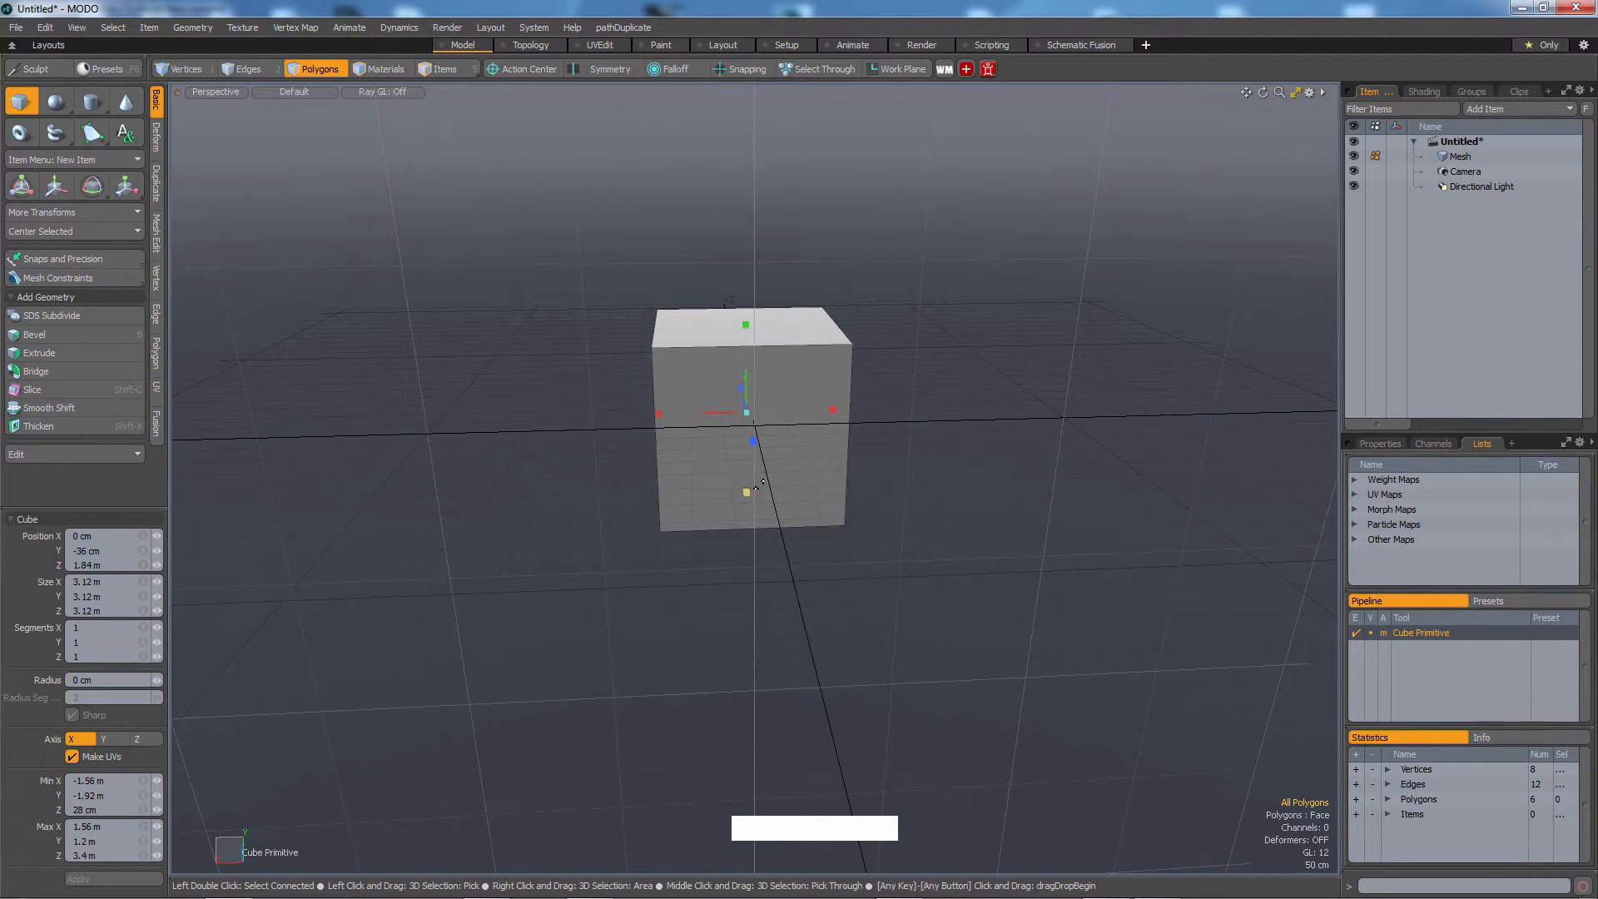
Select the cube's polygons and move them away from the origin with the Transform tool.
double_click(759, 484)
left_click_drag(759, 484, 583, 661, "alt")
key("w")
left_click_drag(849, 395, 1064, 420, "alt")
middle_click_drag(894, 456, 912, 393, "alt")
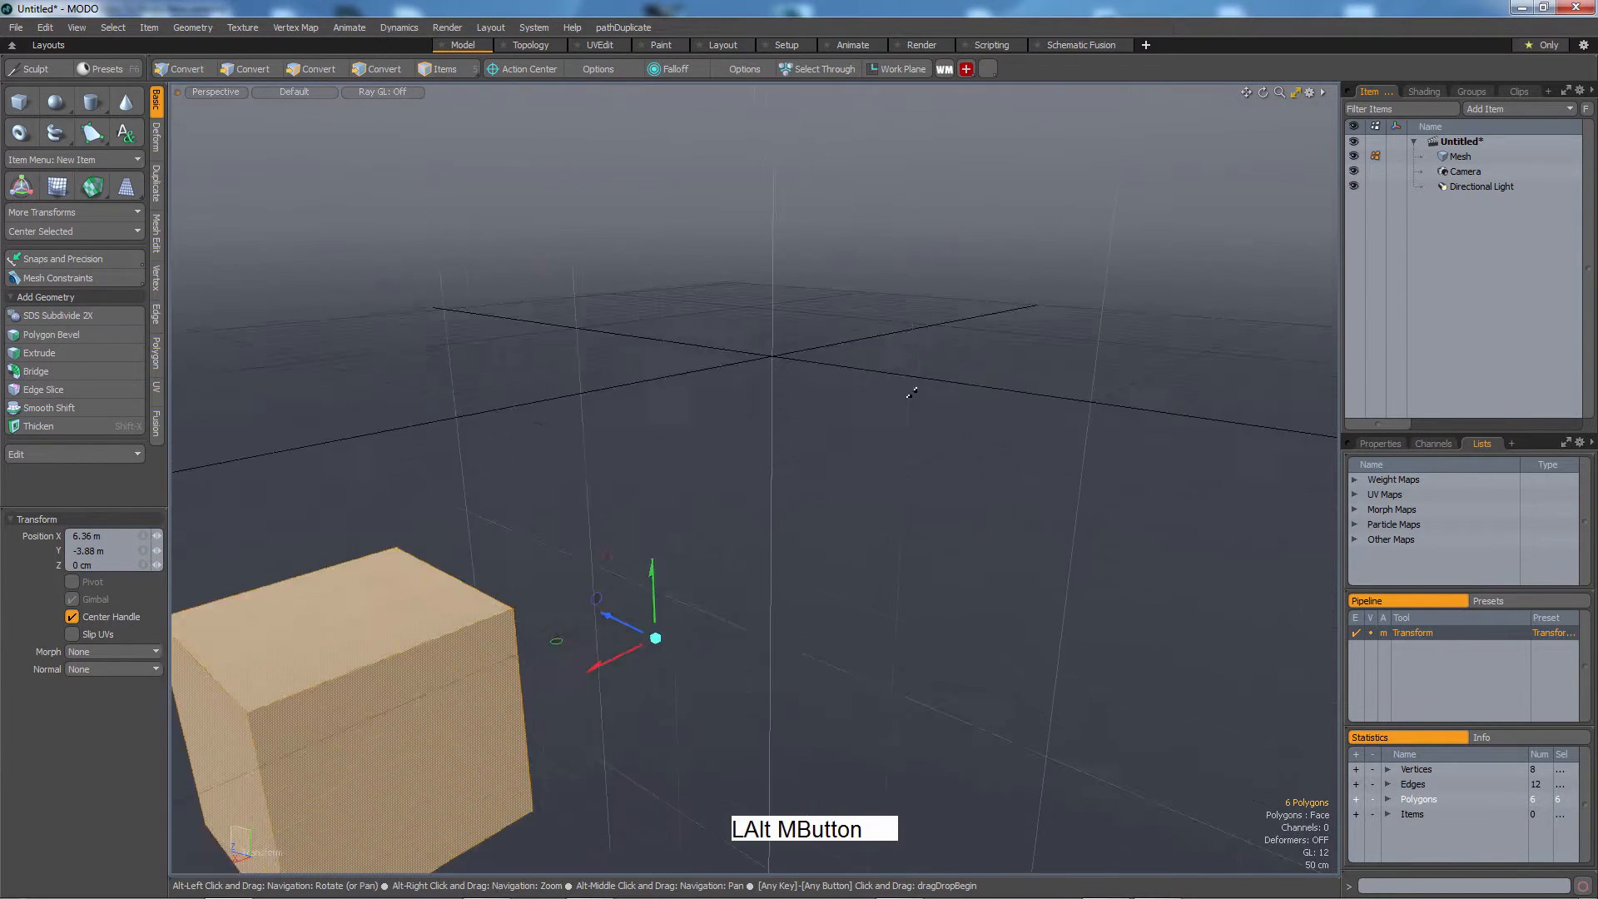
left_click_drag(912, 387, 947, 410, "alt")
middle_click_drag(693, 455, 713, 437, "alt")
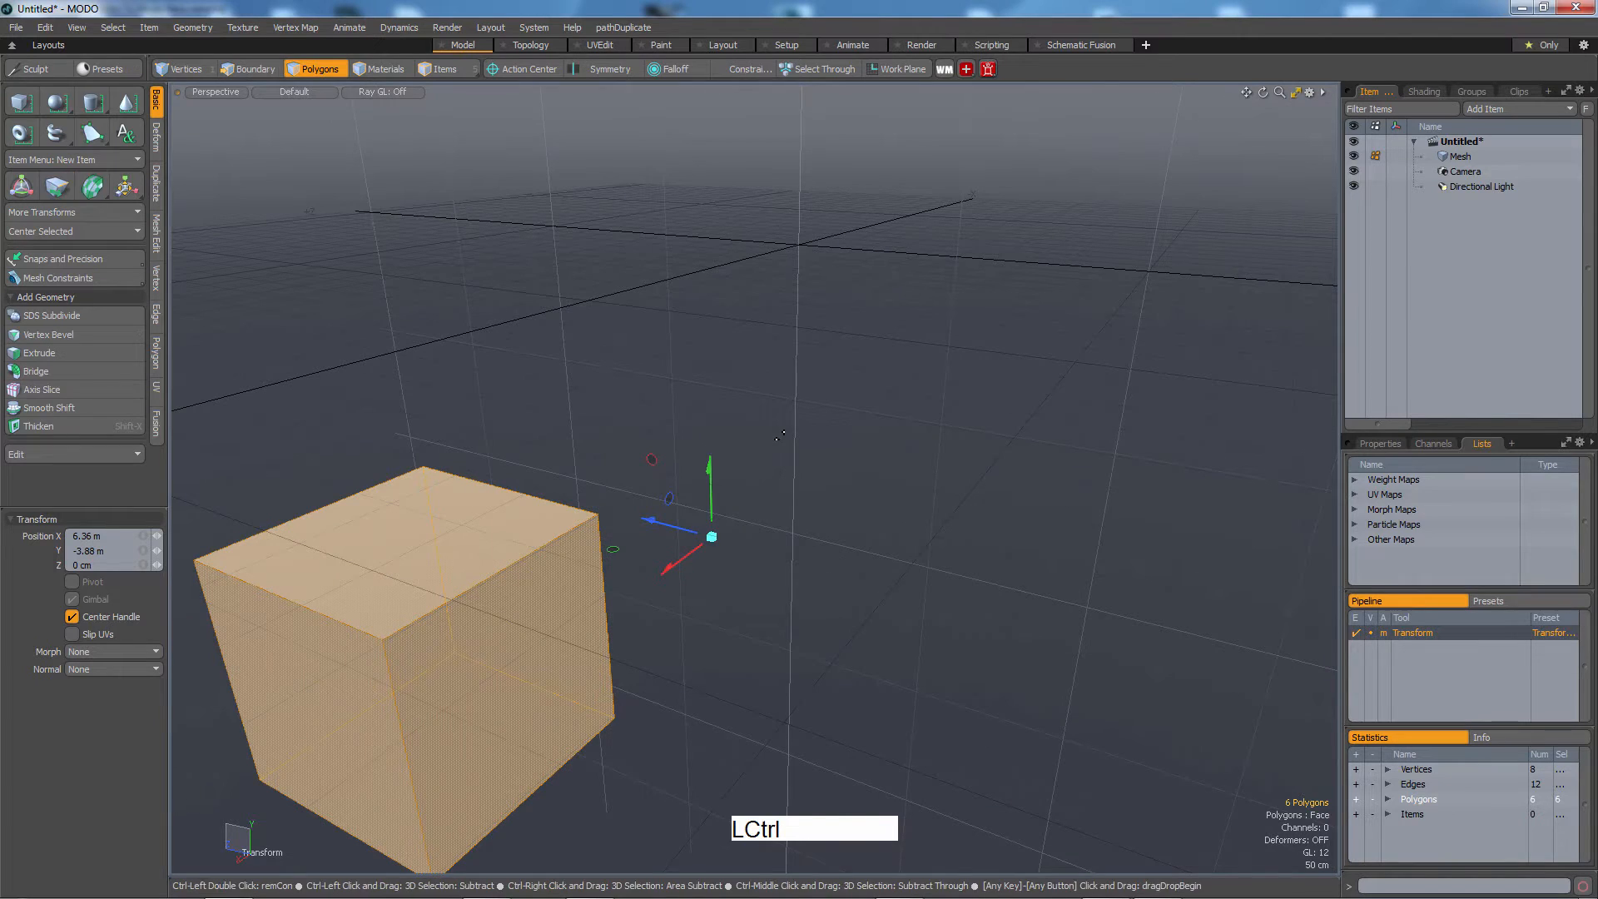
Center the selected polygons to the bounding box on all axes, undoing and reapplying the centering once.
key("ctrl+shift+space")
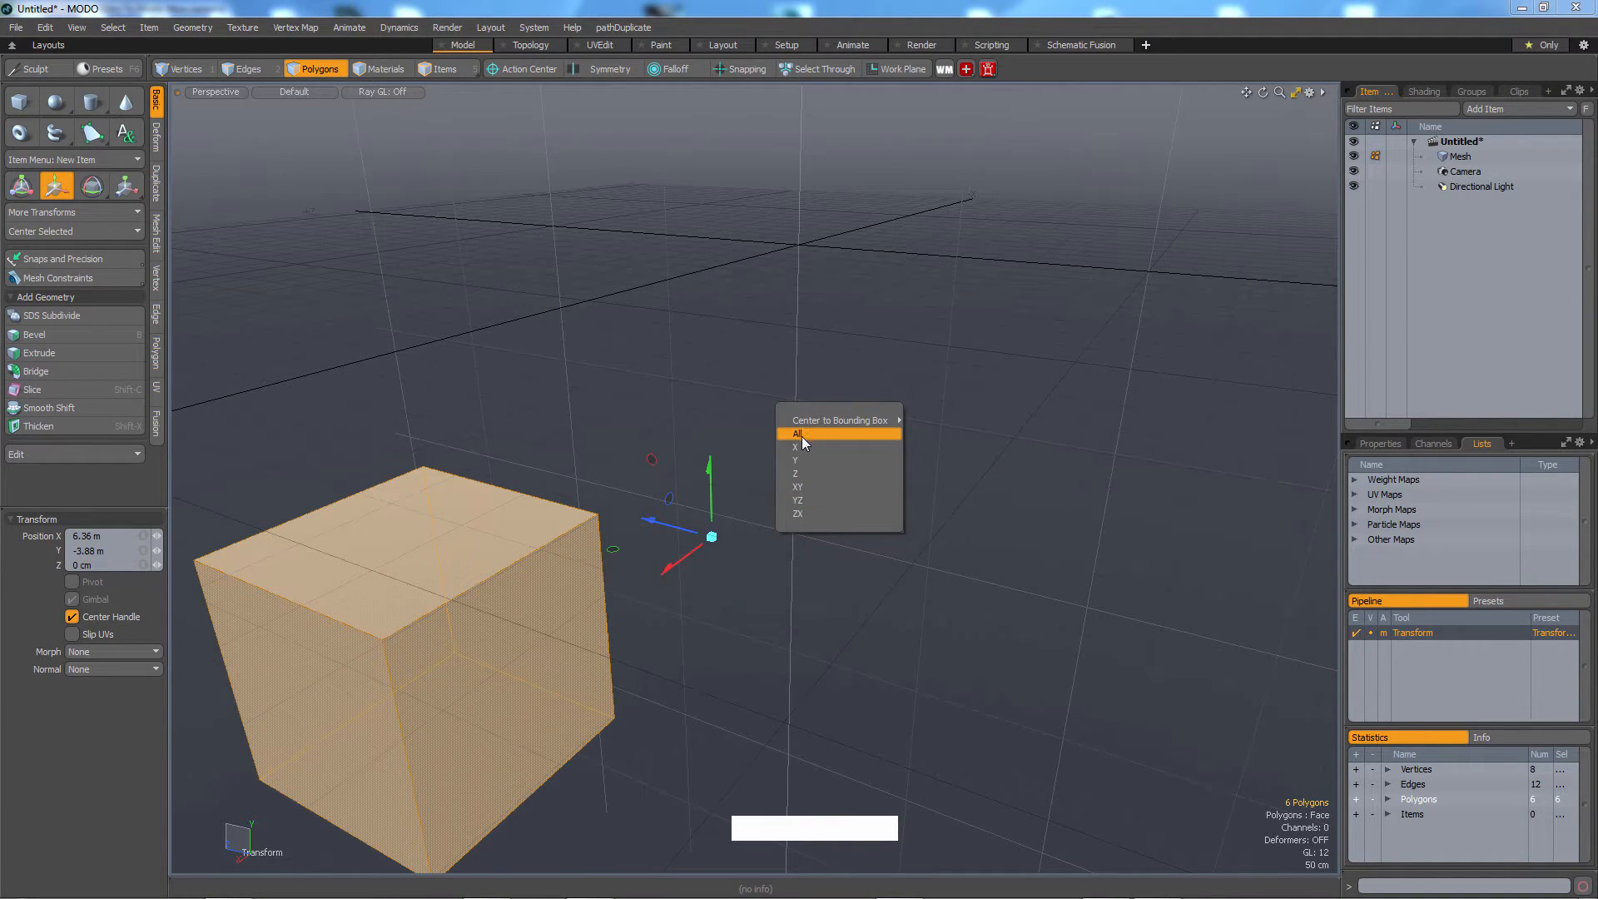
left_click(799, 437)
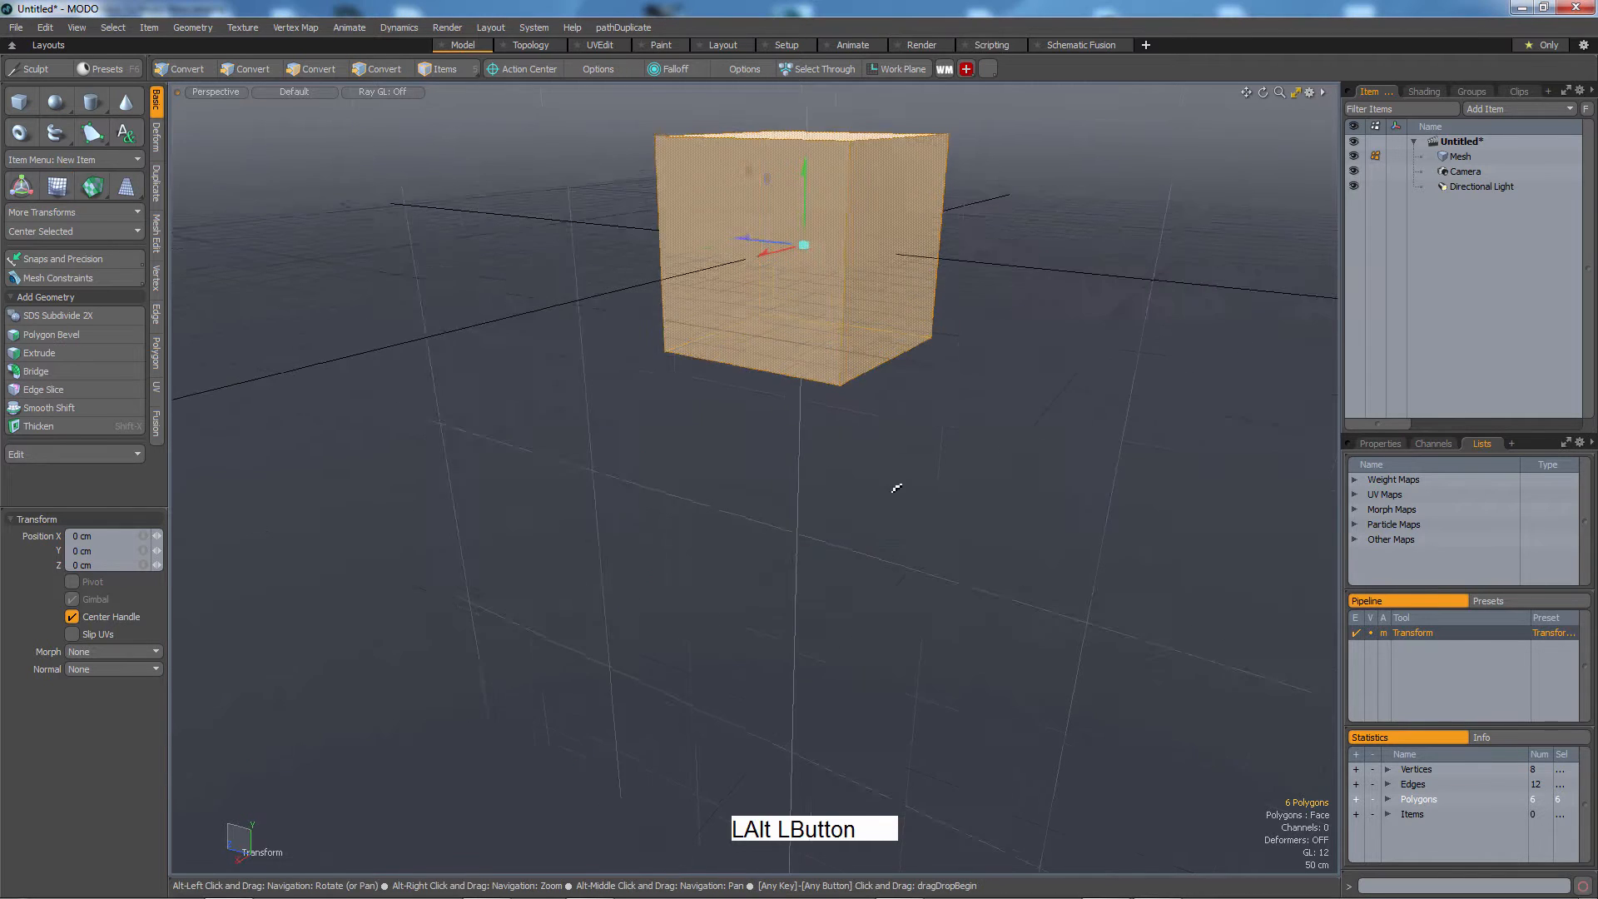
left_click_drag(897, 490, 774, 512, "alt")
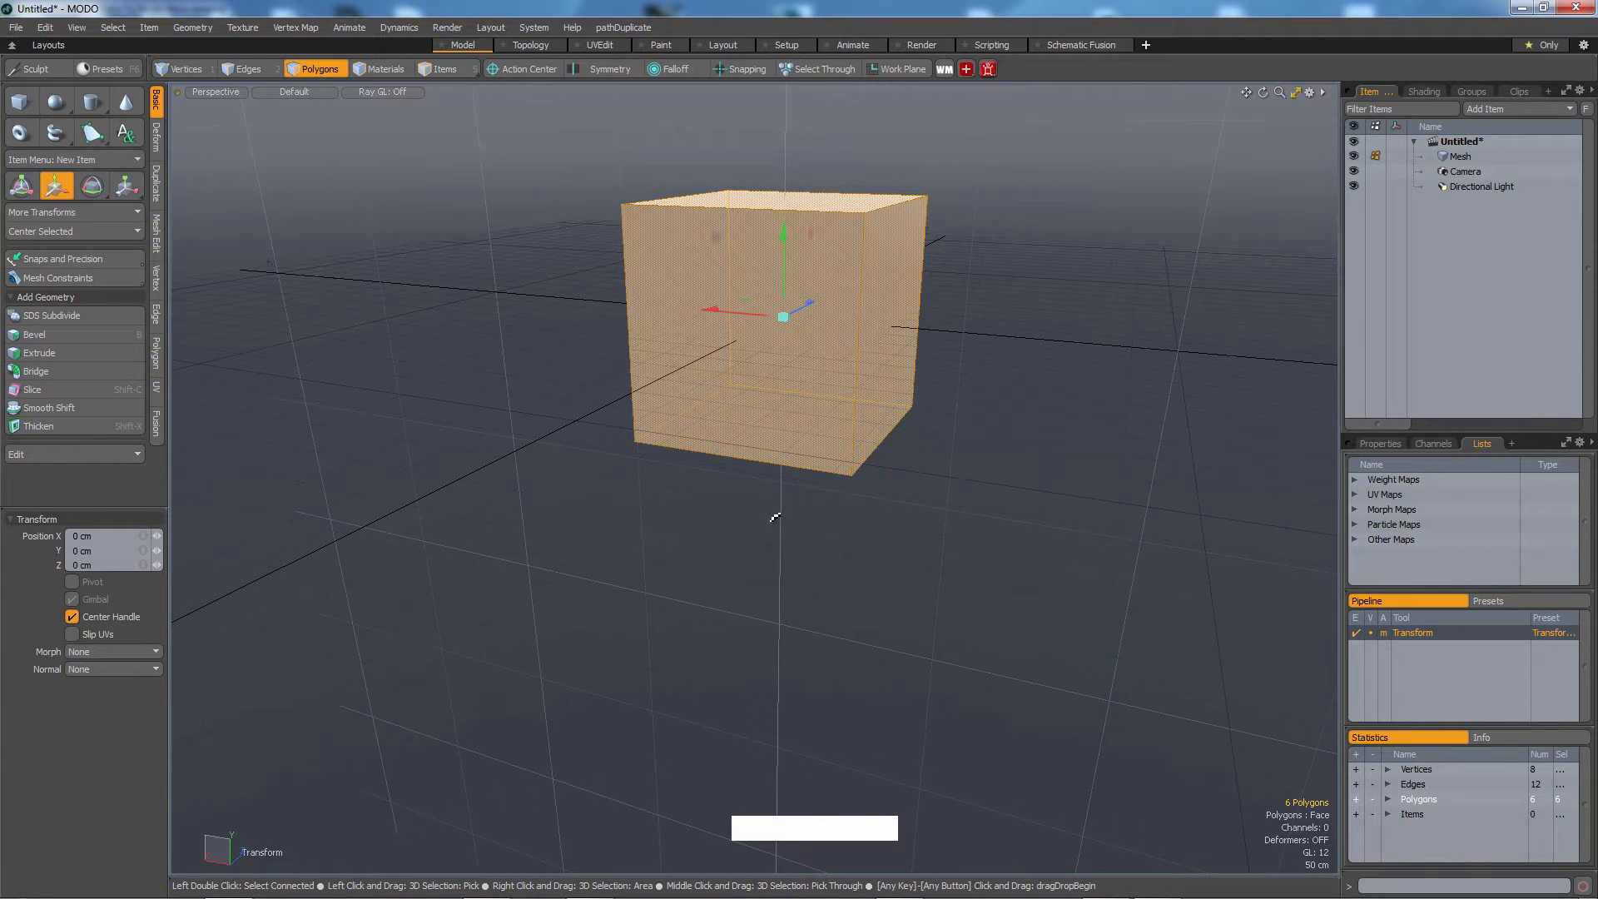
key("ctrl+z")
key("ctrl+shift+space")
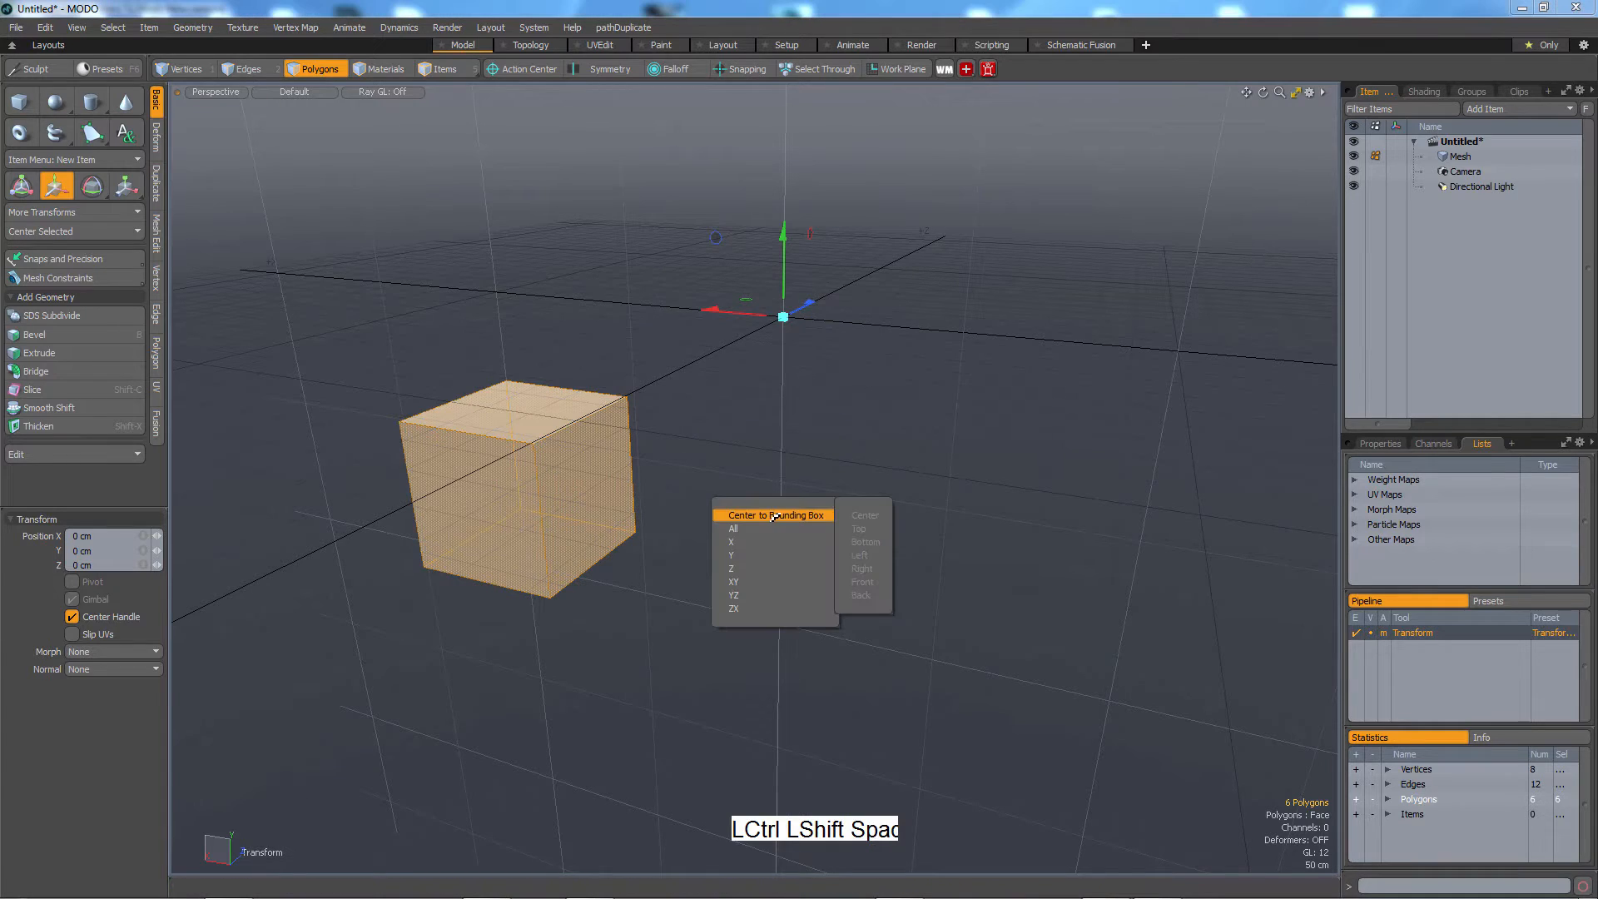
left_click(775, 527)
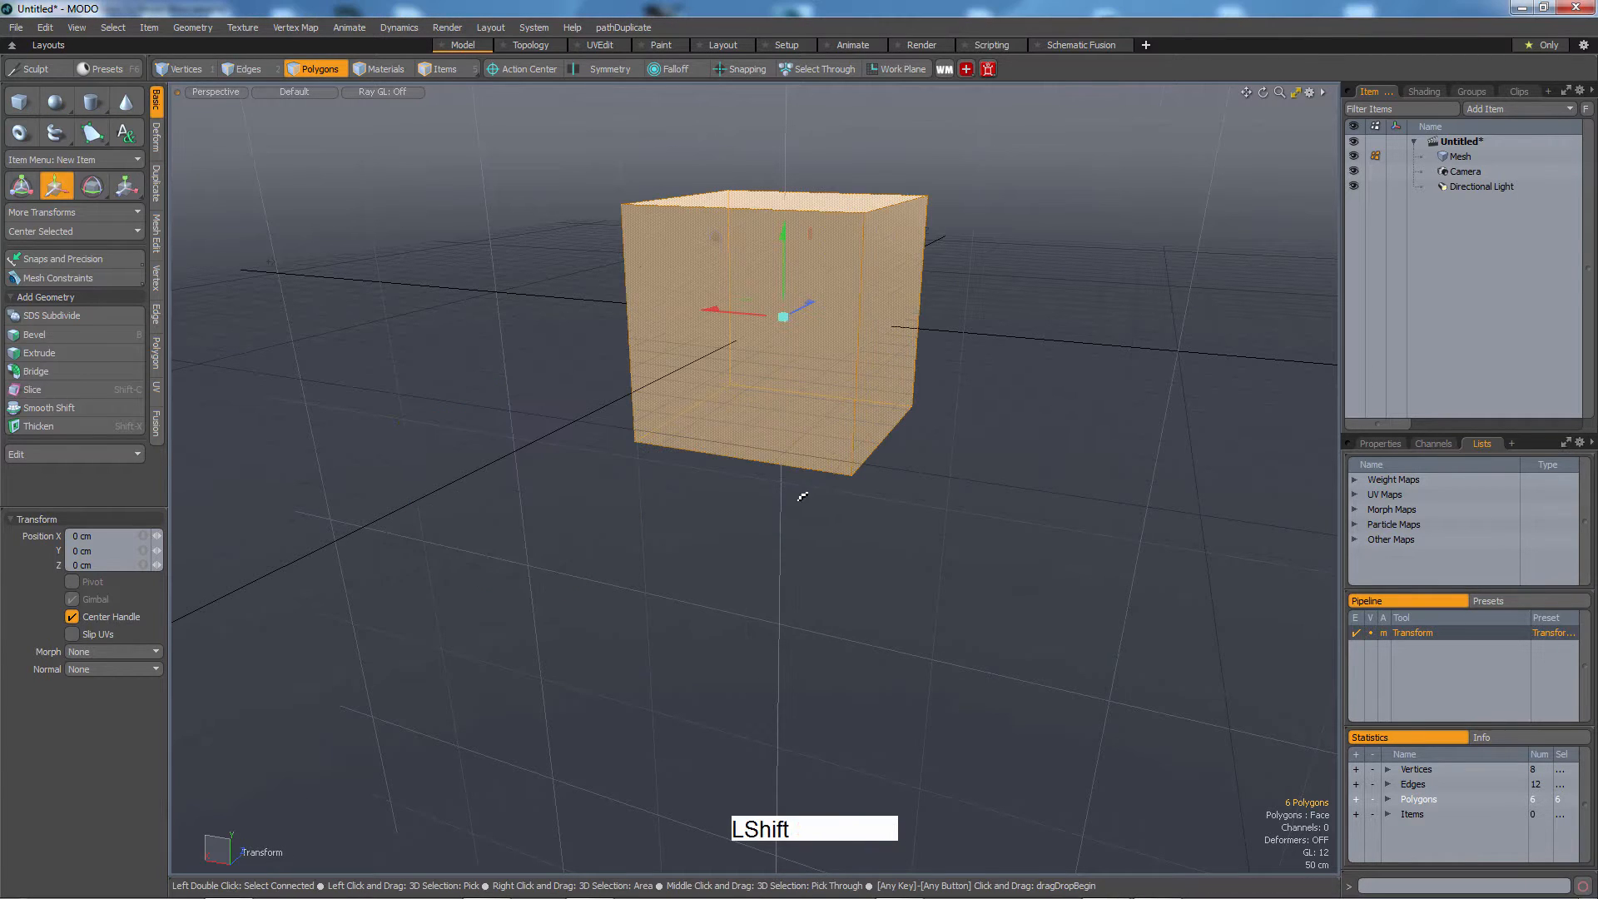
Move the cube straight up above the grid to about 6.88 m in Y.
left_click_drag(799, 495, 528, 553, "alt")
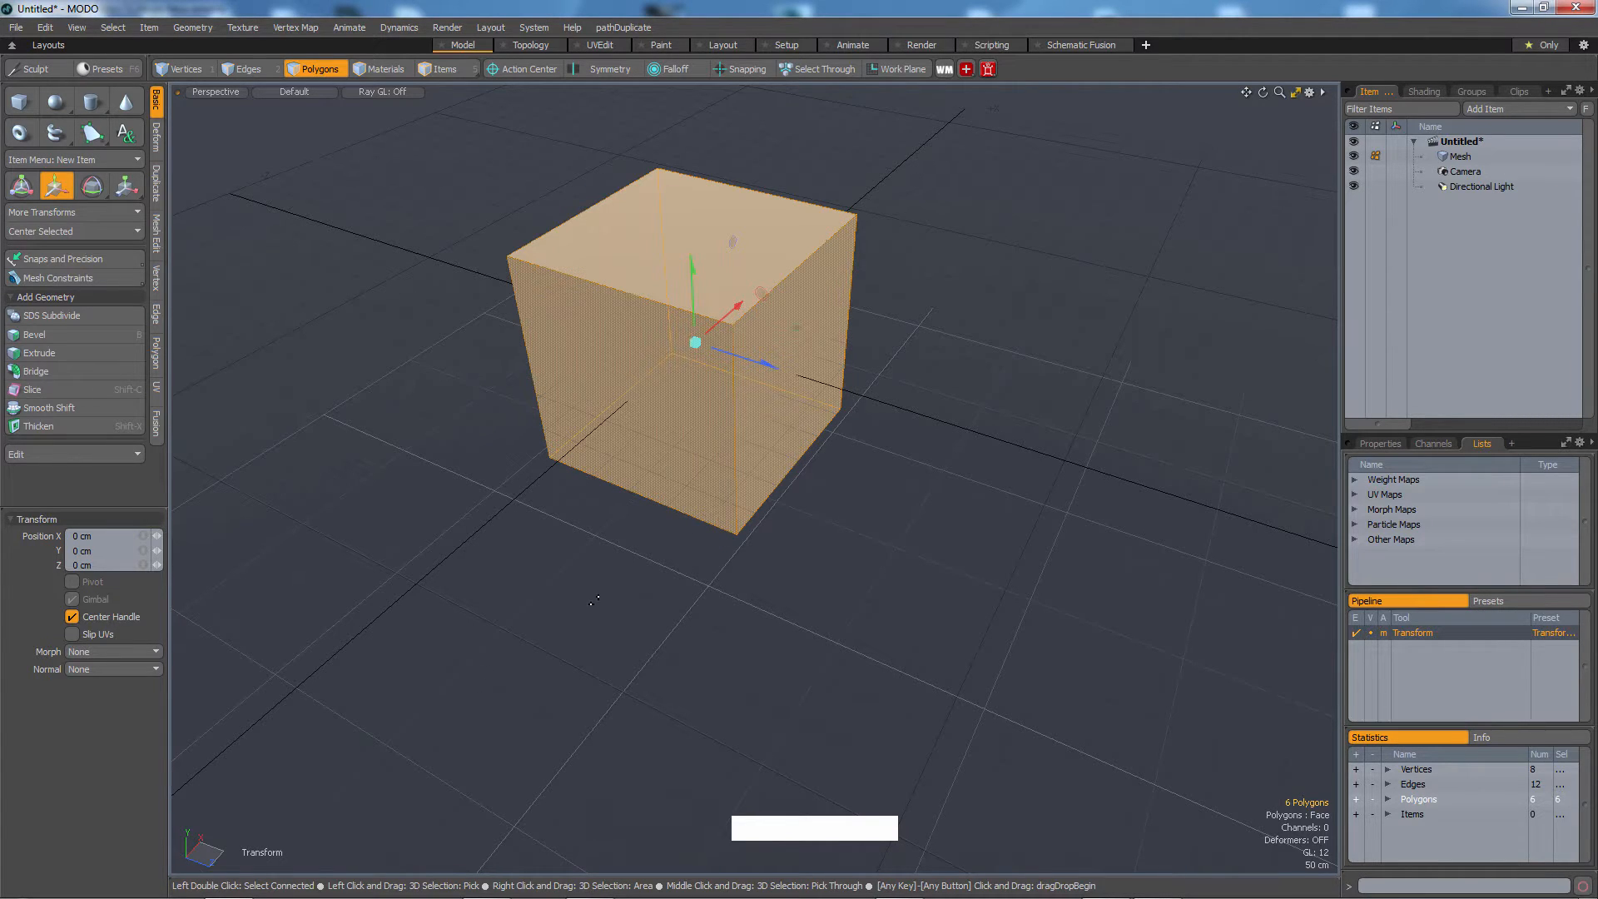
left_click_drag(341, 745, 648, 495, "alt")
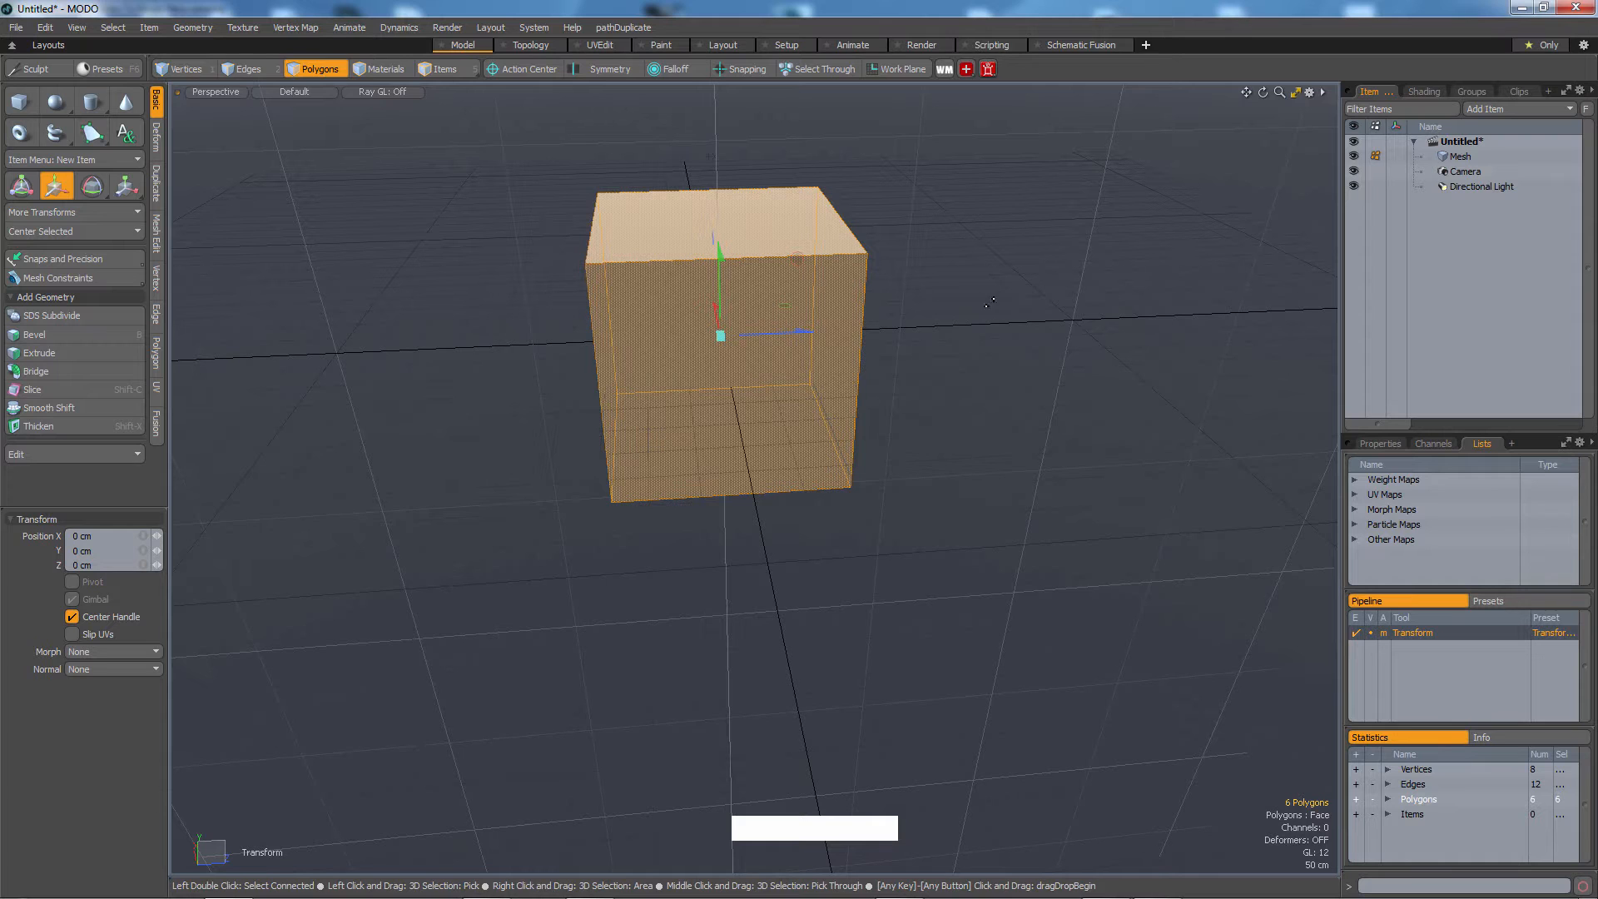
left_click_drag(775, 416, 784, 325, "alt")
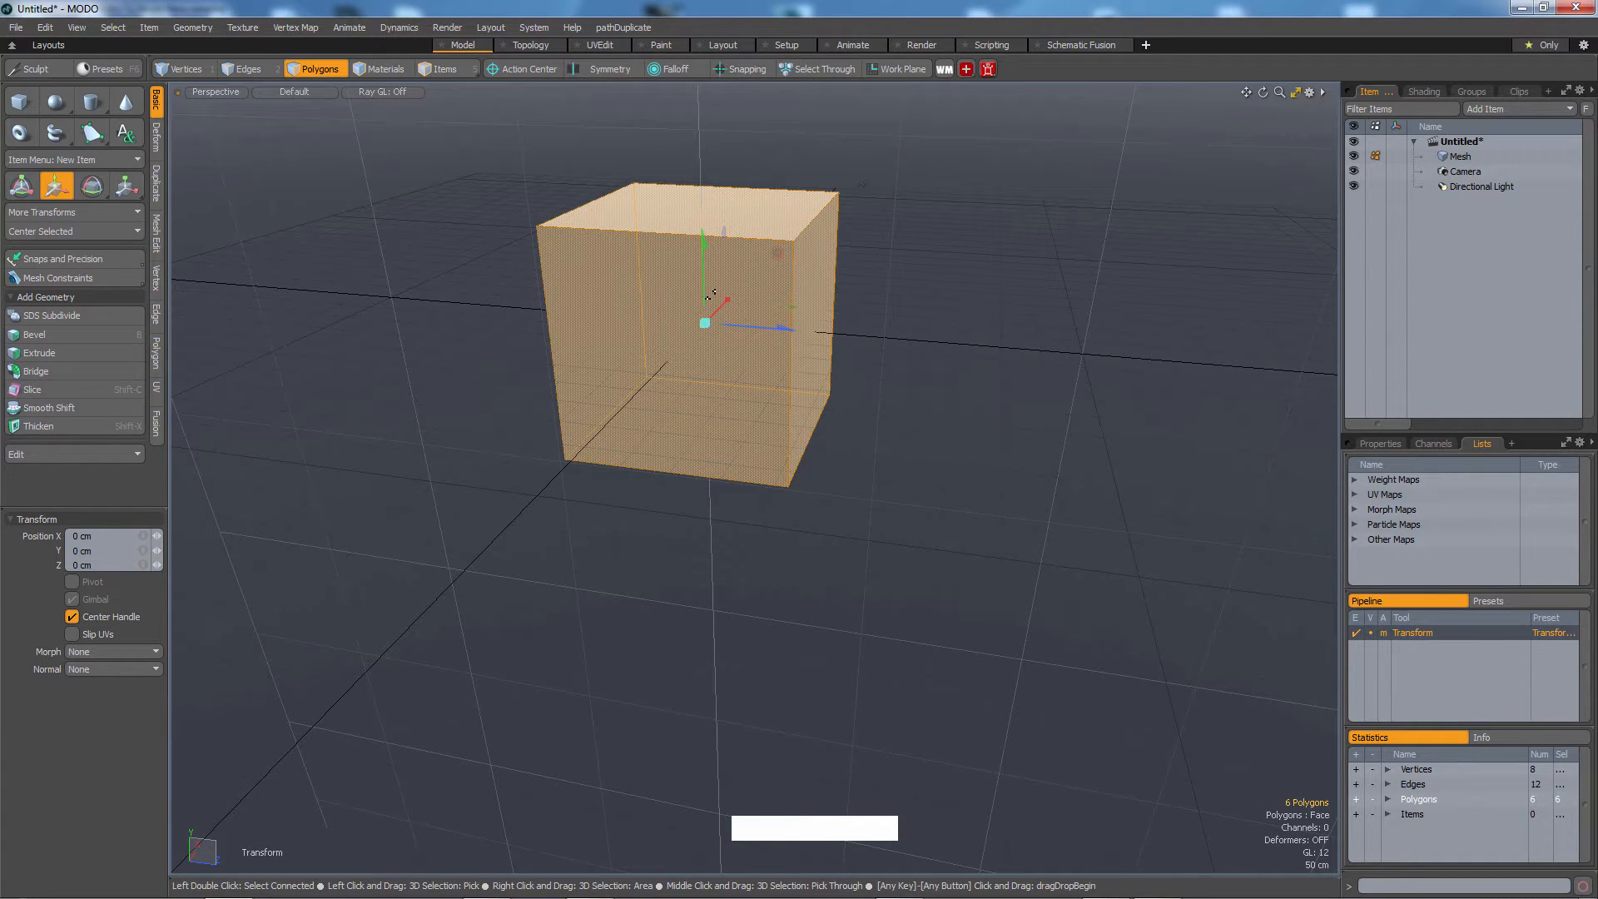
middle_click_drag(805, 374, 799, 499, "alt")
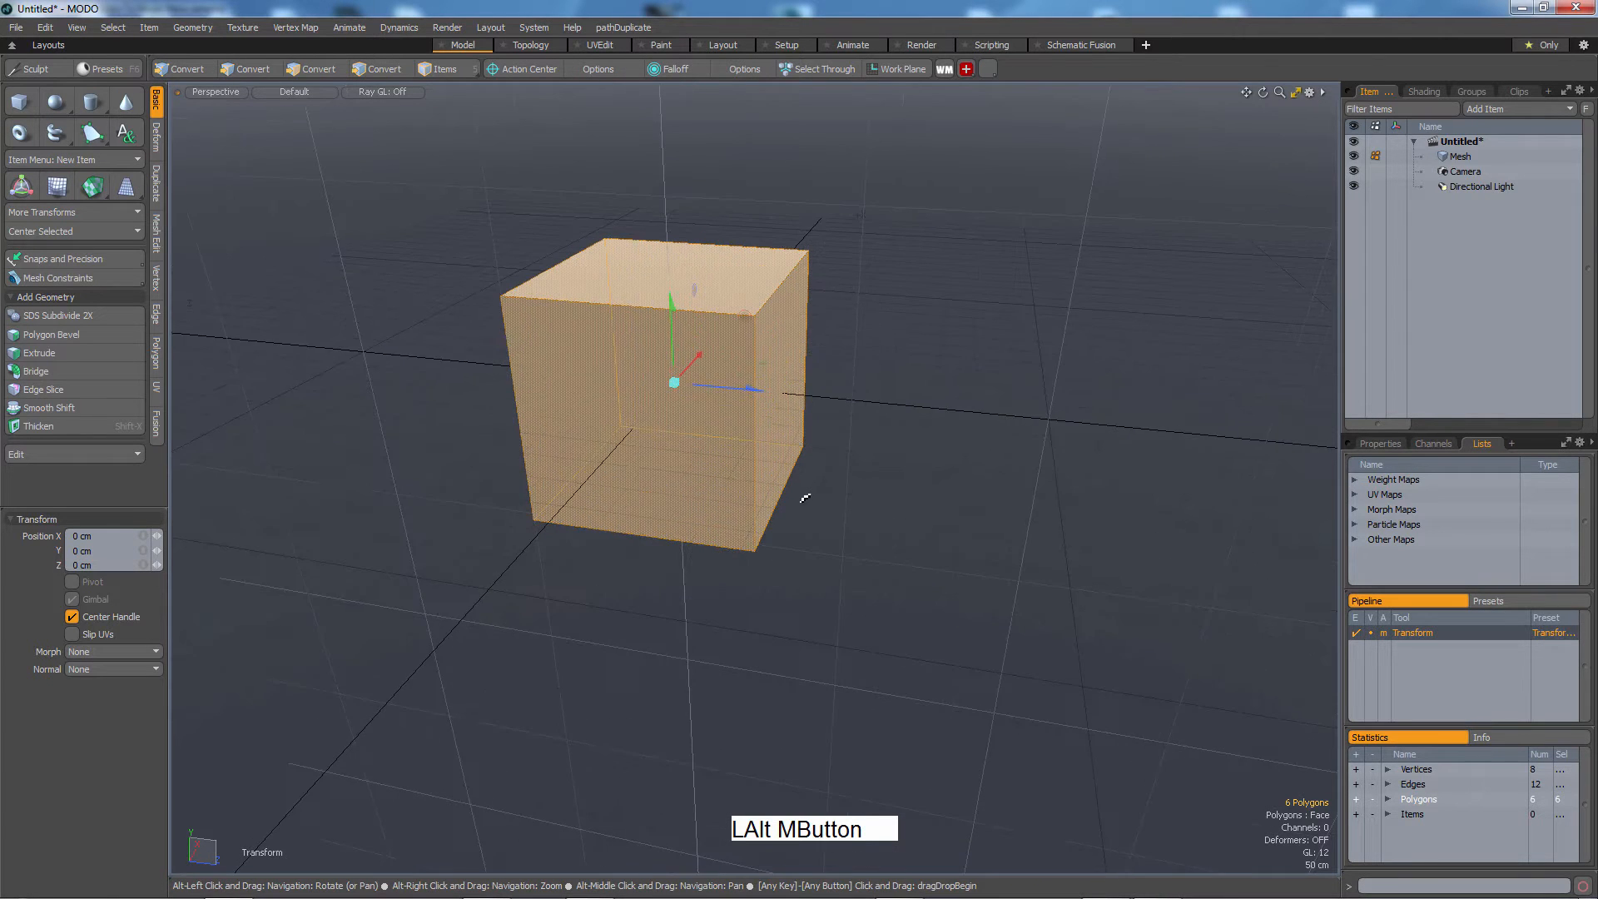
left_click_drag(799, 499, 827, 467, "alt")
middle_click_drag(827, 467, 819, 520, "alt")
left_click_drag(819, 521, 777, 501, "alt")
middle_click_drag(777, 501, 752, 552, "alt")
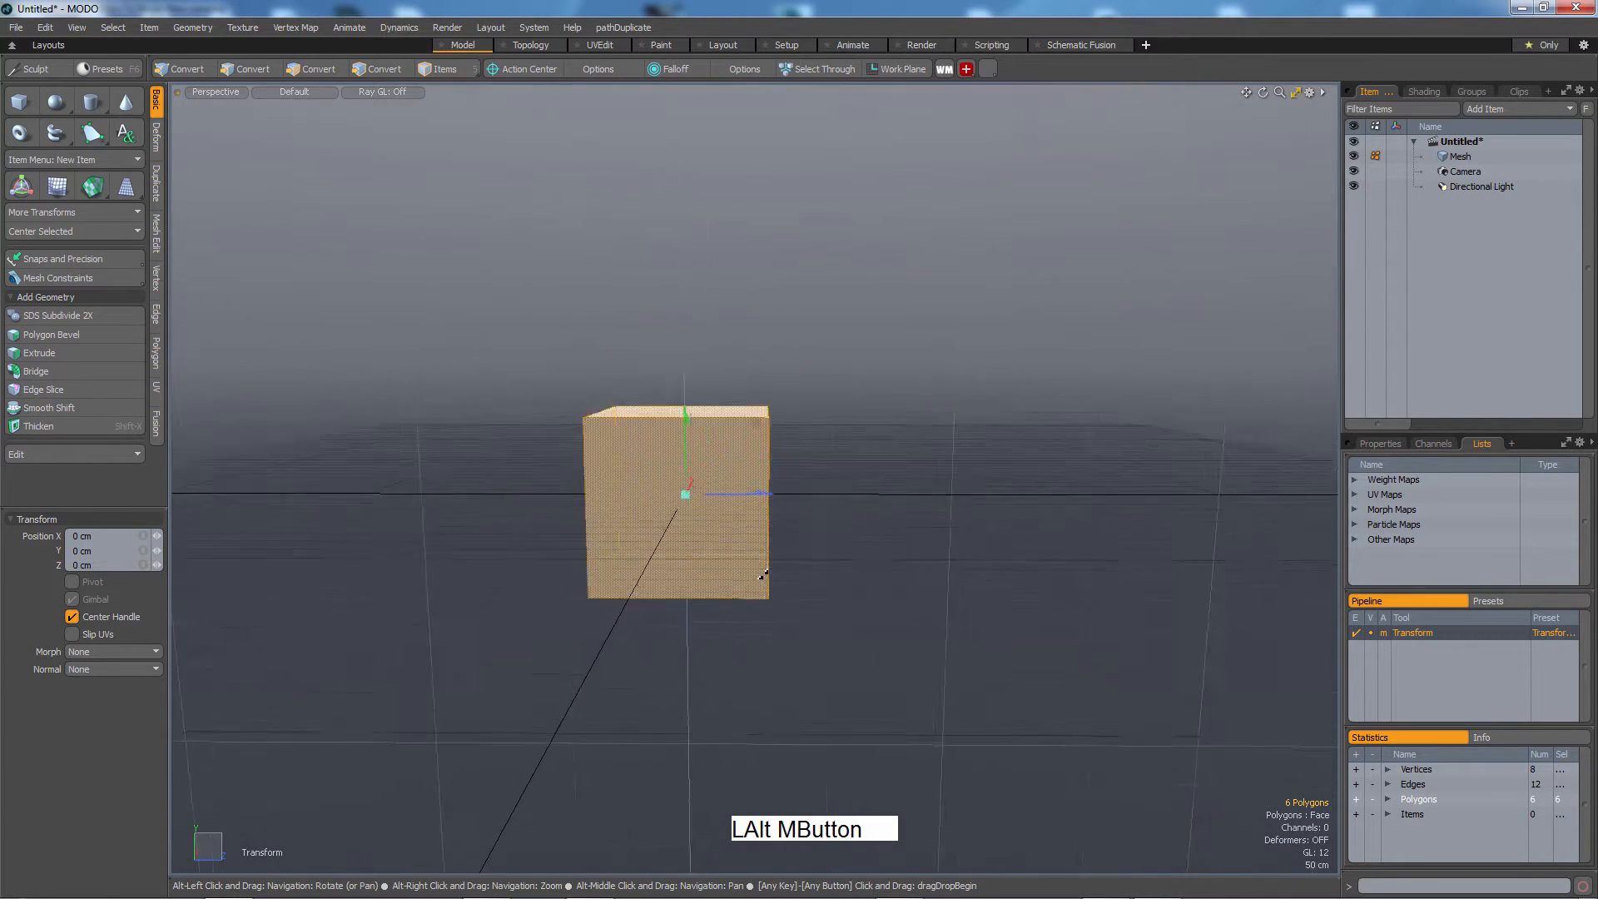
left_click_drag(753, 552, 765, 589, "alt")
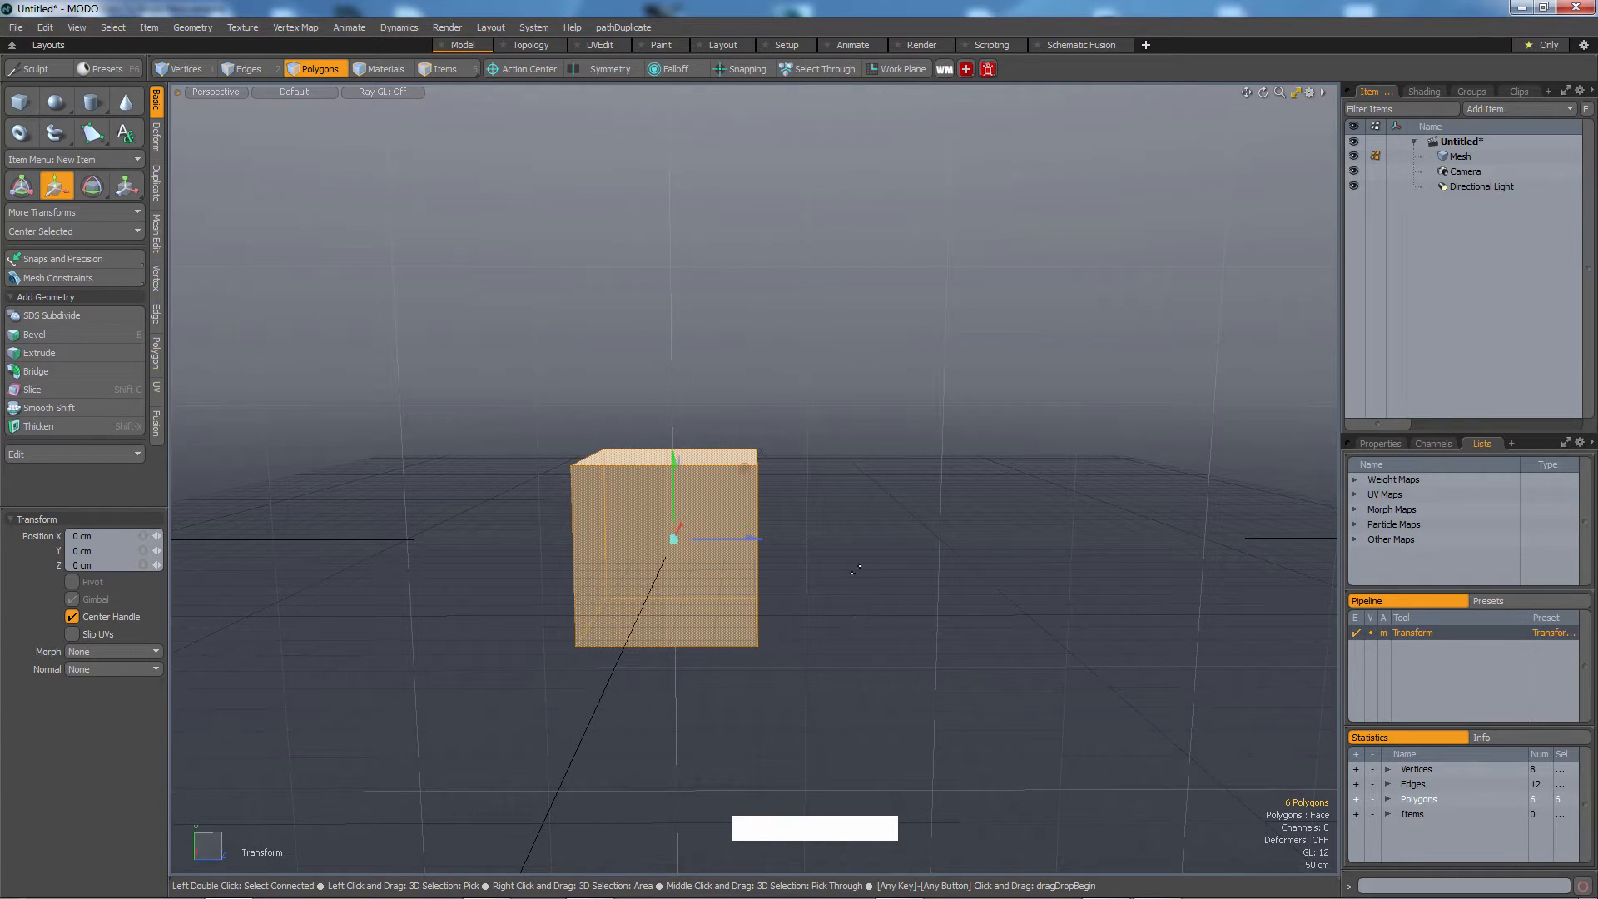
left_click_drag(886, 693, 910, 337)
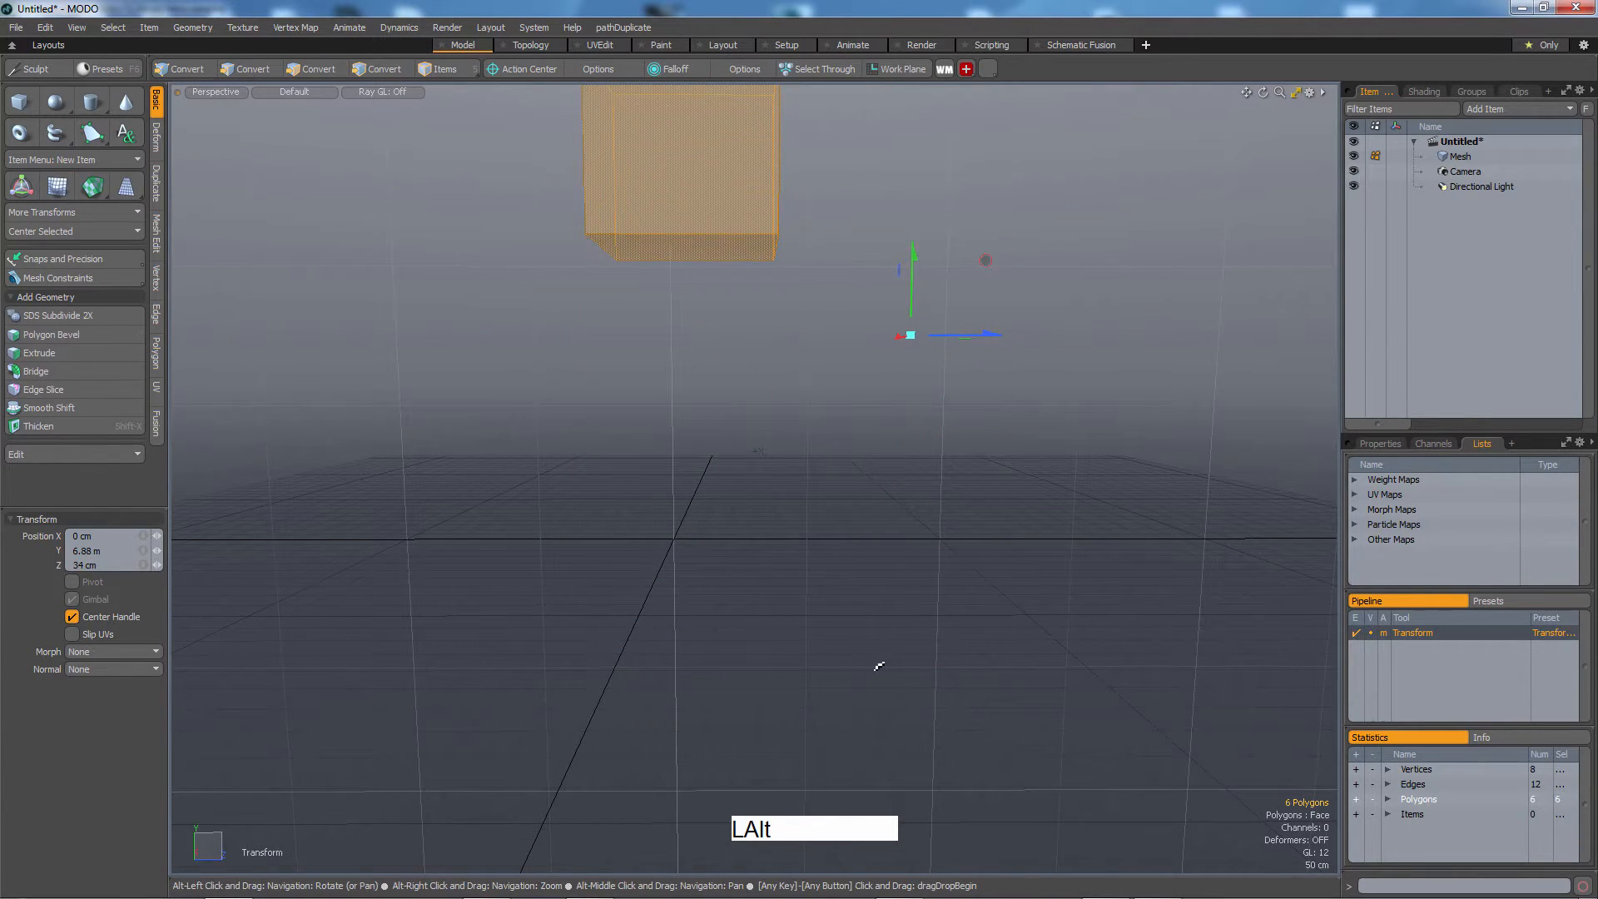
Drop the Transform tool and select the cube's bottom face.
left_click_drag(874, 660, 819, 674, "alt")
middle_click_drag(820, 674, 795, 686, "alt")
left_click_drag(795, 687, 777, 613, "alt")
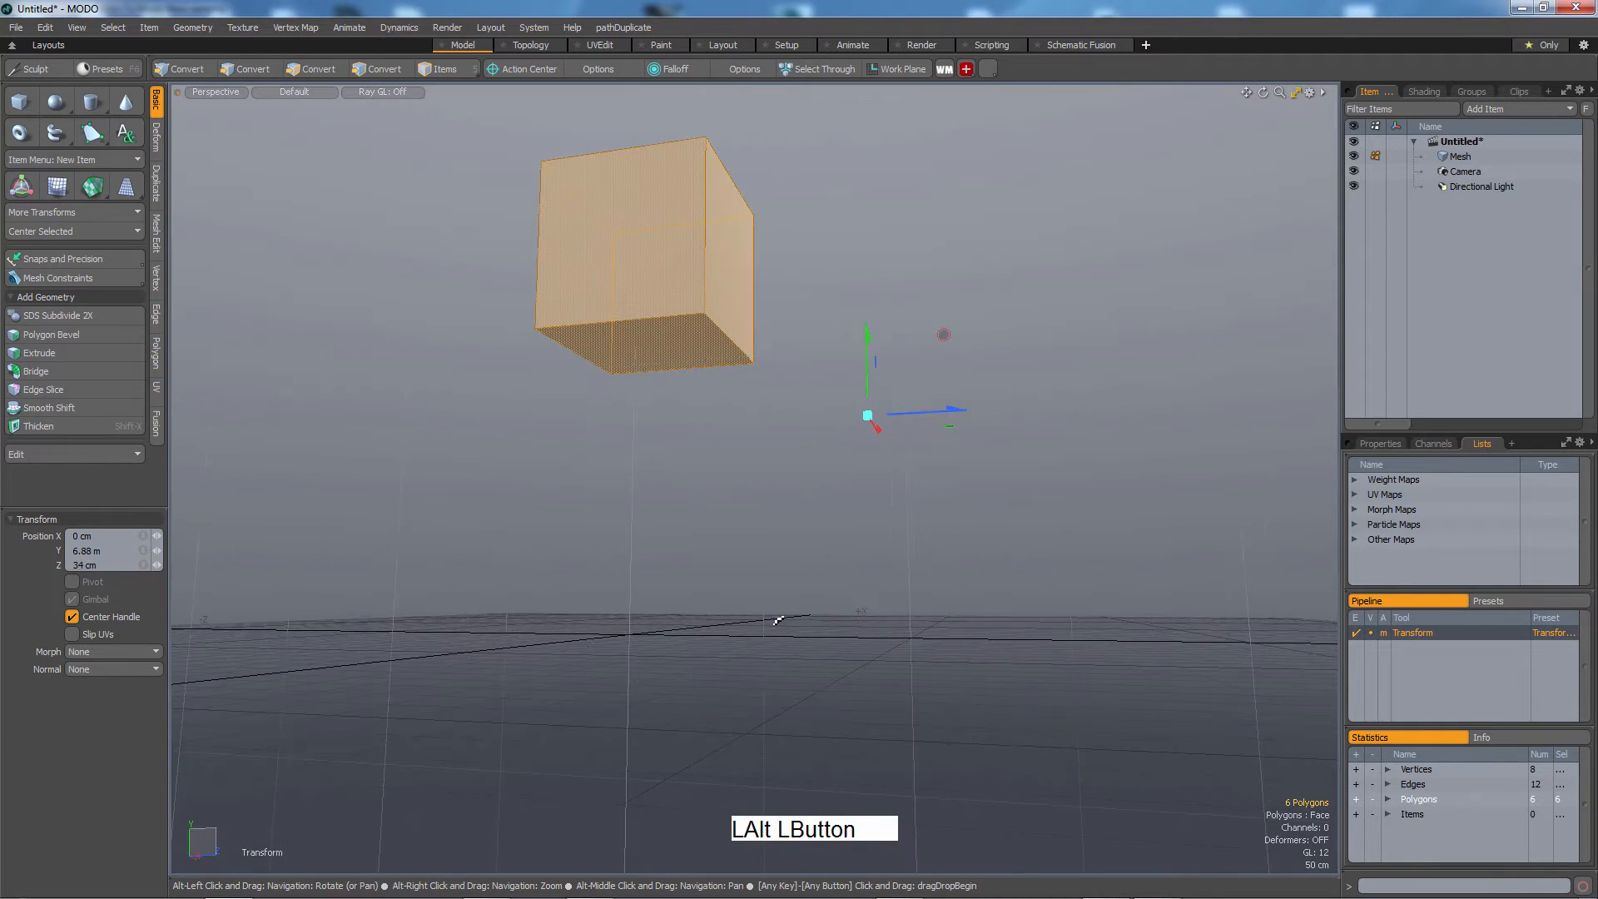
key("Escape")
left_click(676, 376)
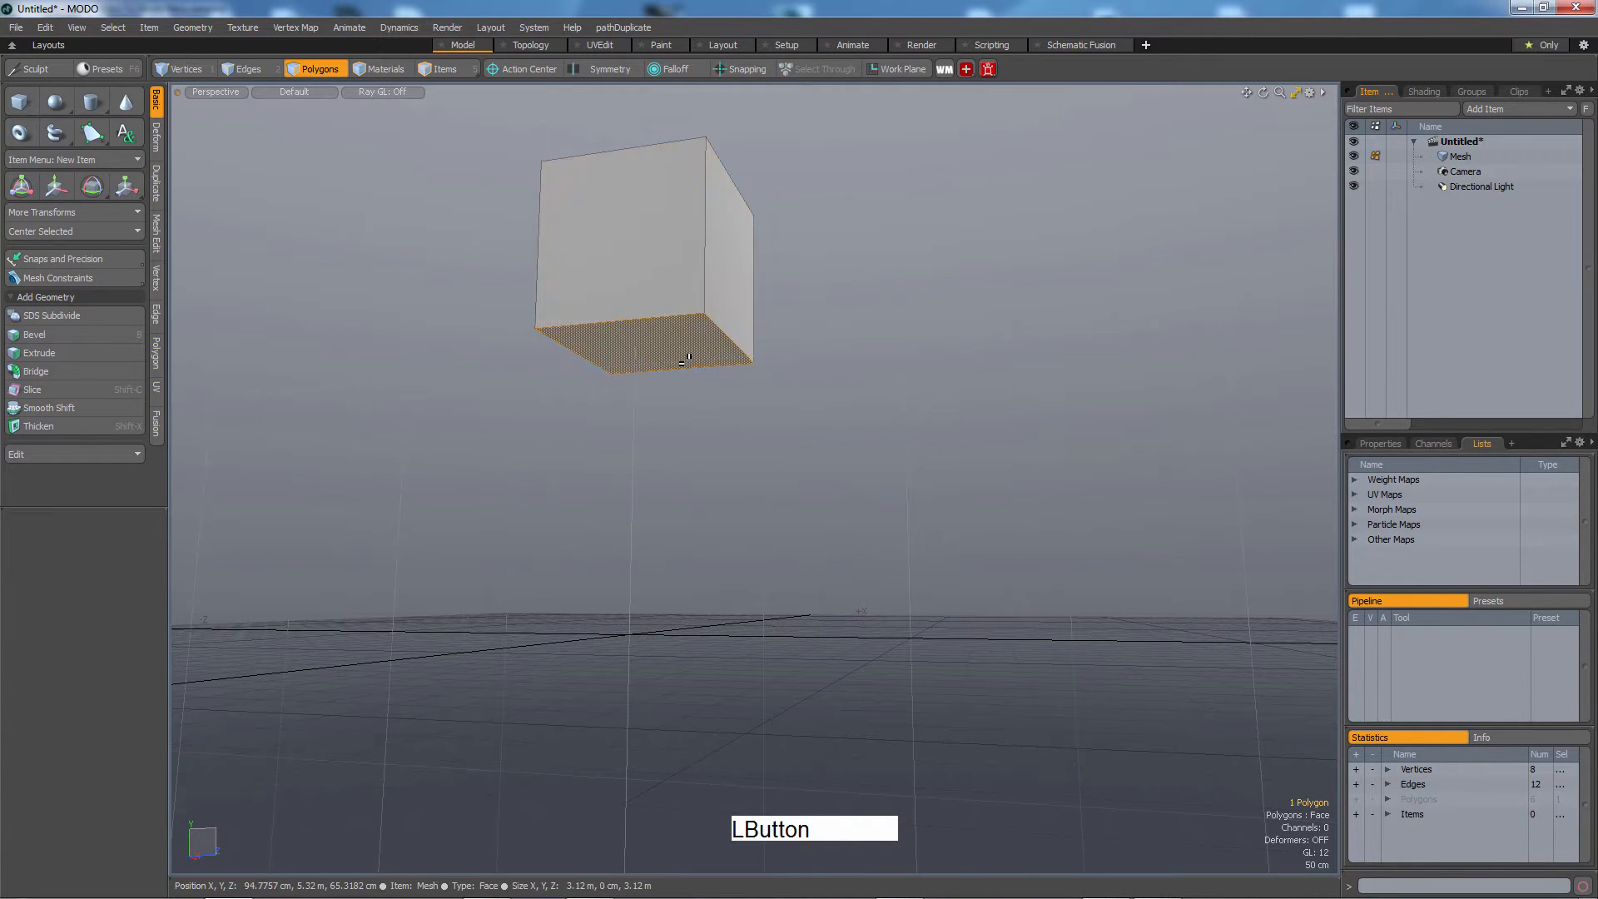
left_click_drag(831, 582, 727, 599, "alt")
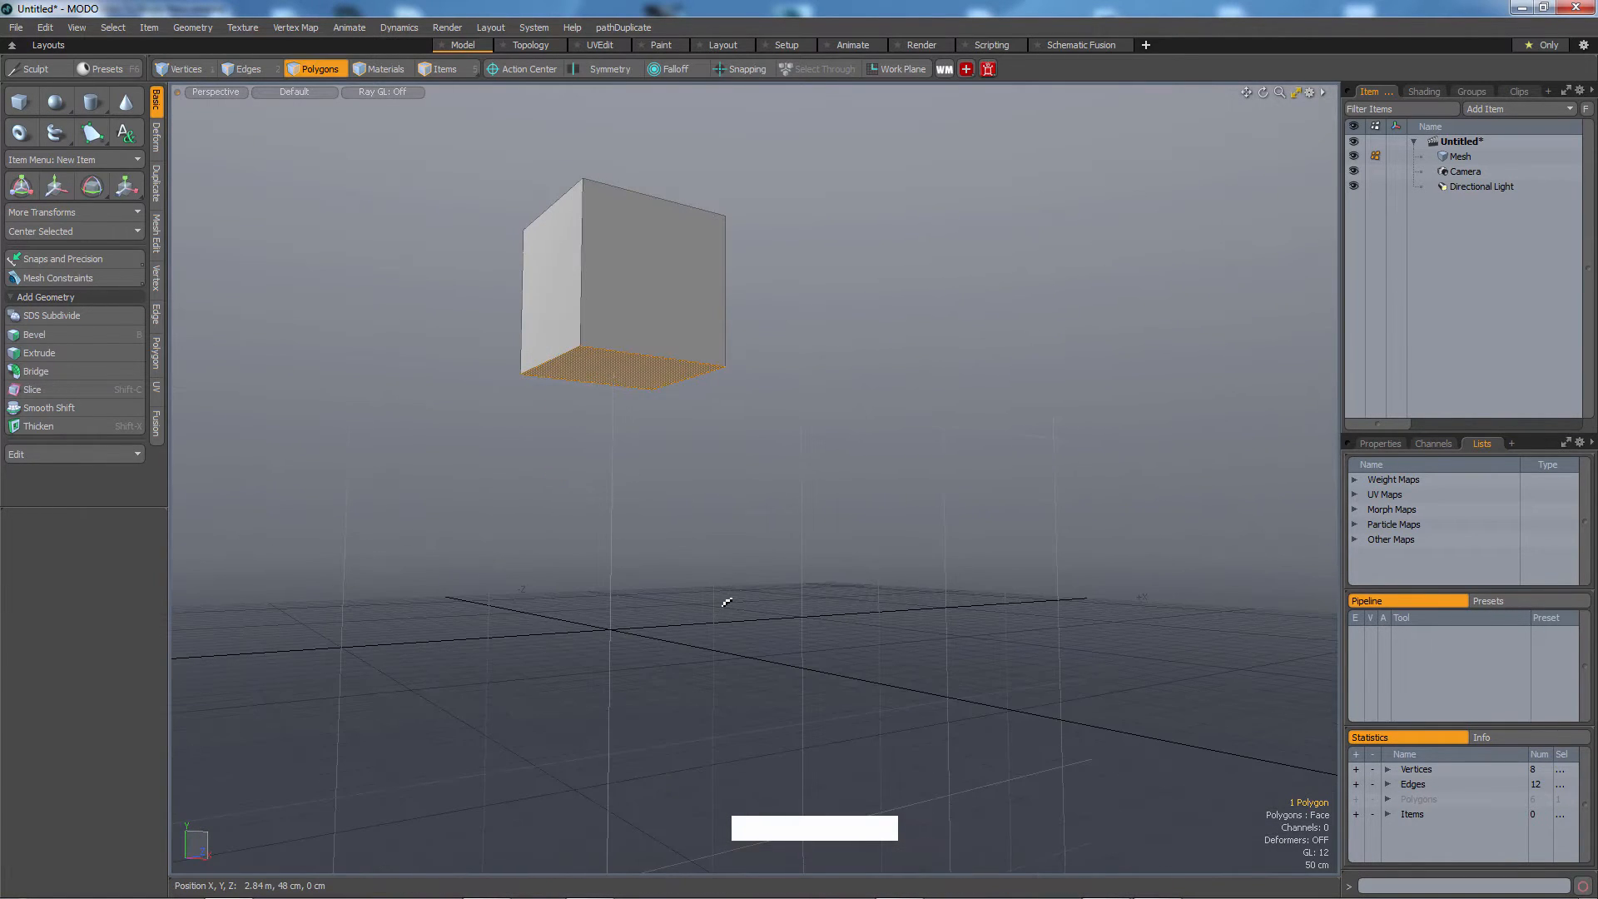
Bevel the bottom face downward twice, about 2.78 m and 3.18 m, then drop the tool and deselect.
key("b")
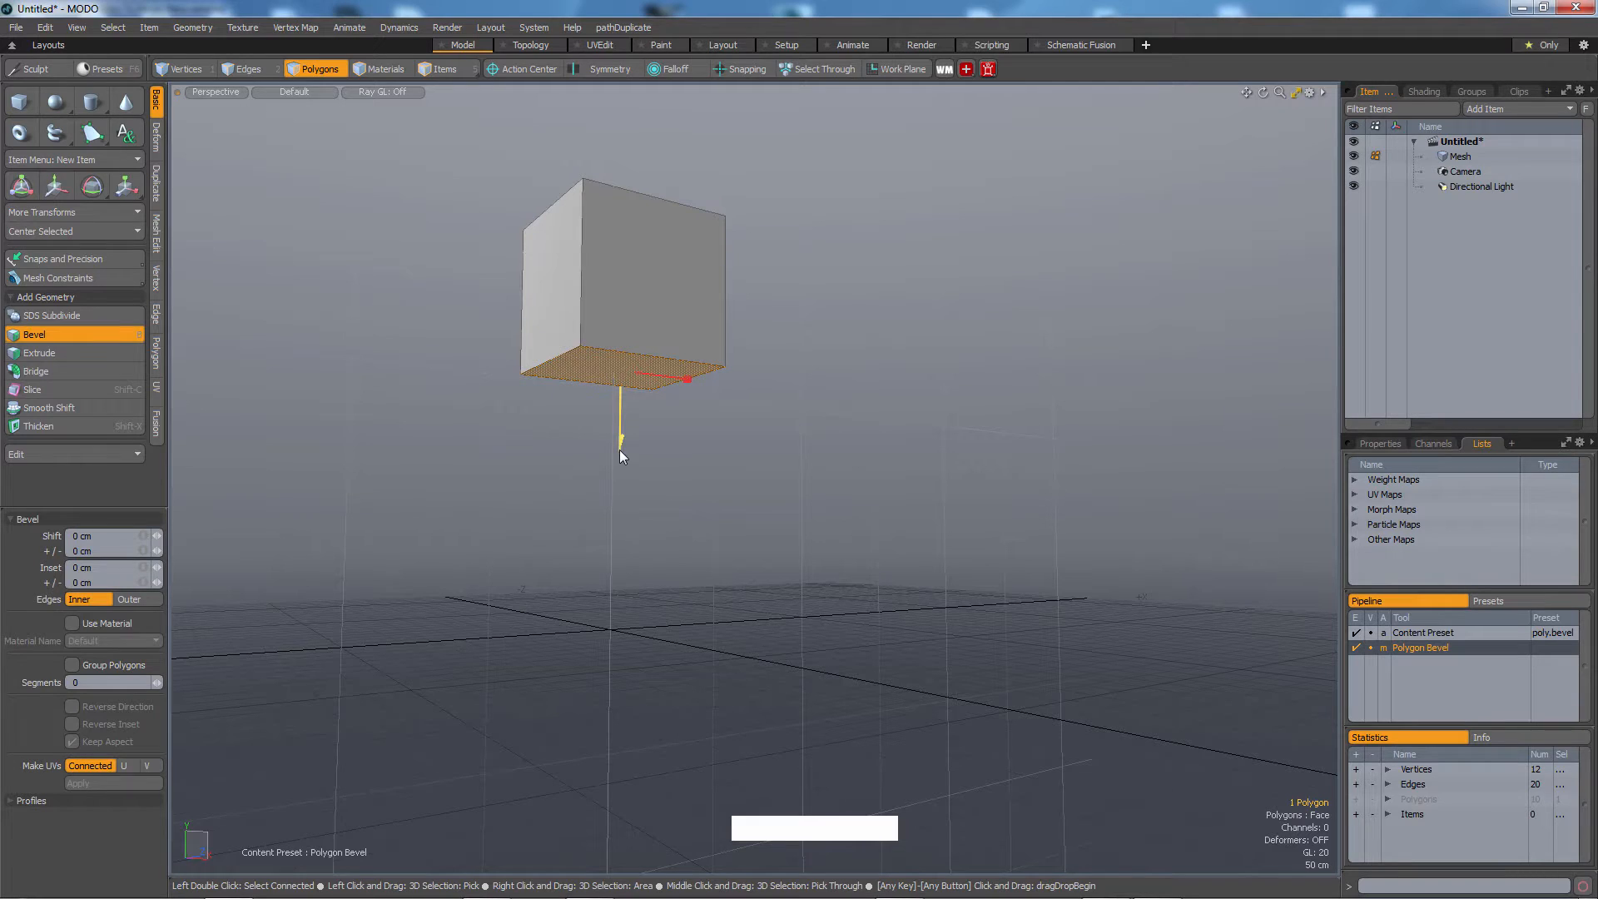
left_click_drag(620, 452, 619, 589)
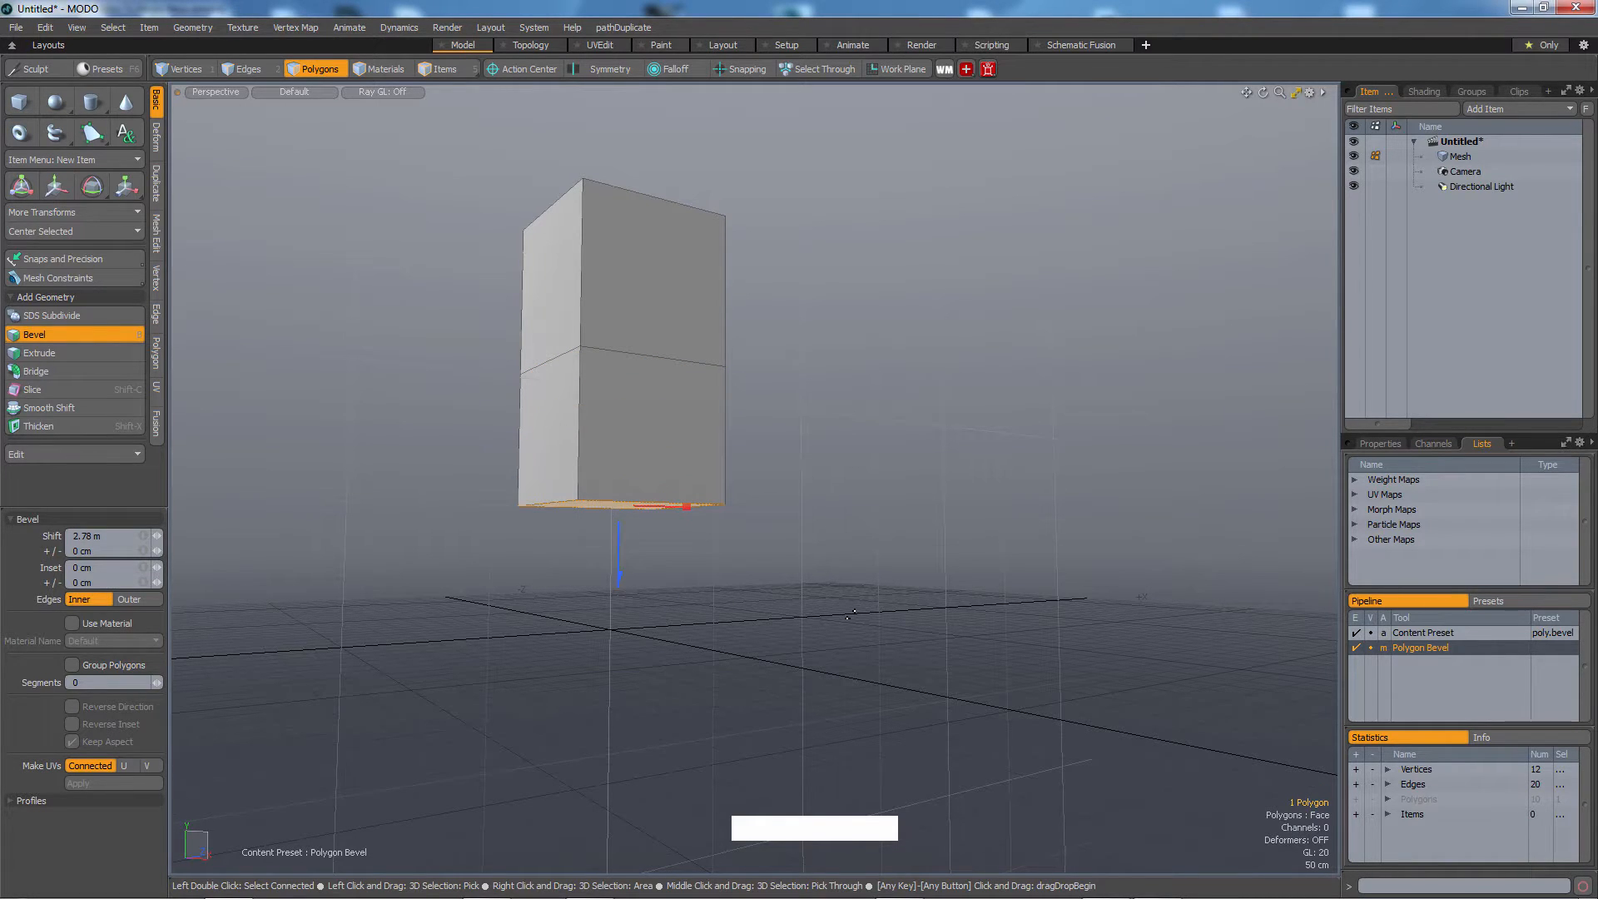
key("b")
key("b")
left_click_drag(620, 569, 795, 731)
middle_click_drag(795, 731, 804, 637, "alt")
right_click_drag(804, 637, 802, 614, "alt")
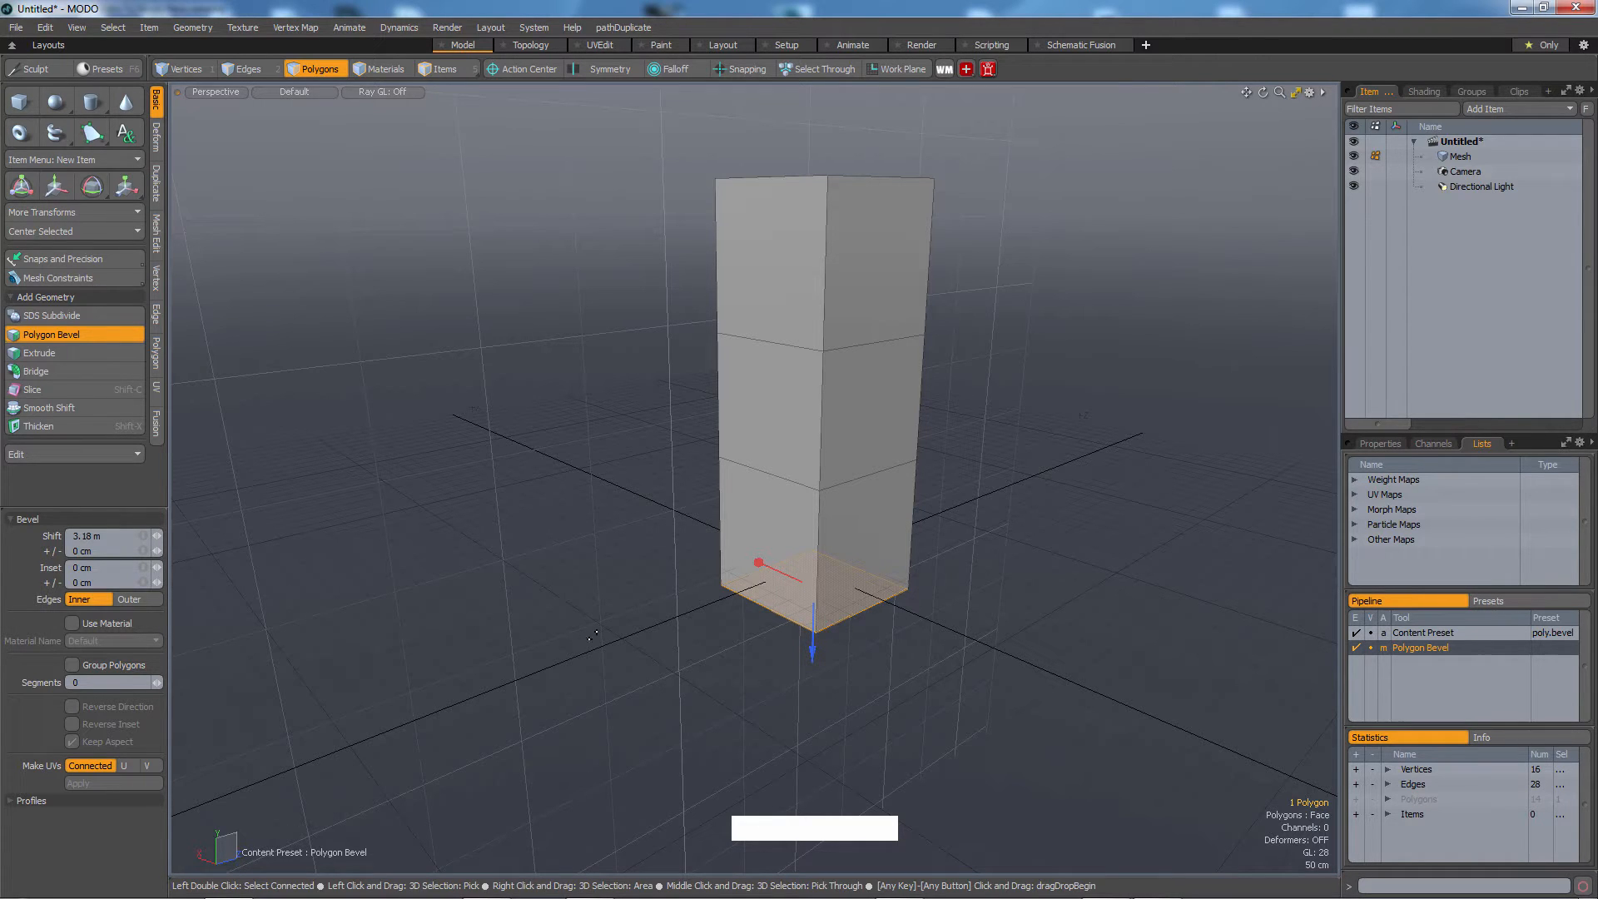
key("3")
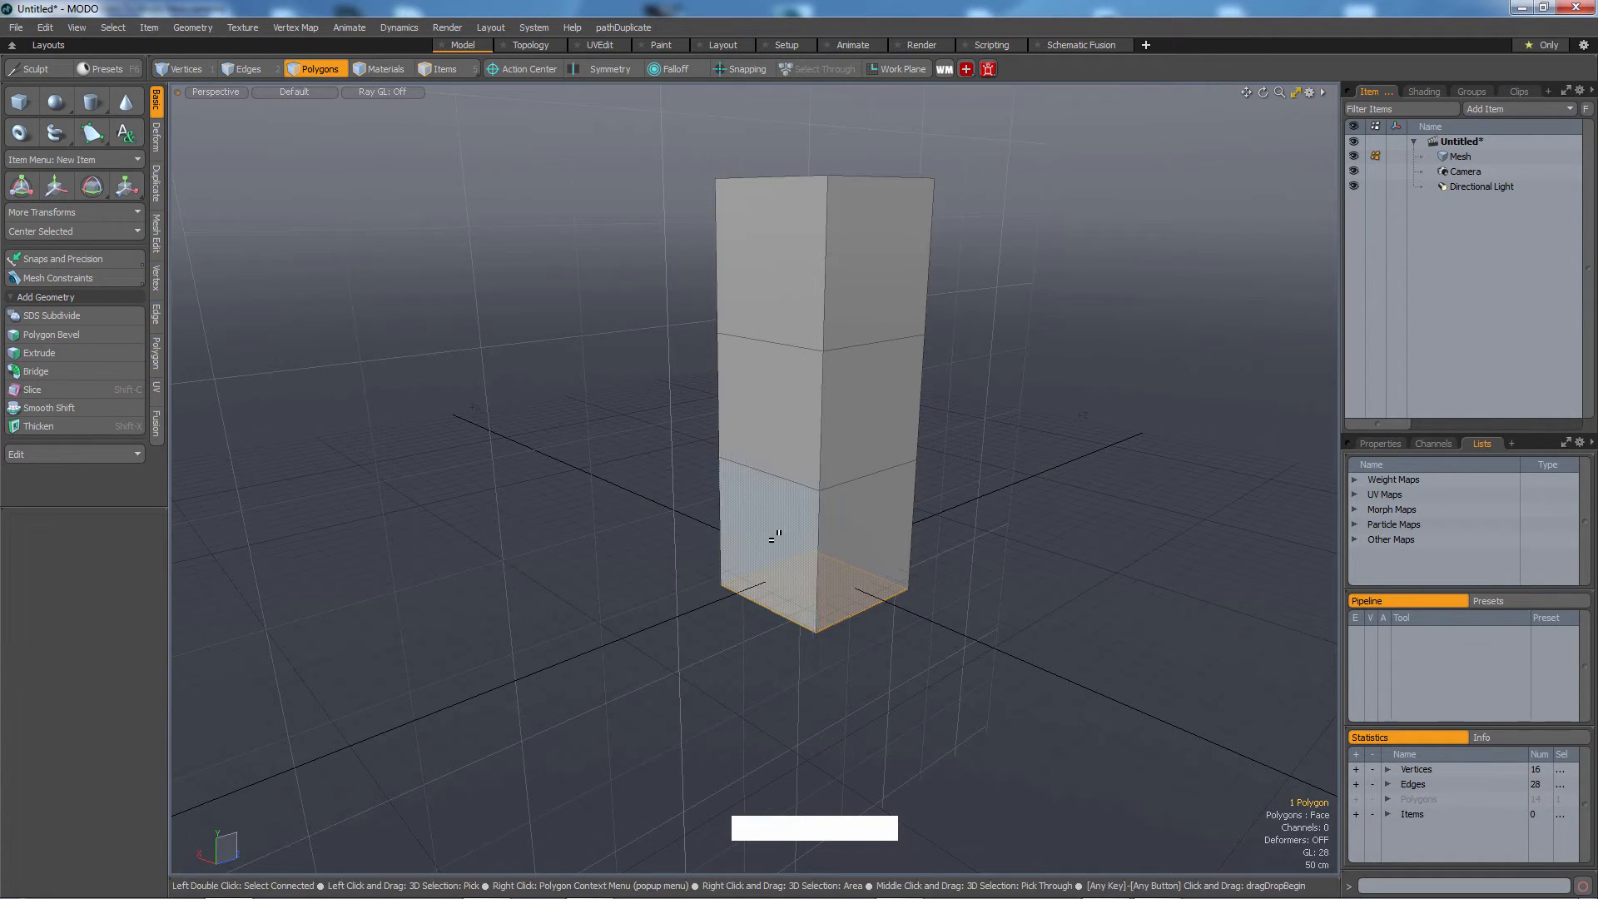
key("Escape")
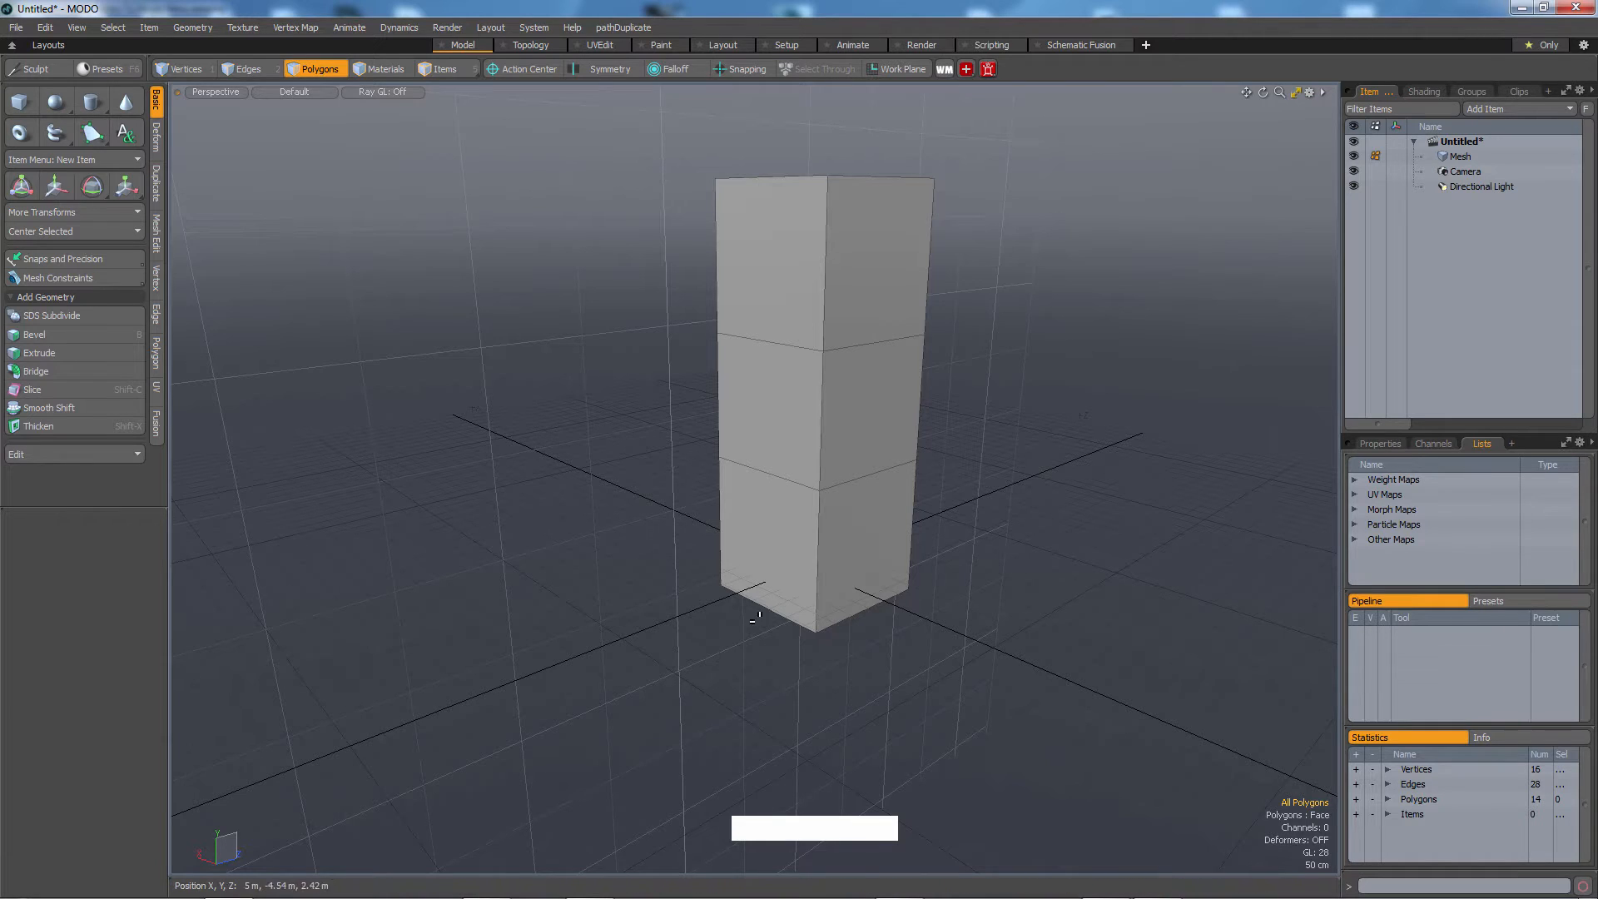
Bevel the lowest segment's front face outward twice to form a horizontal leg.
left_click(762, 560)
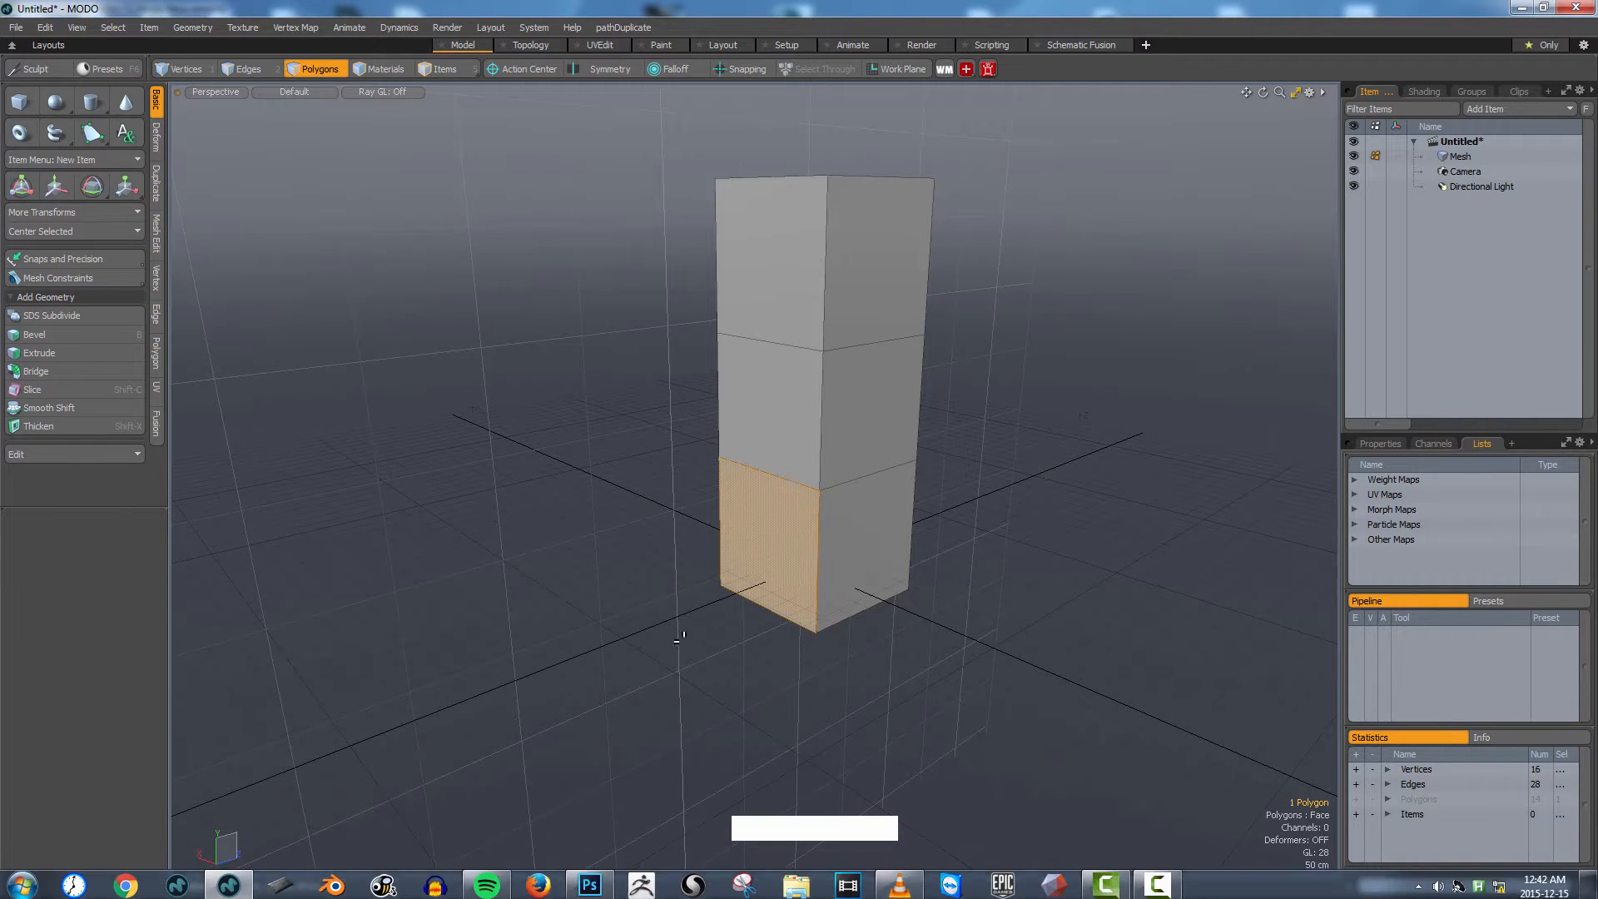
key("b")
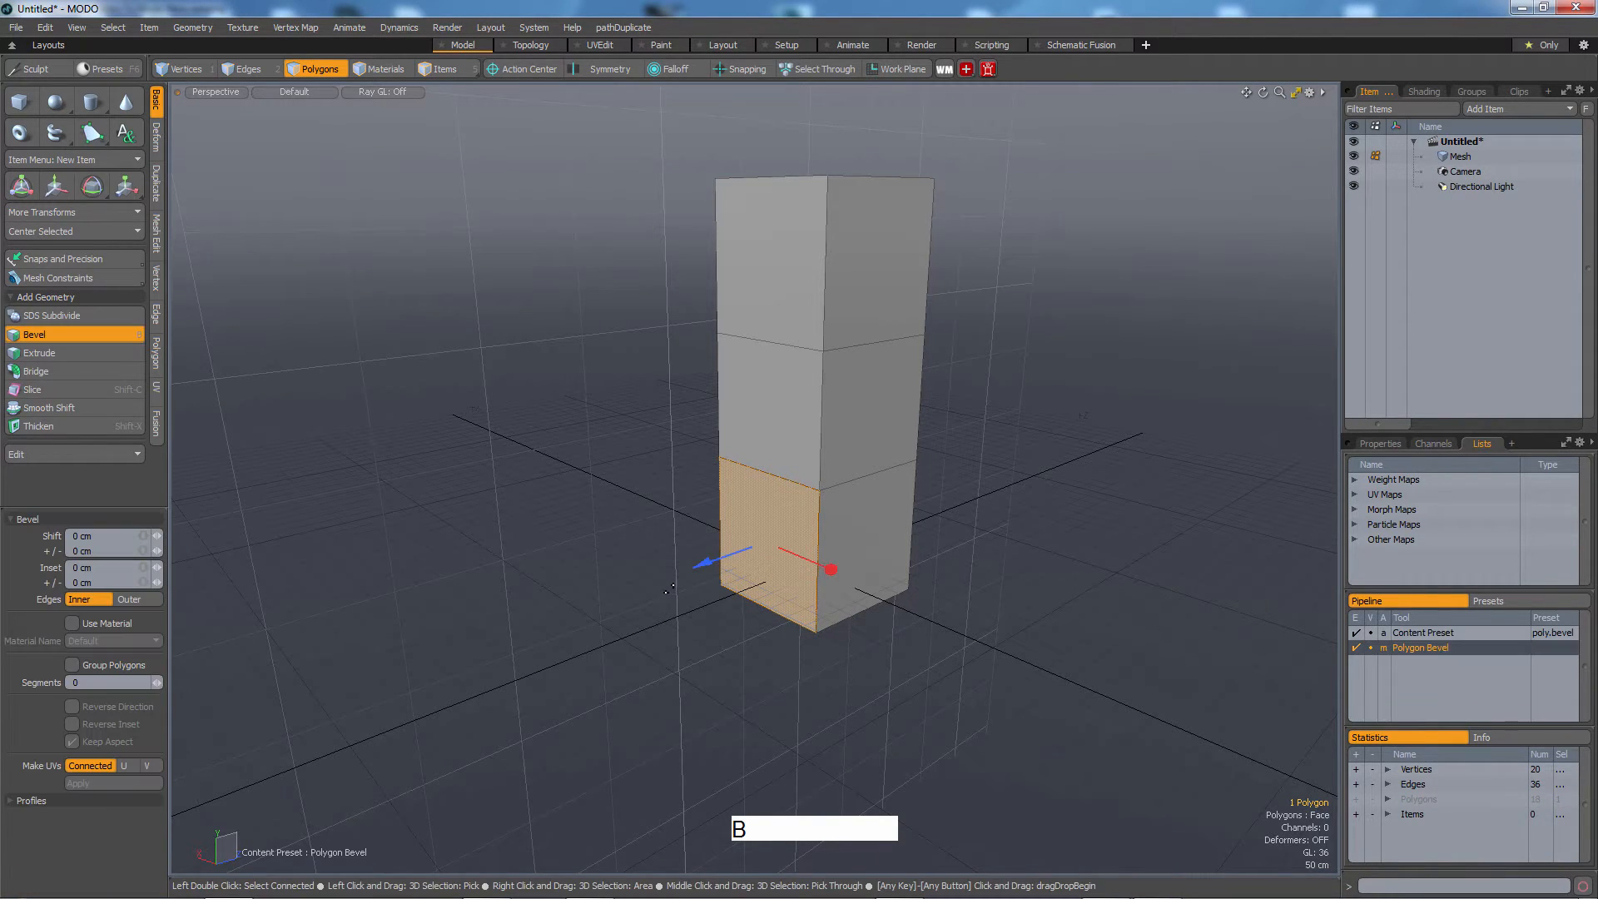
left_click_drag(707, 574, 424, 668)
key("b")
key("Escape")
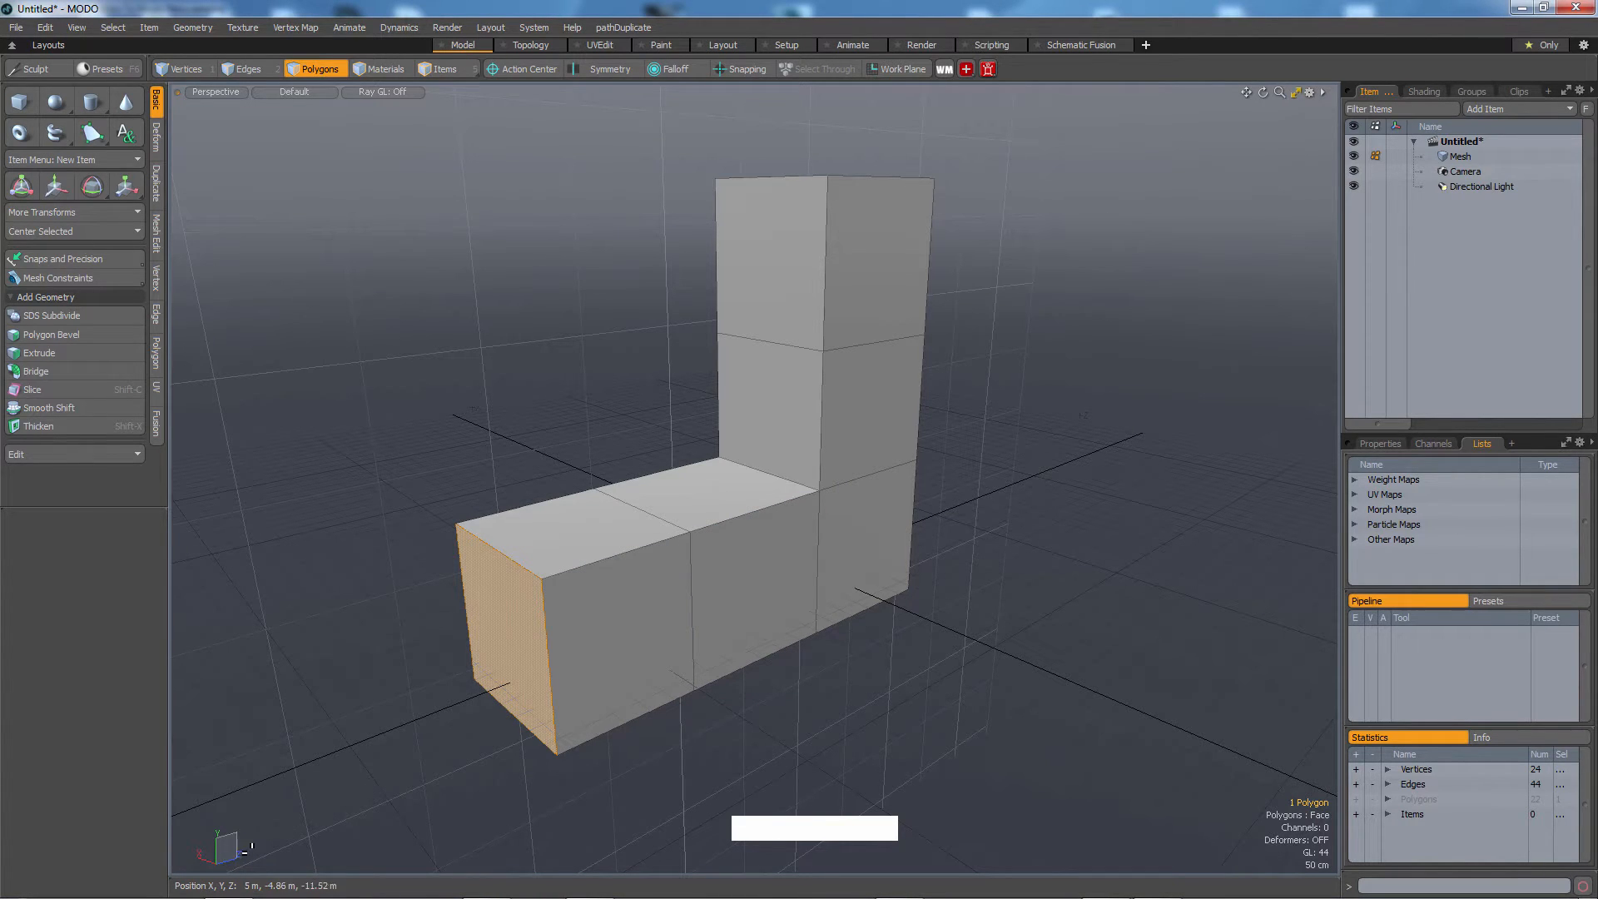
Select the leg's end face together with the neighbouring side face of the lower segment.
left_click(956, 491)
left_click(504, 640)
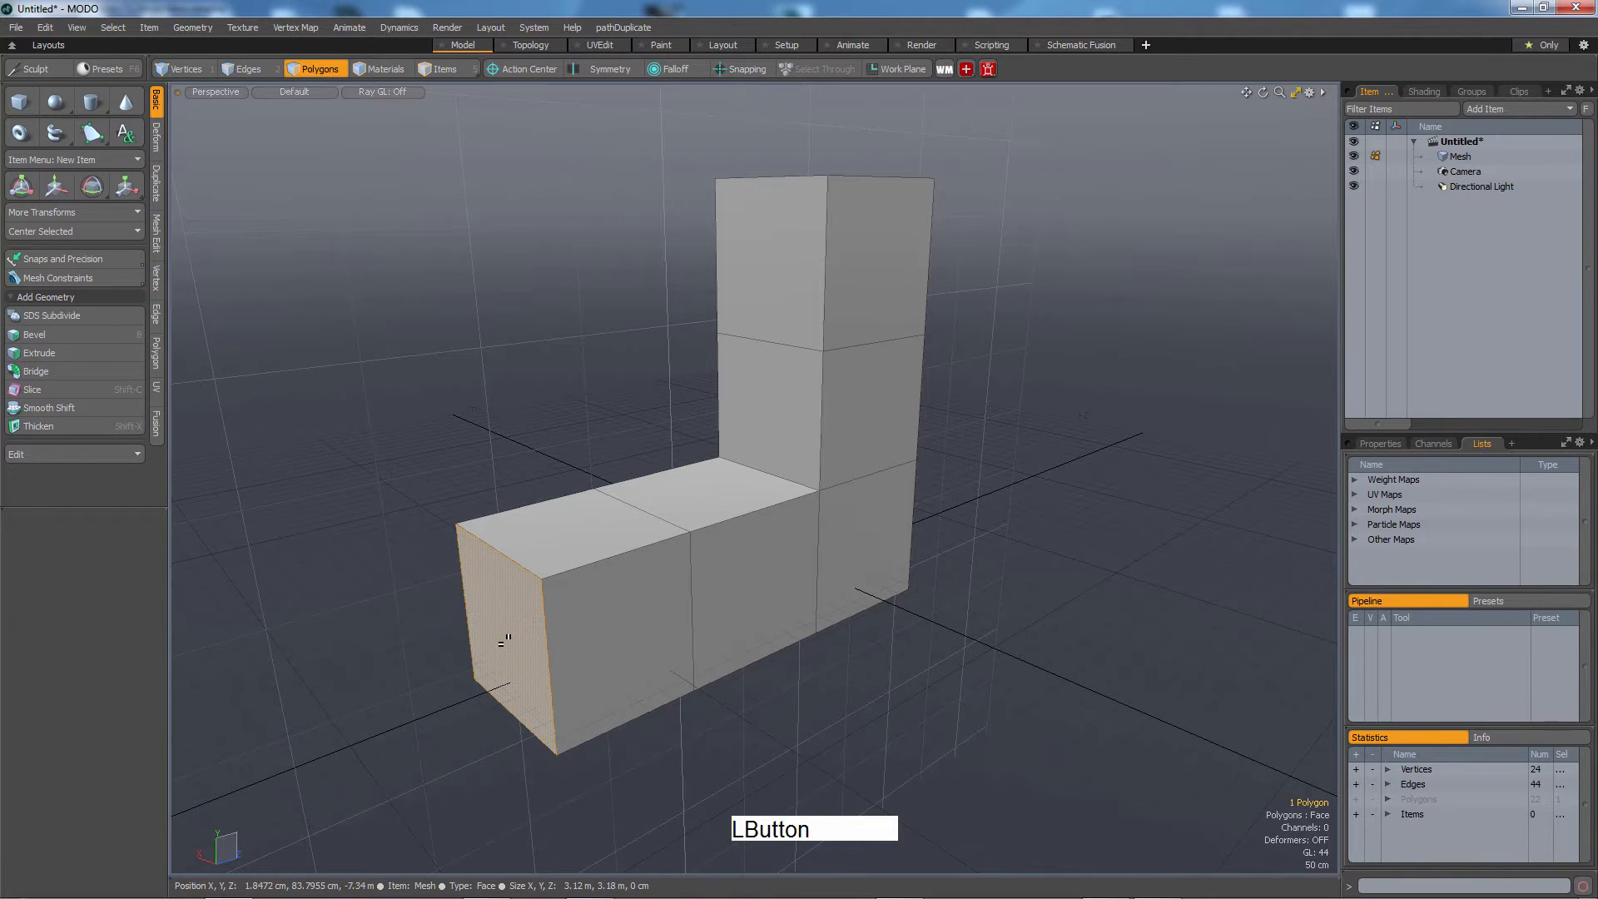
mouse_move(760, 614)
left_mouse_down("alt")
mouse_move(899, 642)
mouse_move(909, 678)
mouse_move(885, 696)
mouse_move(752, 687)
mouse_move(831, 660)
mouse_move(663, 641)
mouse_move(752, 581)
mouse_move(739, 617)
left_mouse_up("alt")
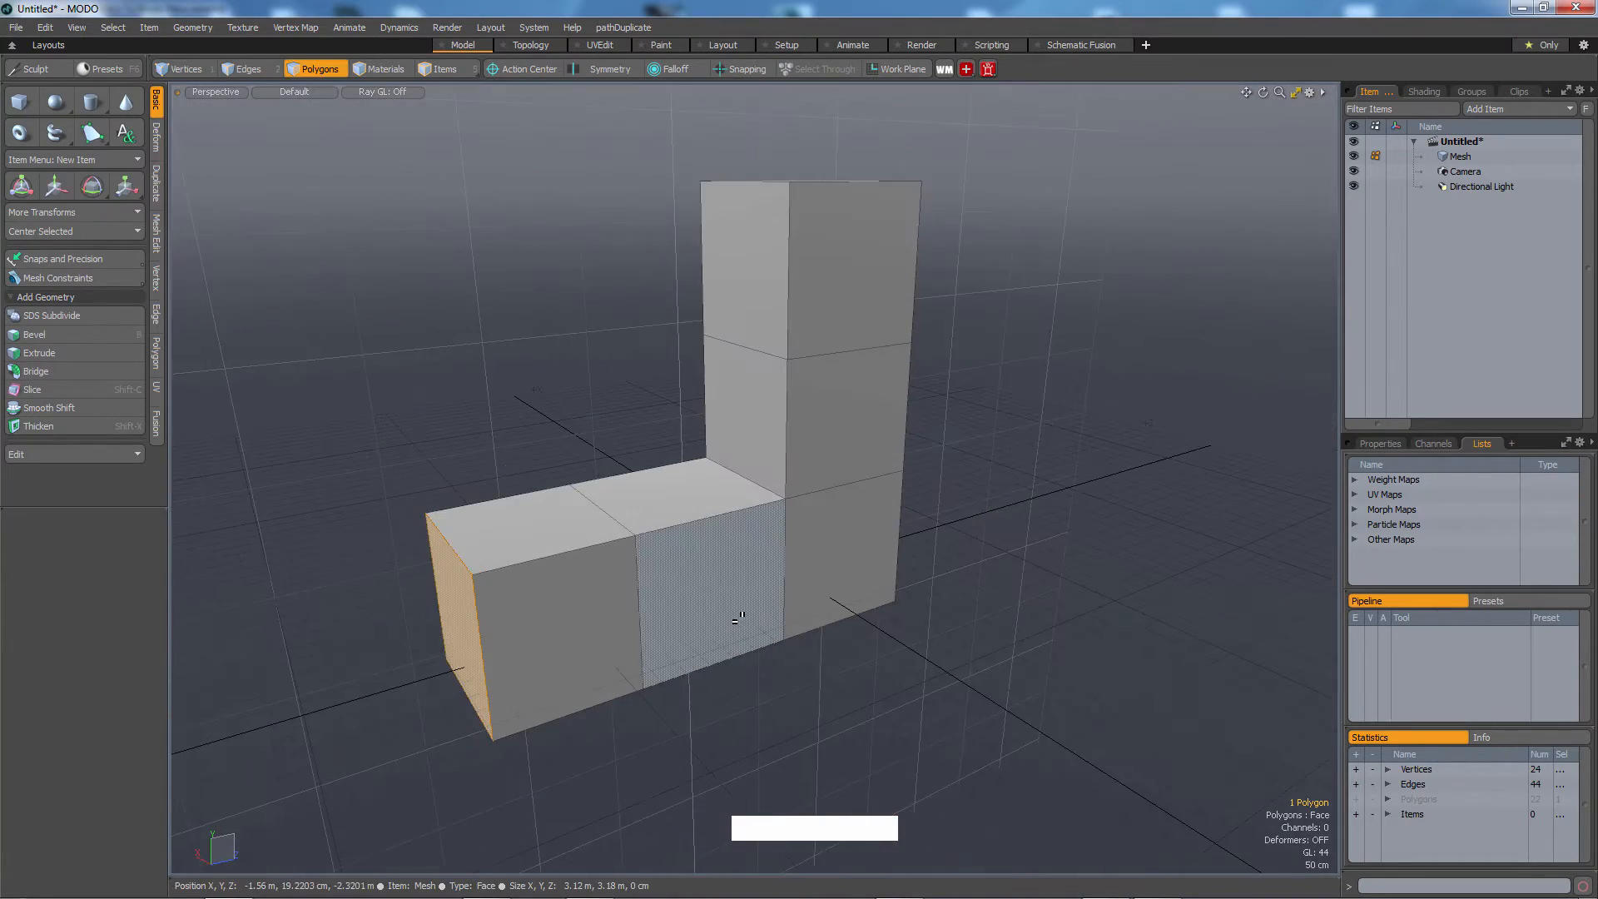
left_click(739, 616)
left_click_drag(606, 599, 891, 650, "alt")
middle_click_drag(891, 649, 791, 678, "alt")
left_click_drag(791, 677, 748, 684, "alt")
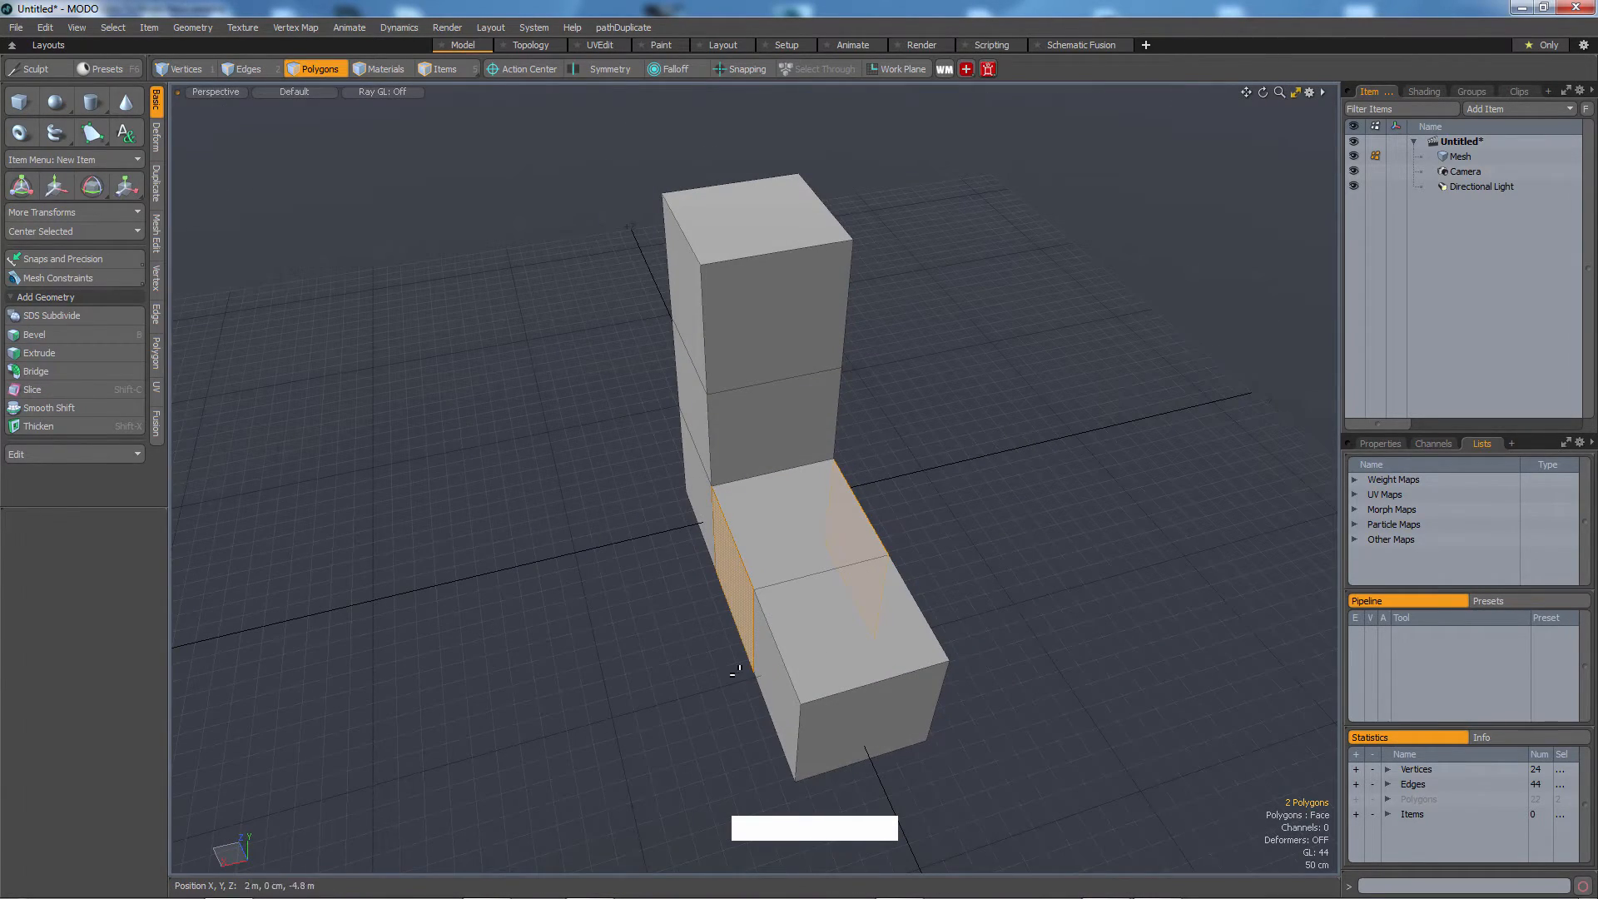
Scale the two selected faces to taper the leg, then drop the tool.
key("r")
left_click_drag(735, 578, 670, 593)
key("alt")
left_click_drag(1012, 612, 947, 570, "alt")
key("Escape")
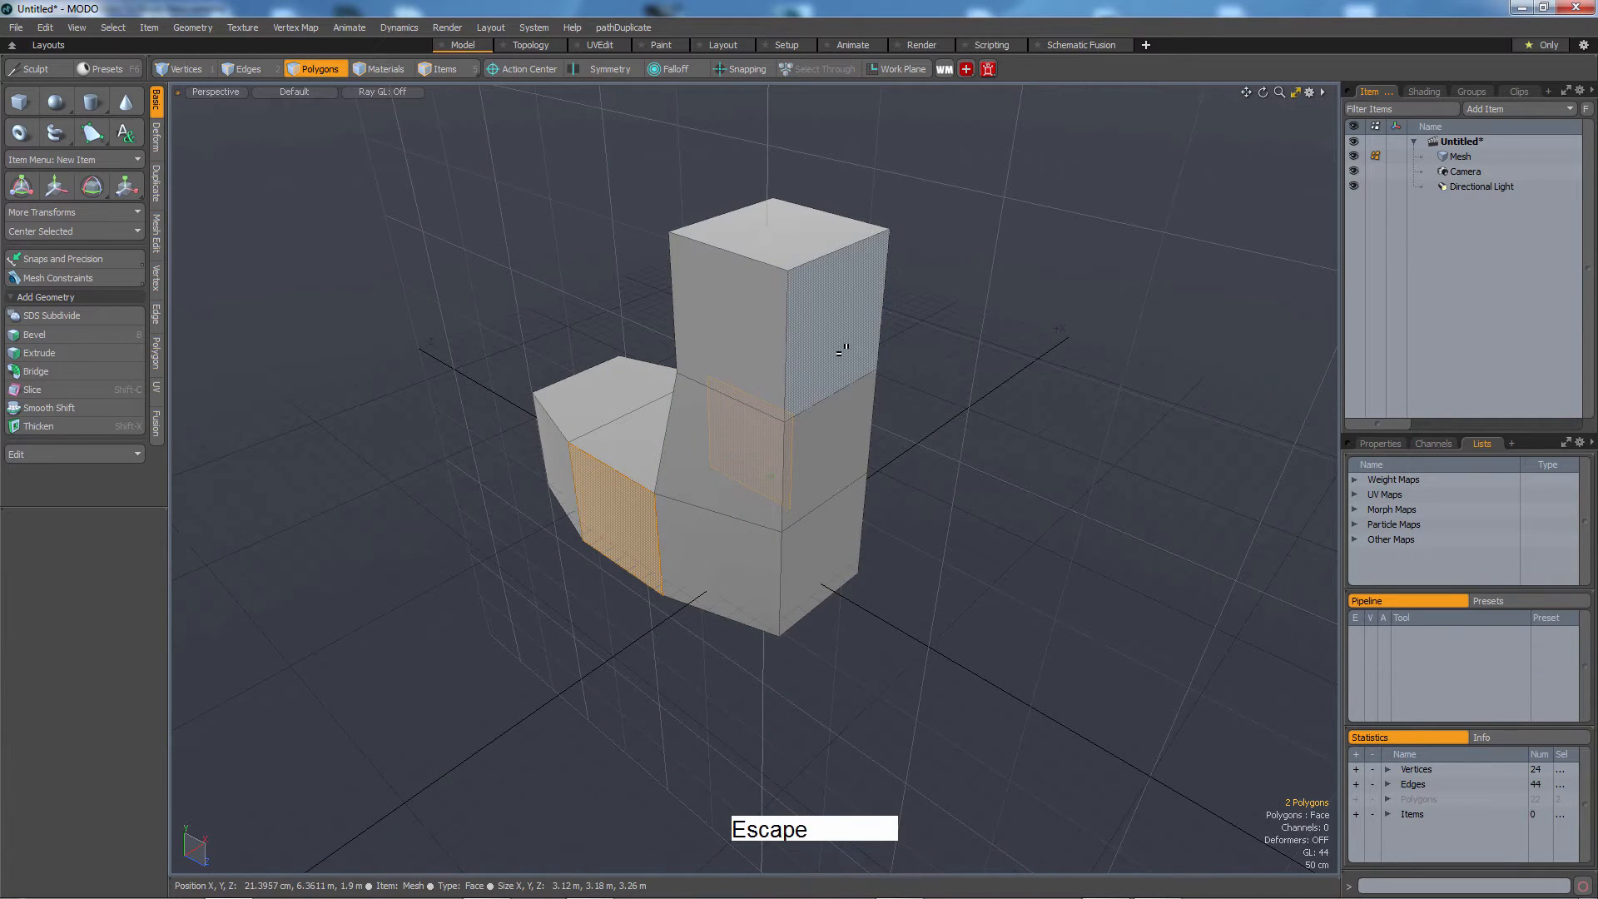
Select the top block's side face and bevel it outward.
left_click(840, 349)
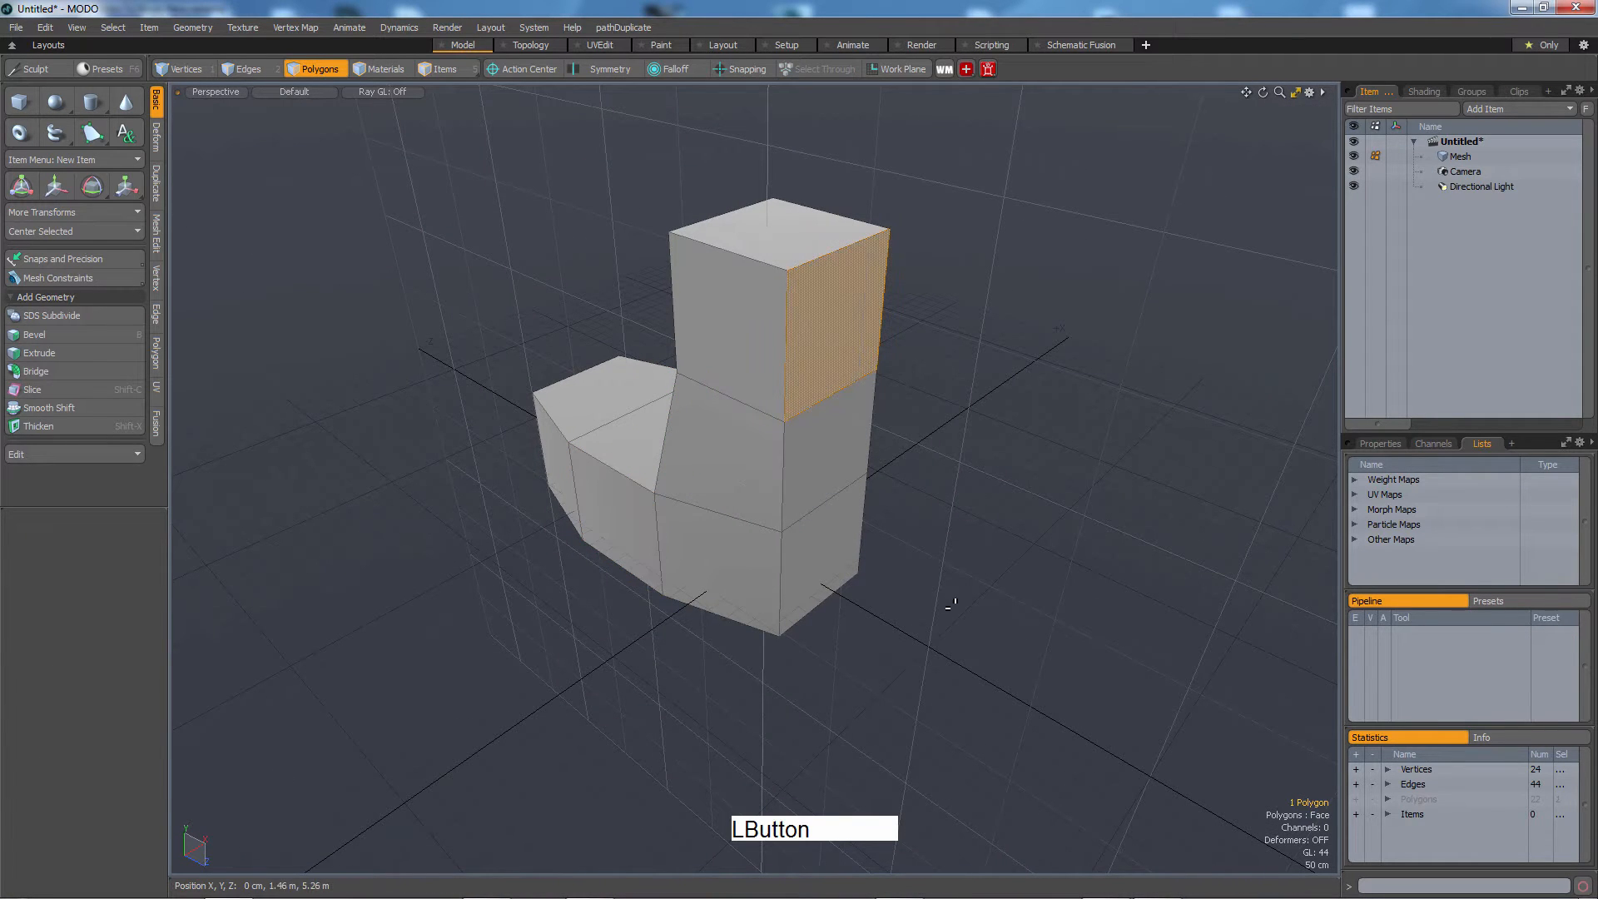
key("alt")
left_click_drag(1016, 612, 963, 575, "alt")
key("b")
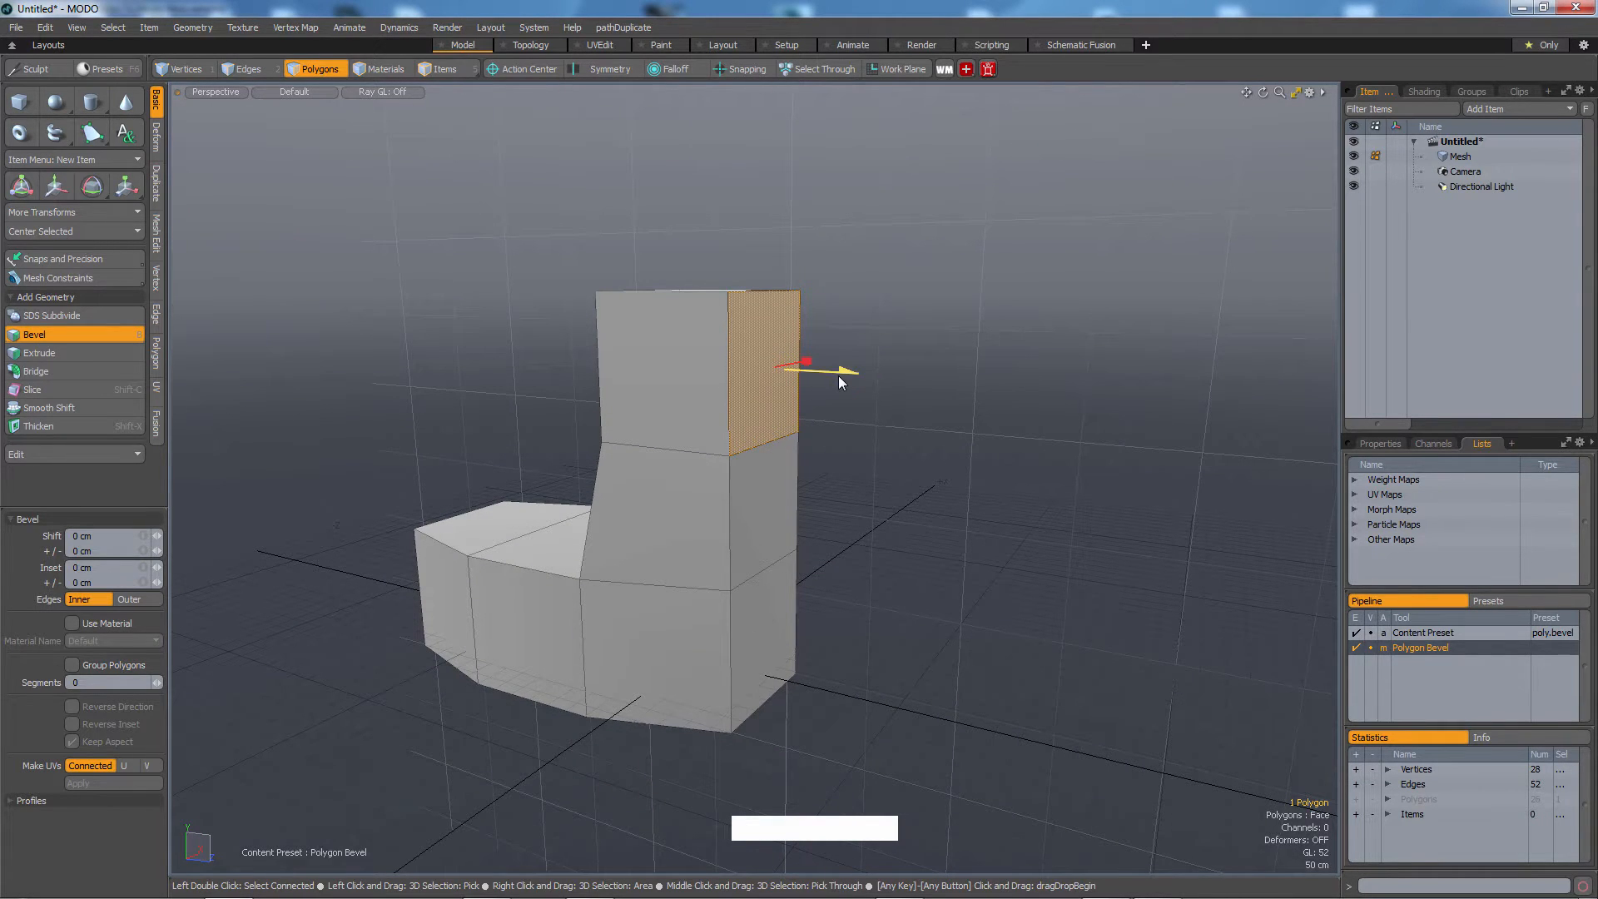
scroll(839, 380, "up", 3)
left_click_drag(829, 382, 866, 562)
Scale the bevelled face to about 298% in X and 90.5% in Y.
key("r")
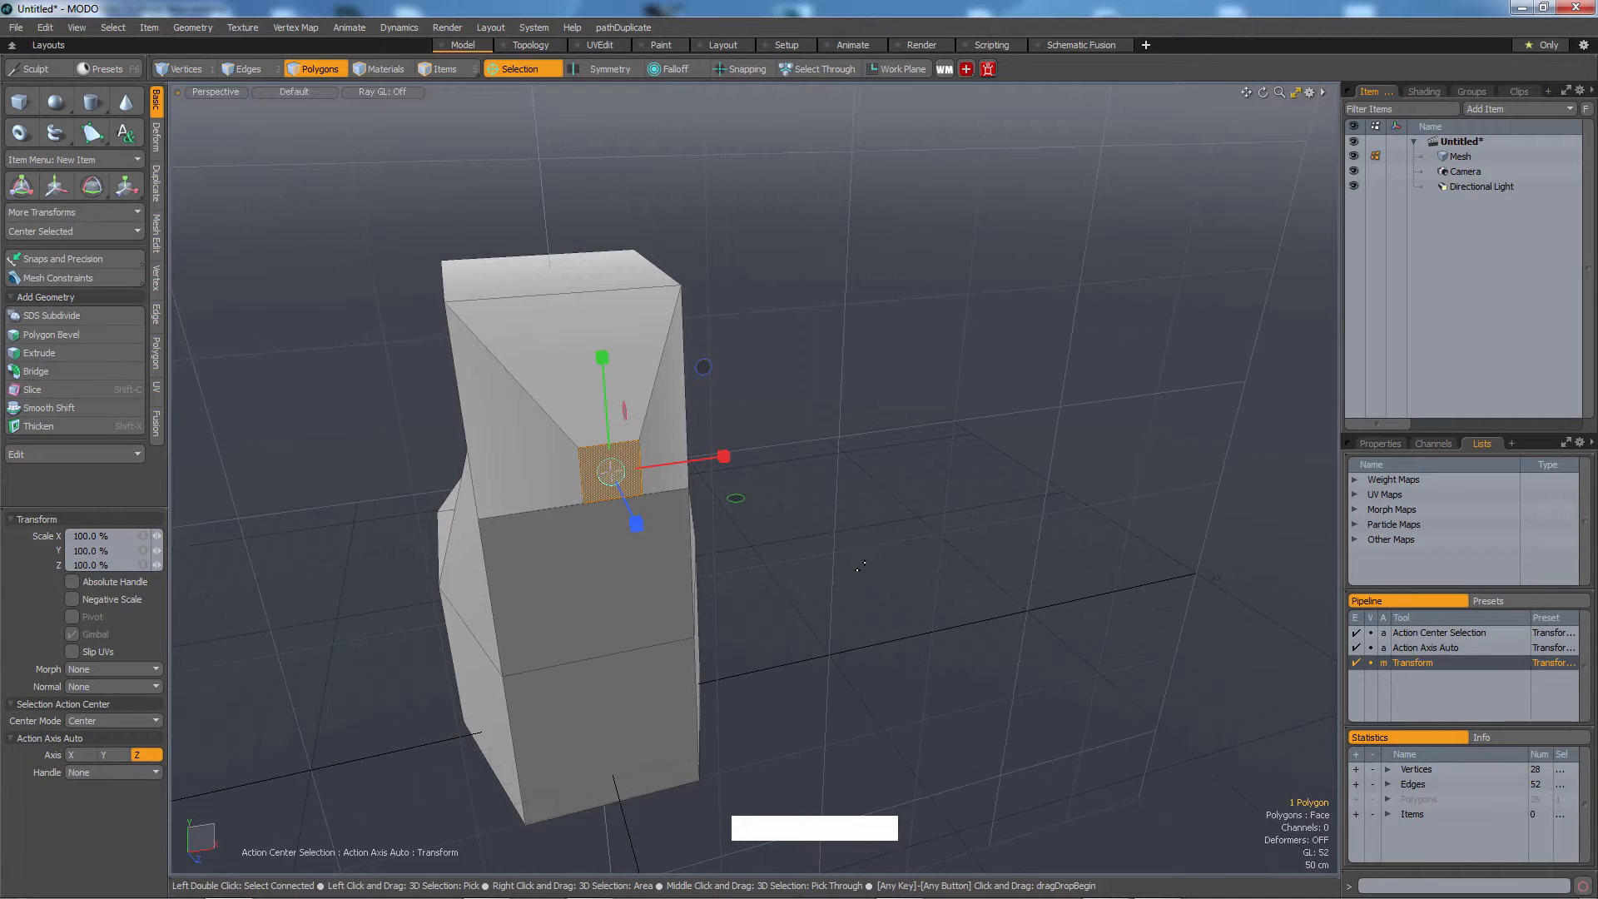
left_click_drag(872, 563, 962, 552, "alt")
left_click_drag(868, 423, 1002, 382)
left_click_drag(787, 410, 777, 452)
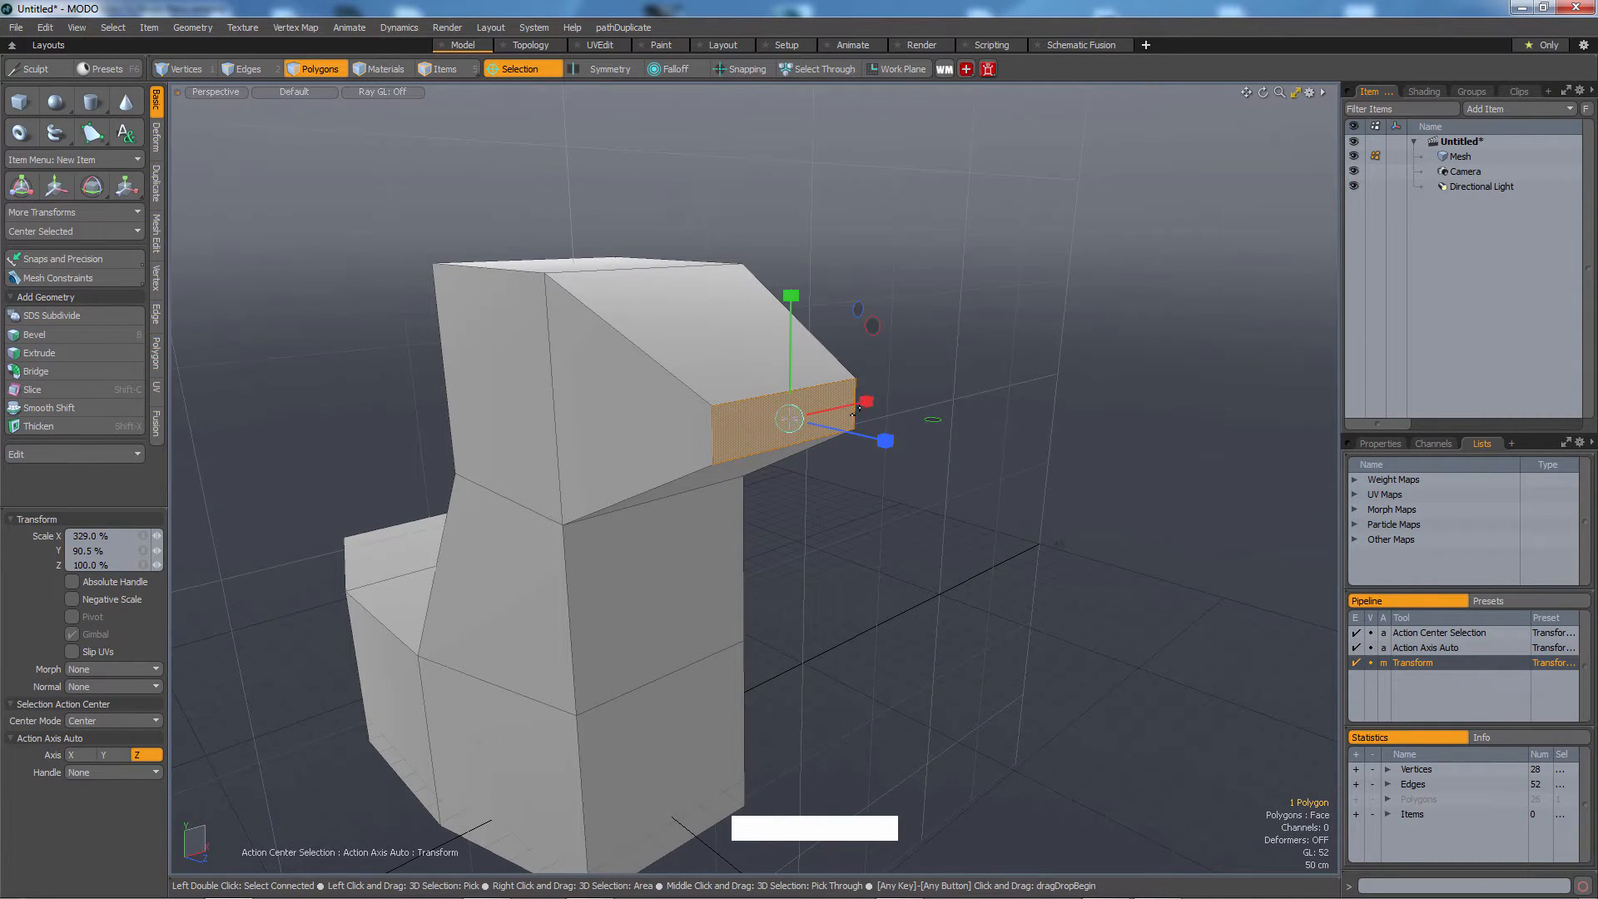
left_click_drag(855, 448, 832, 466, "alt")
middle_click_drag(833, 466, 654, 413, "alt")
left_click_drag(654, 413, 713, 500, "alt")
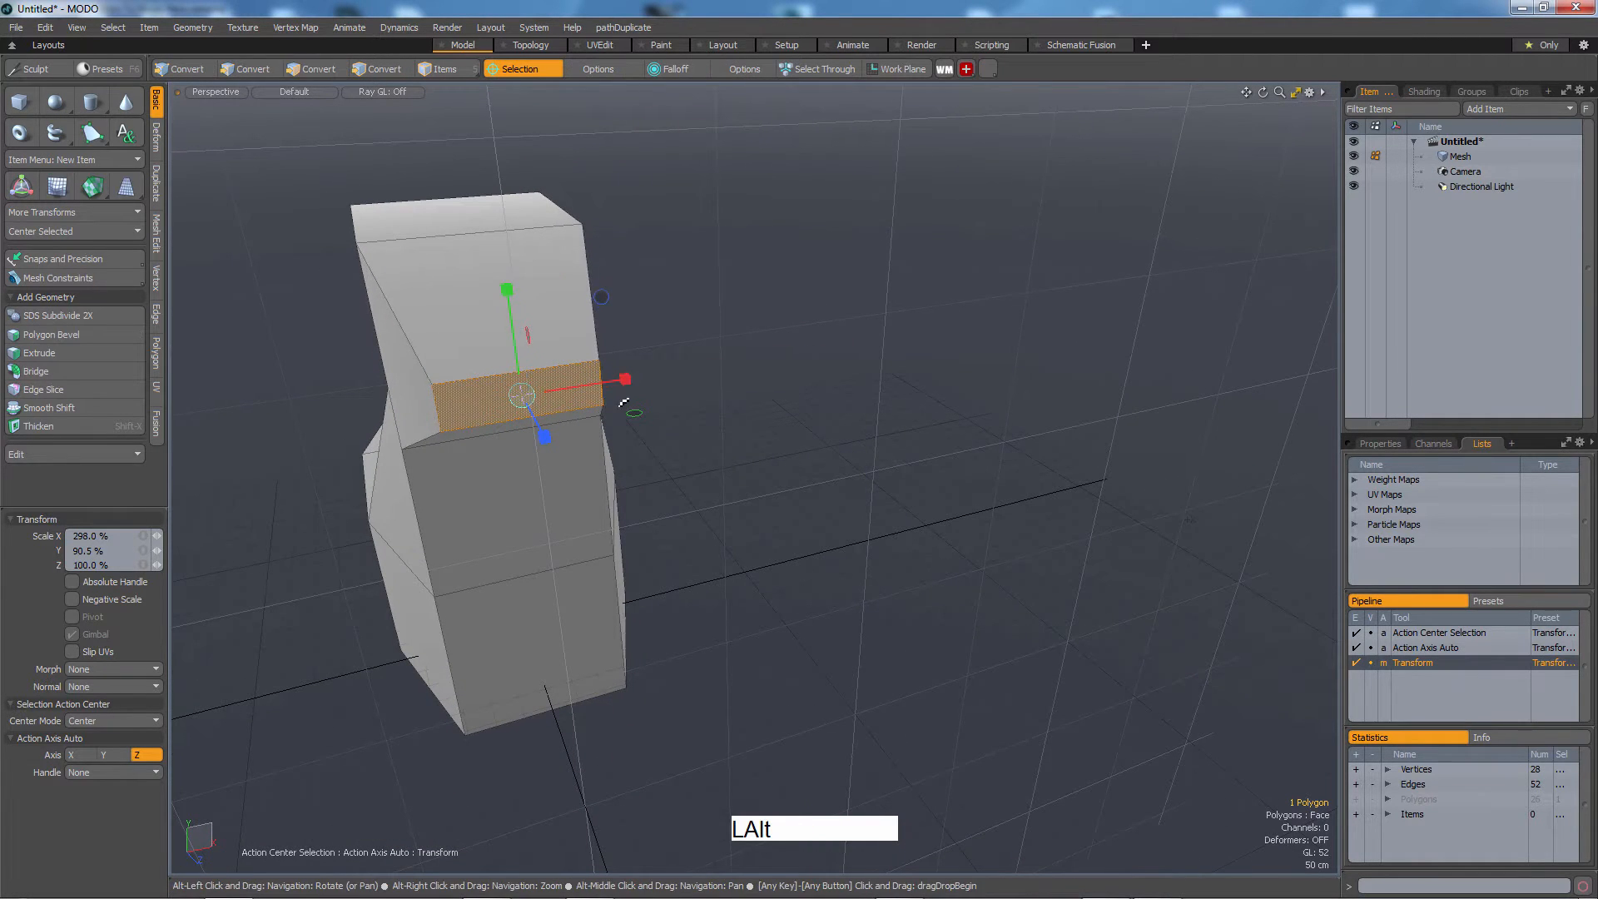
Bevel the scaled face outward about 1.8 m to extend it.
left_click_drag(599, 420, 824, 492, "alt")
key("b")
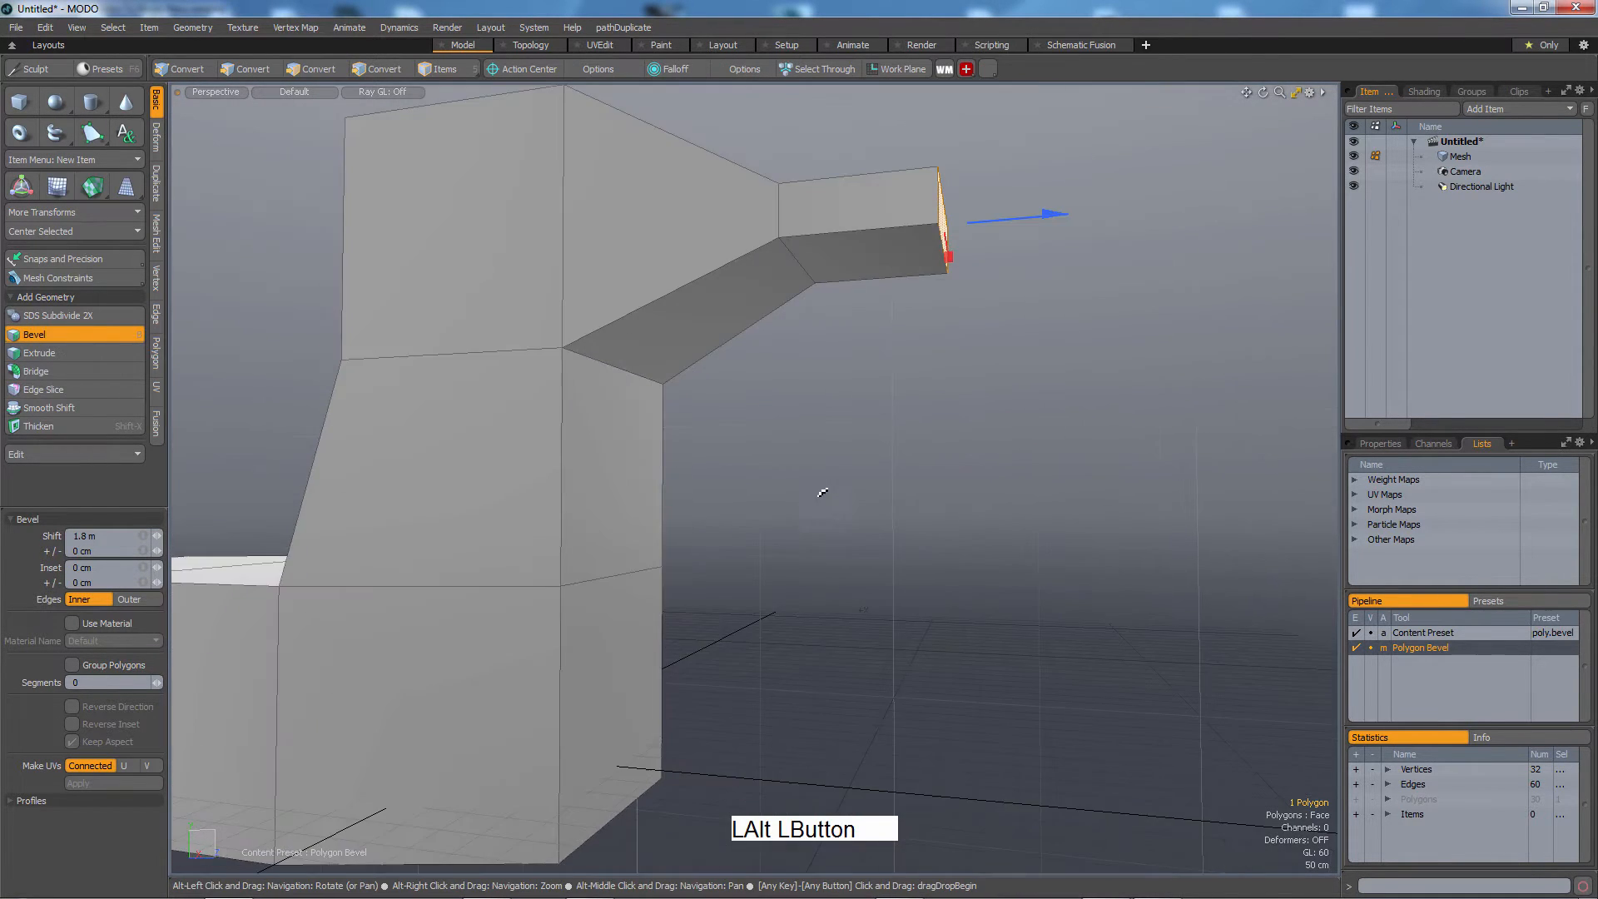
Finish the beak-face bevel and drop the Bevel tool.
middle_click_drag(824, 492, 948, 467, "alt")
left_click_drag(949, 467, 980, 411, "alt")
key("Escape")
Select the body's bottom face and move it down 1 m.
left_click(658, 557)
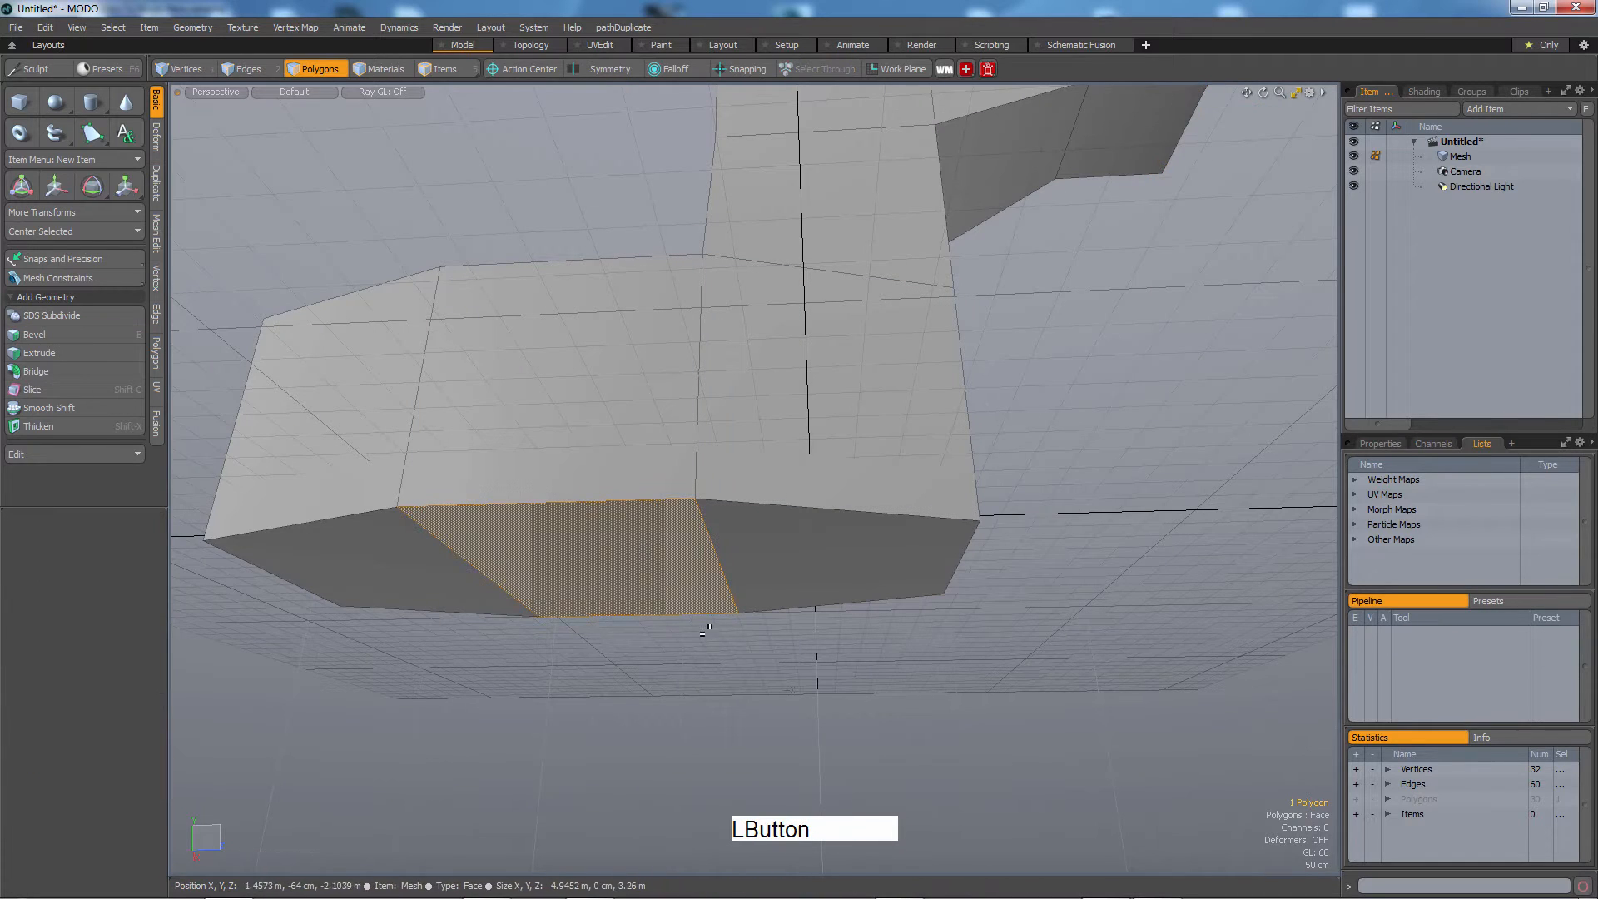
key("w")
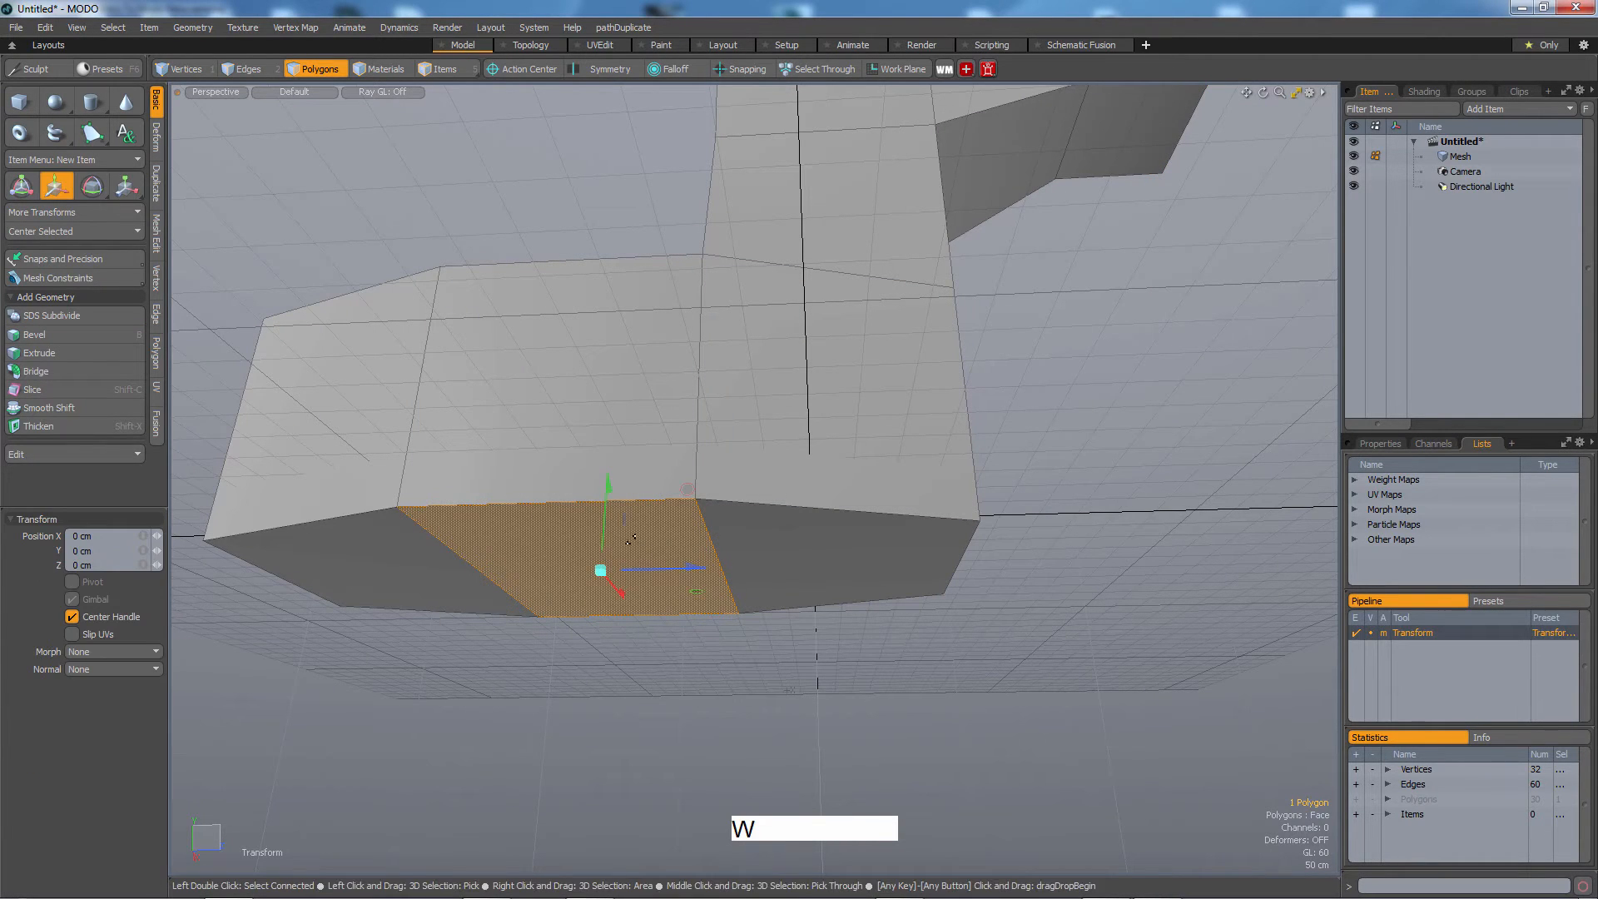
left_click_drag(607, 492, 641, 591)
middle_click_drag(641, 591, 665, 601, "alt")
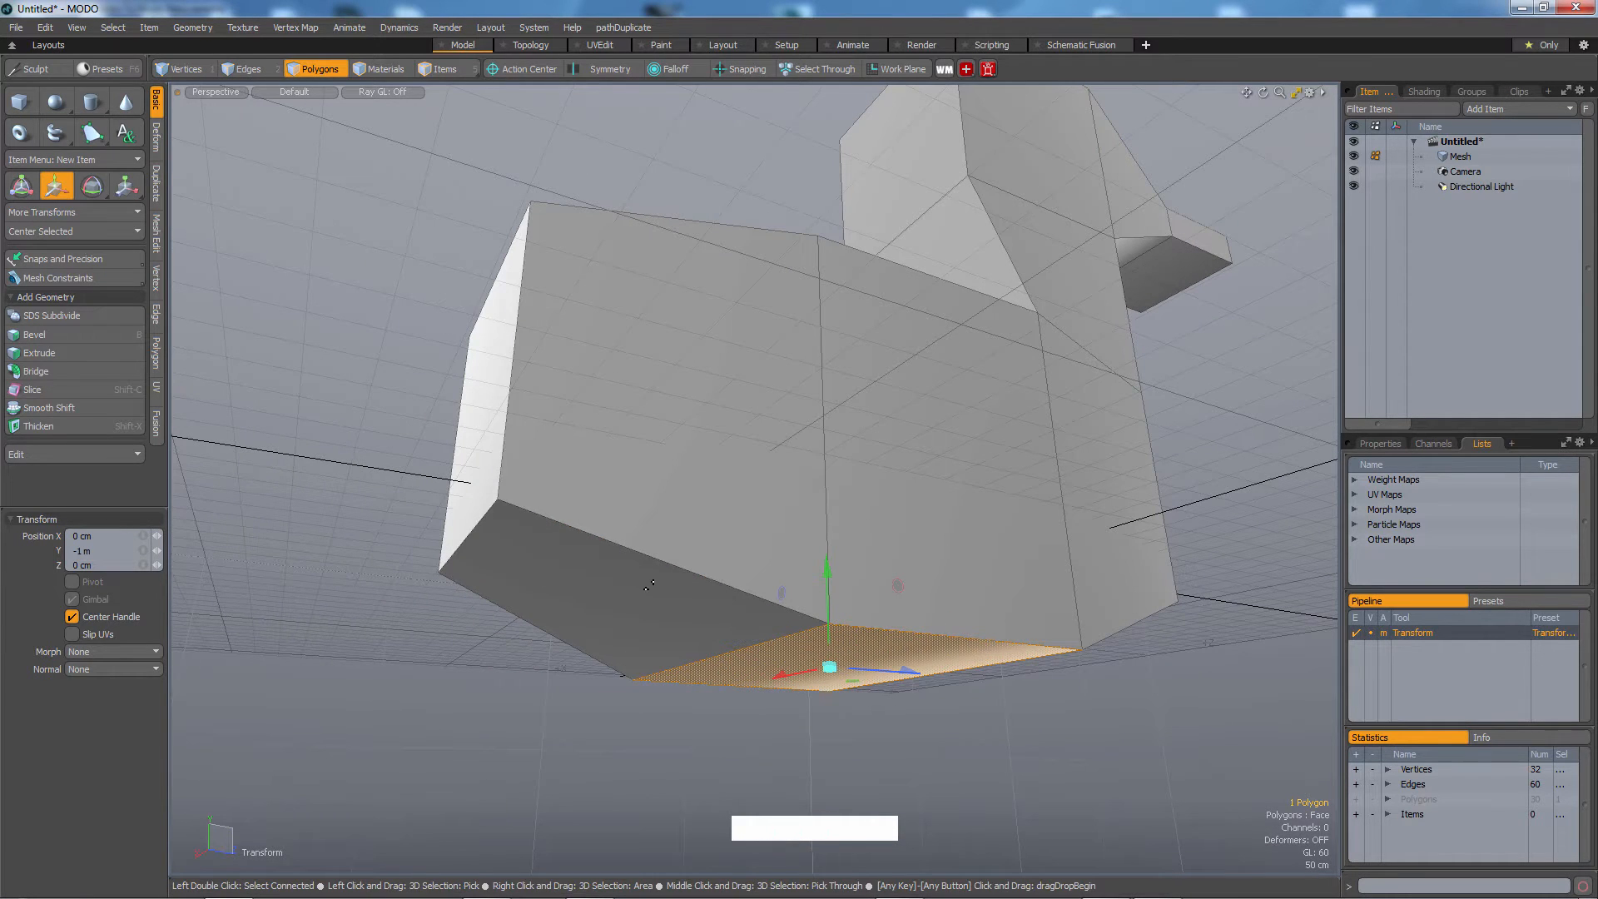
key("Escape")
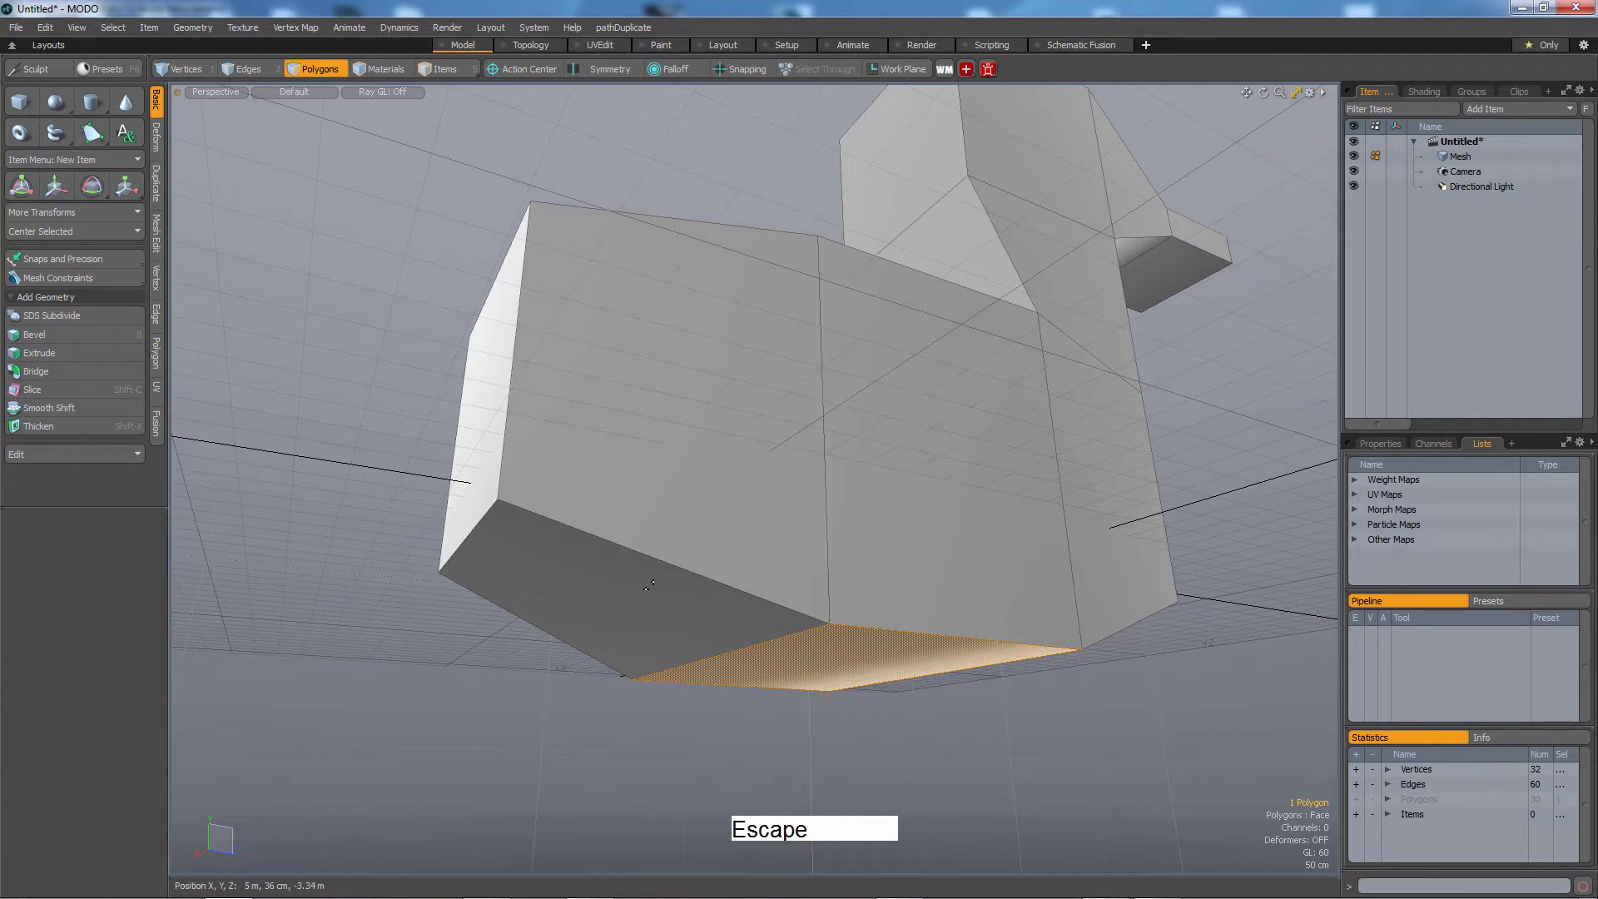
Select the lower front edge of the body and move it up 2.1 m to slant the underside.
left_click_drag(639, 587, 612, 483, "alt")
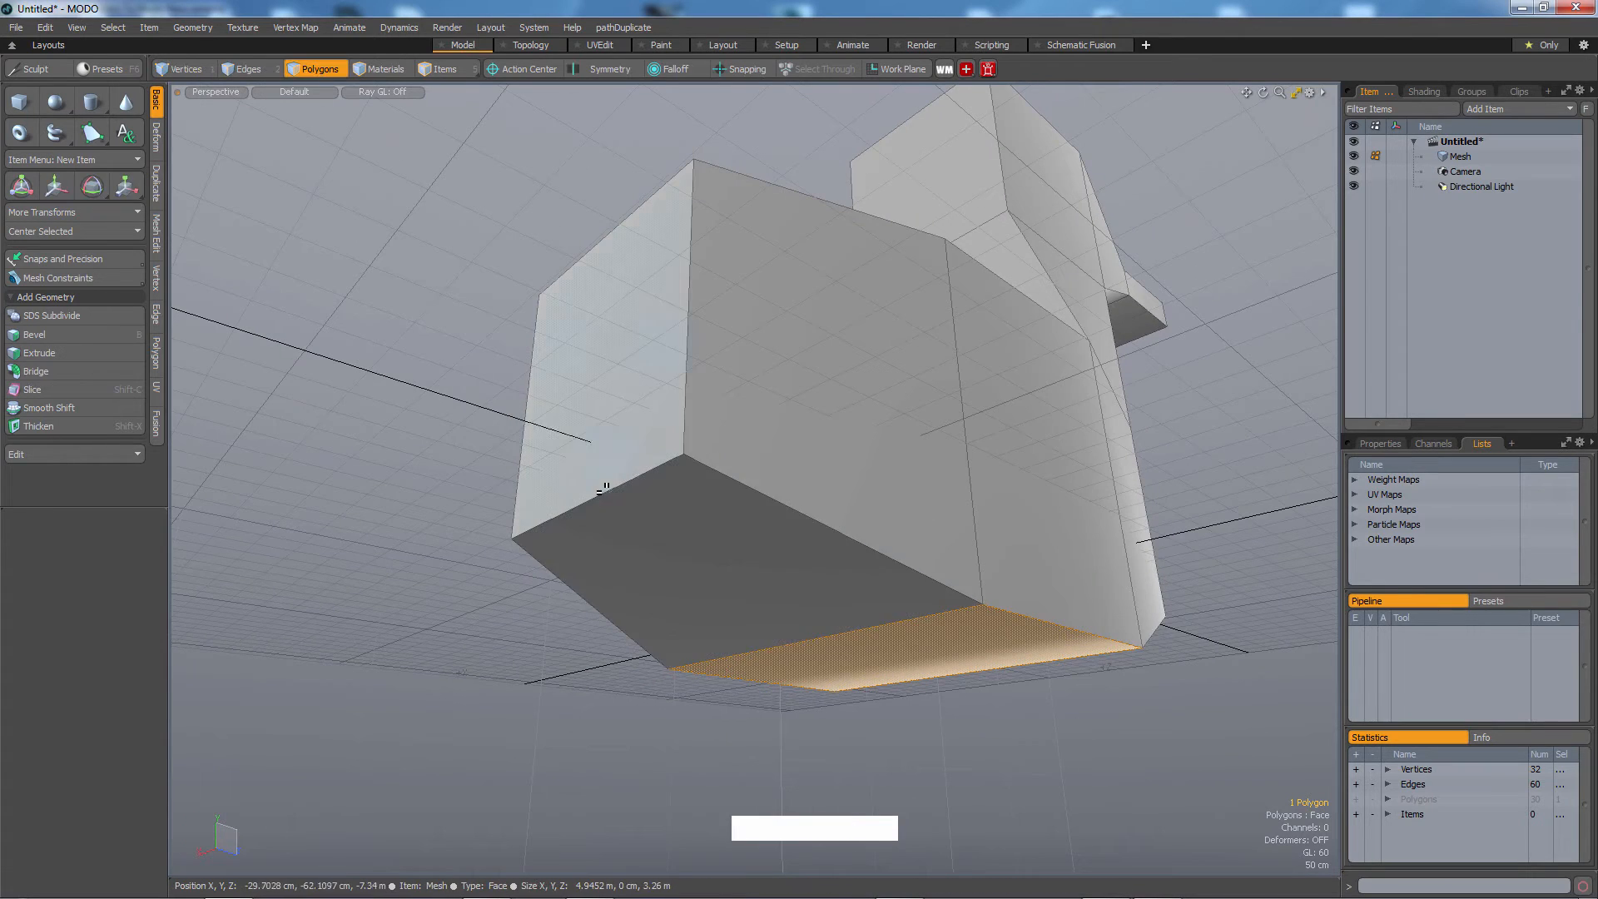
left_click(616, 491)
left_click(601, 442)
left_click(626, 525)
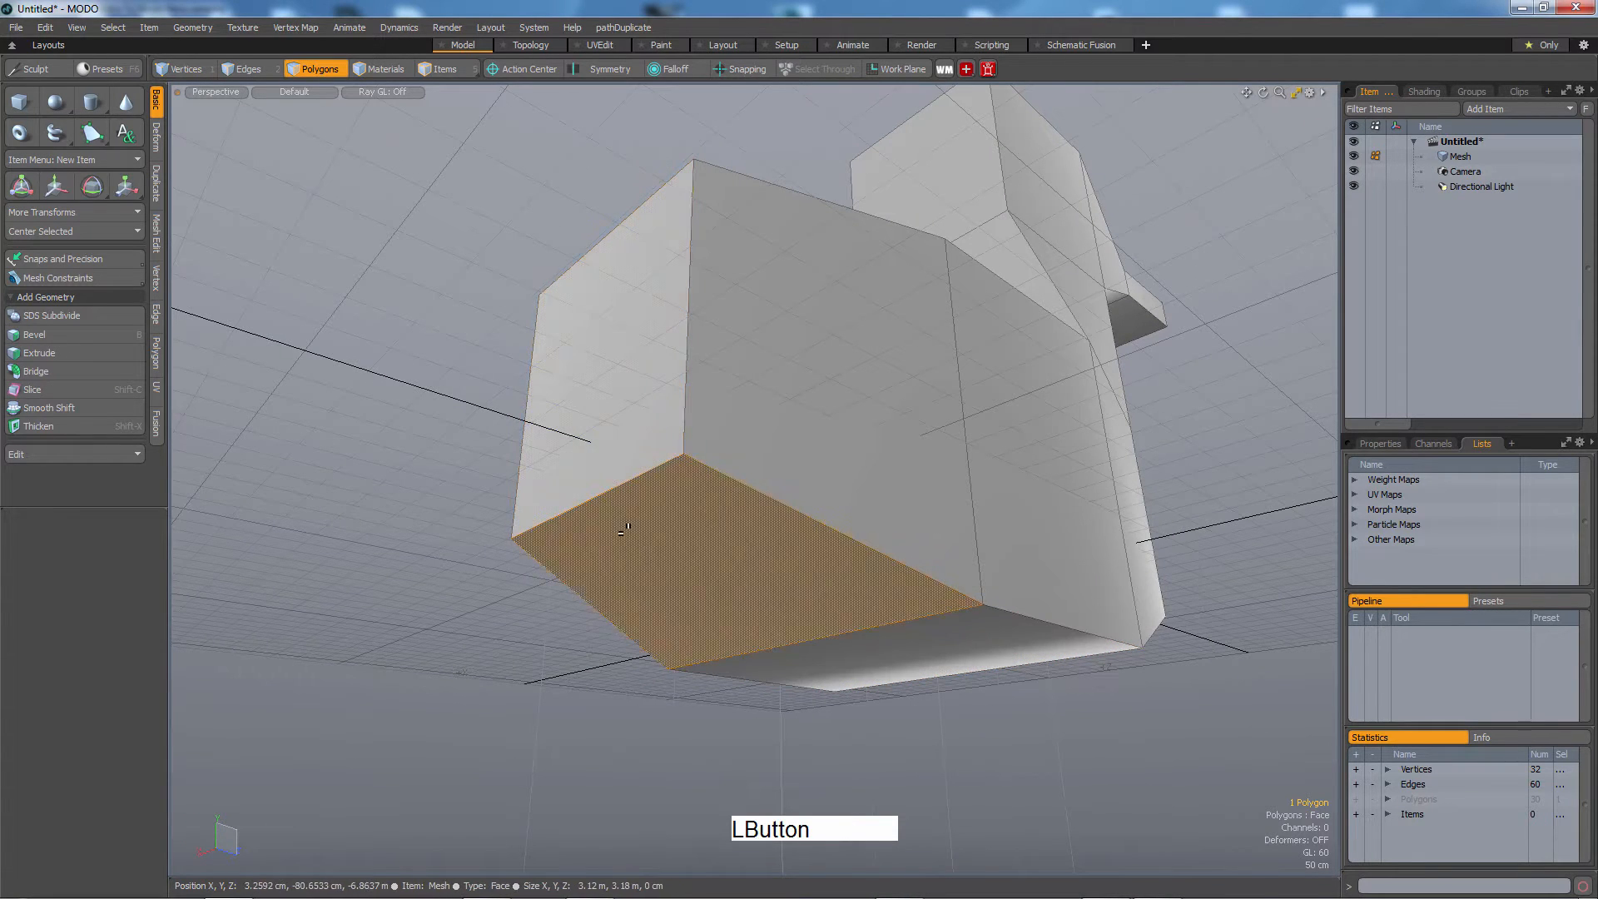
left_click(597, 442)
left_click(639, 537)
left_click(606, 450)
left_click(640, 500)
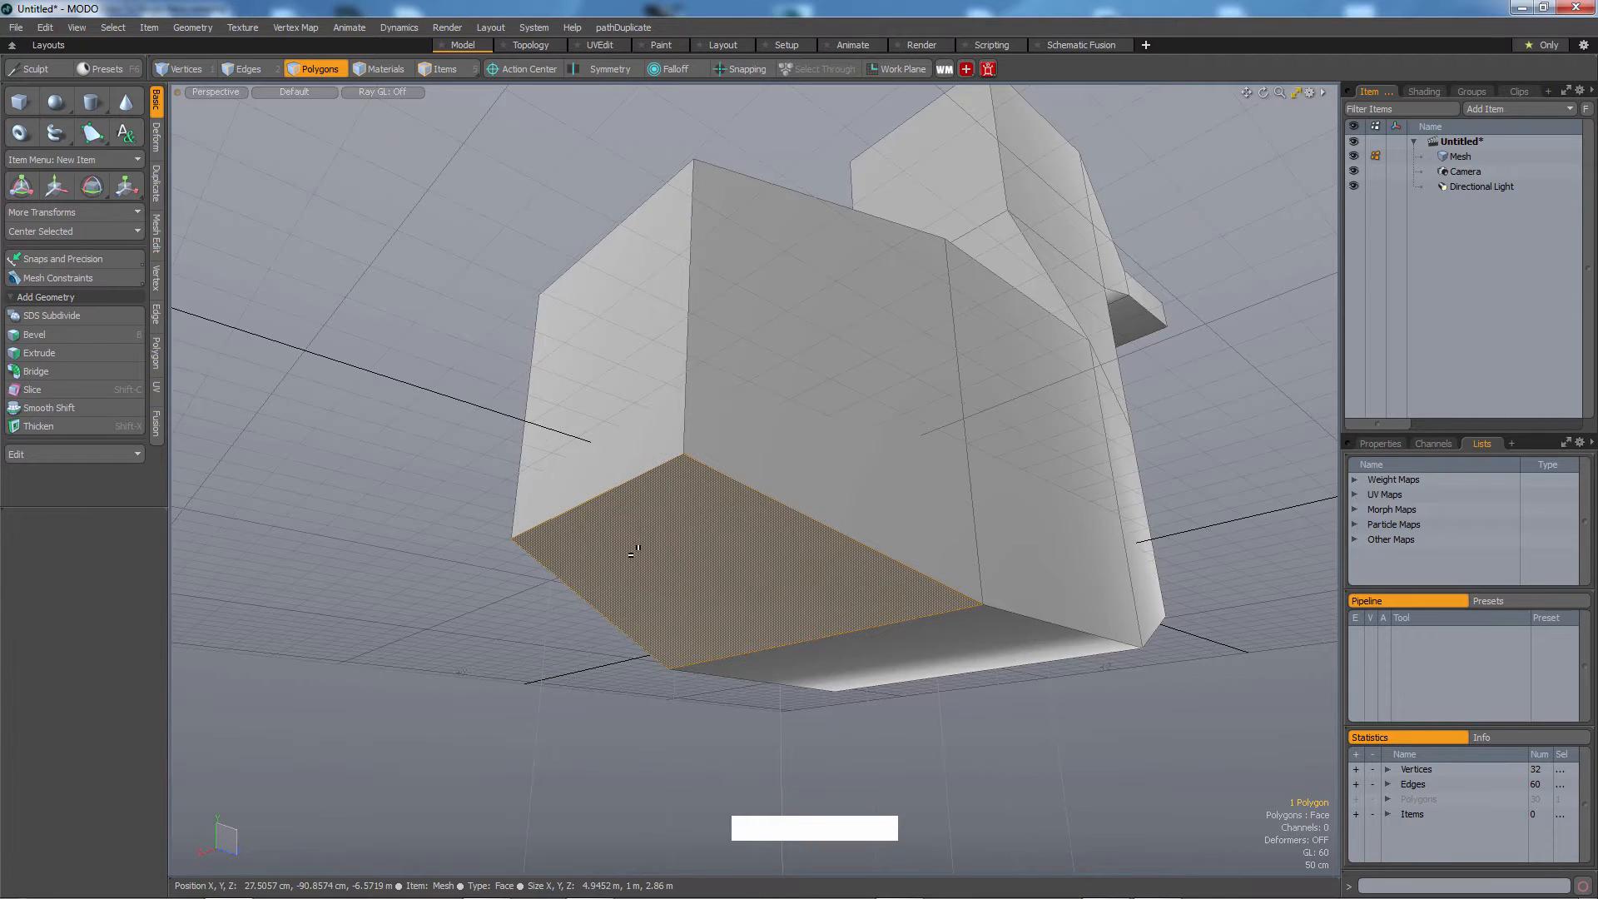
key("2")
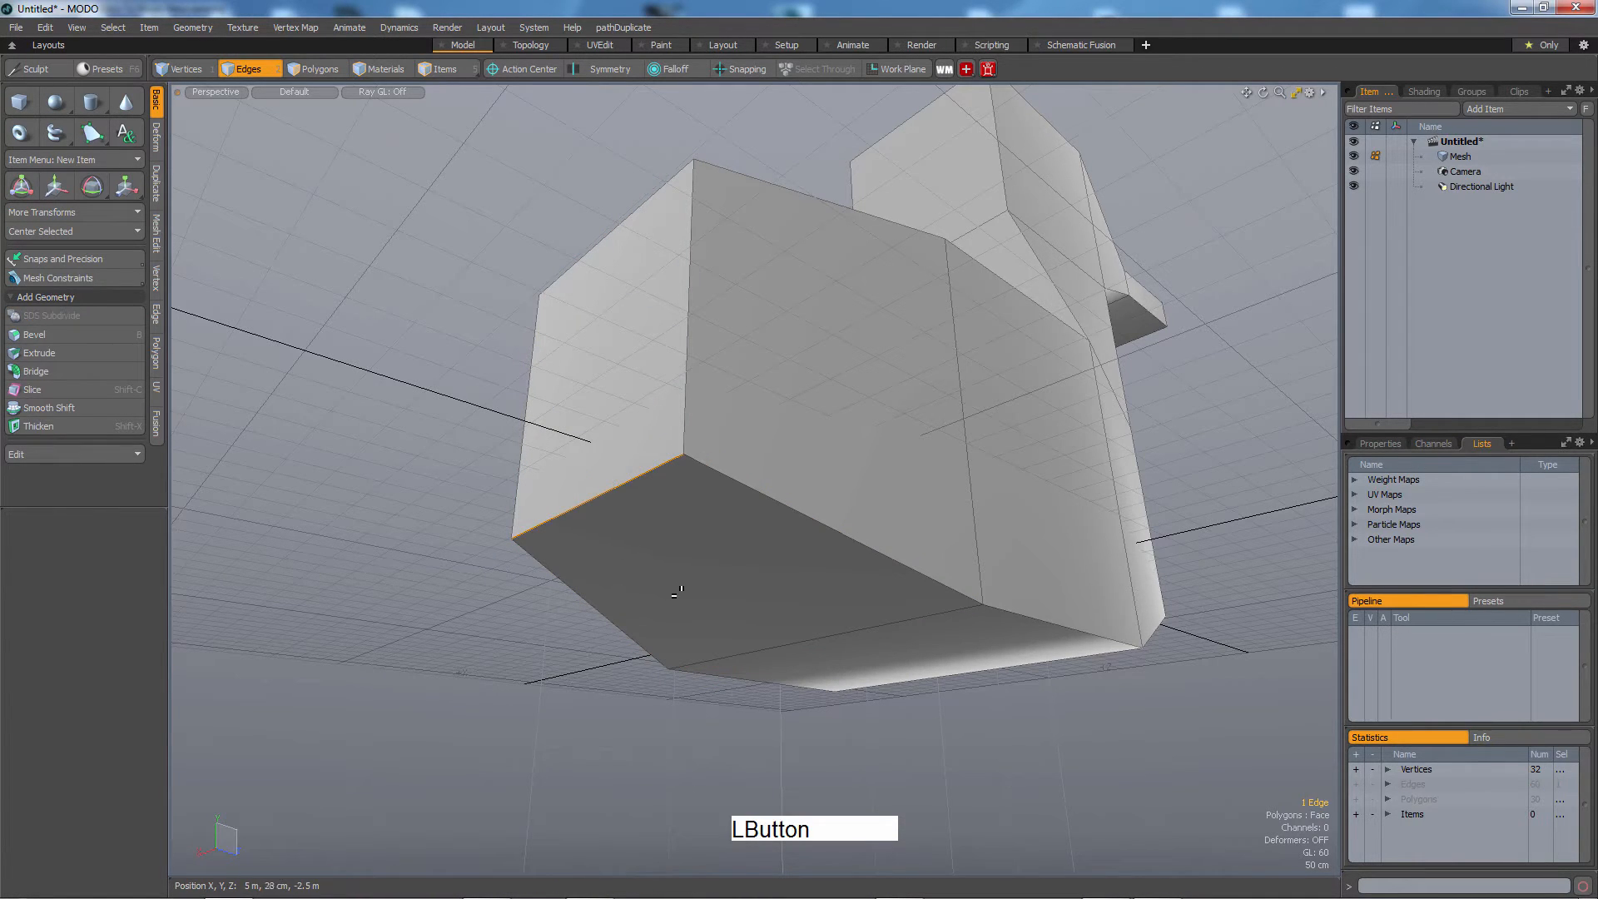
key("w")
left_click_drag(599, 472, 546, 435)
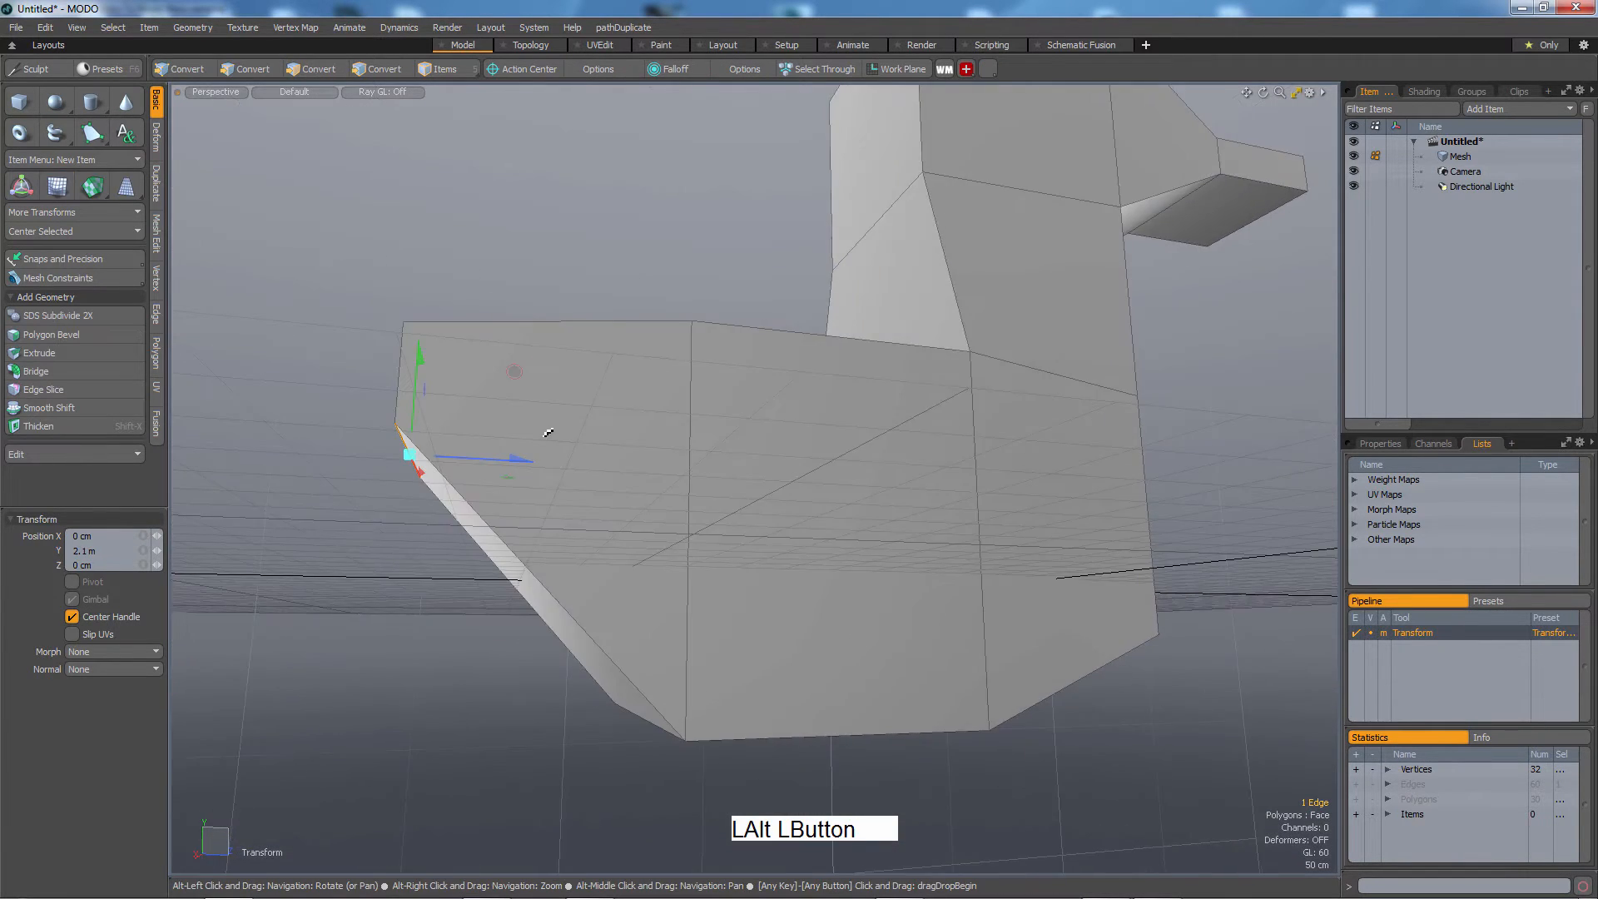
right_click_drag(546, 435, 537, 449, "alt")
left_click_drag(537, 450, 602, 491, "alt")
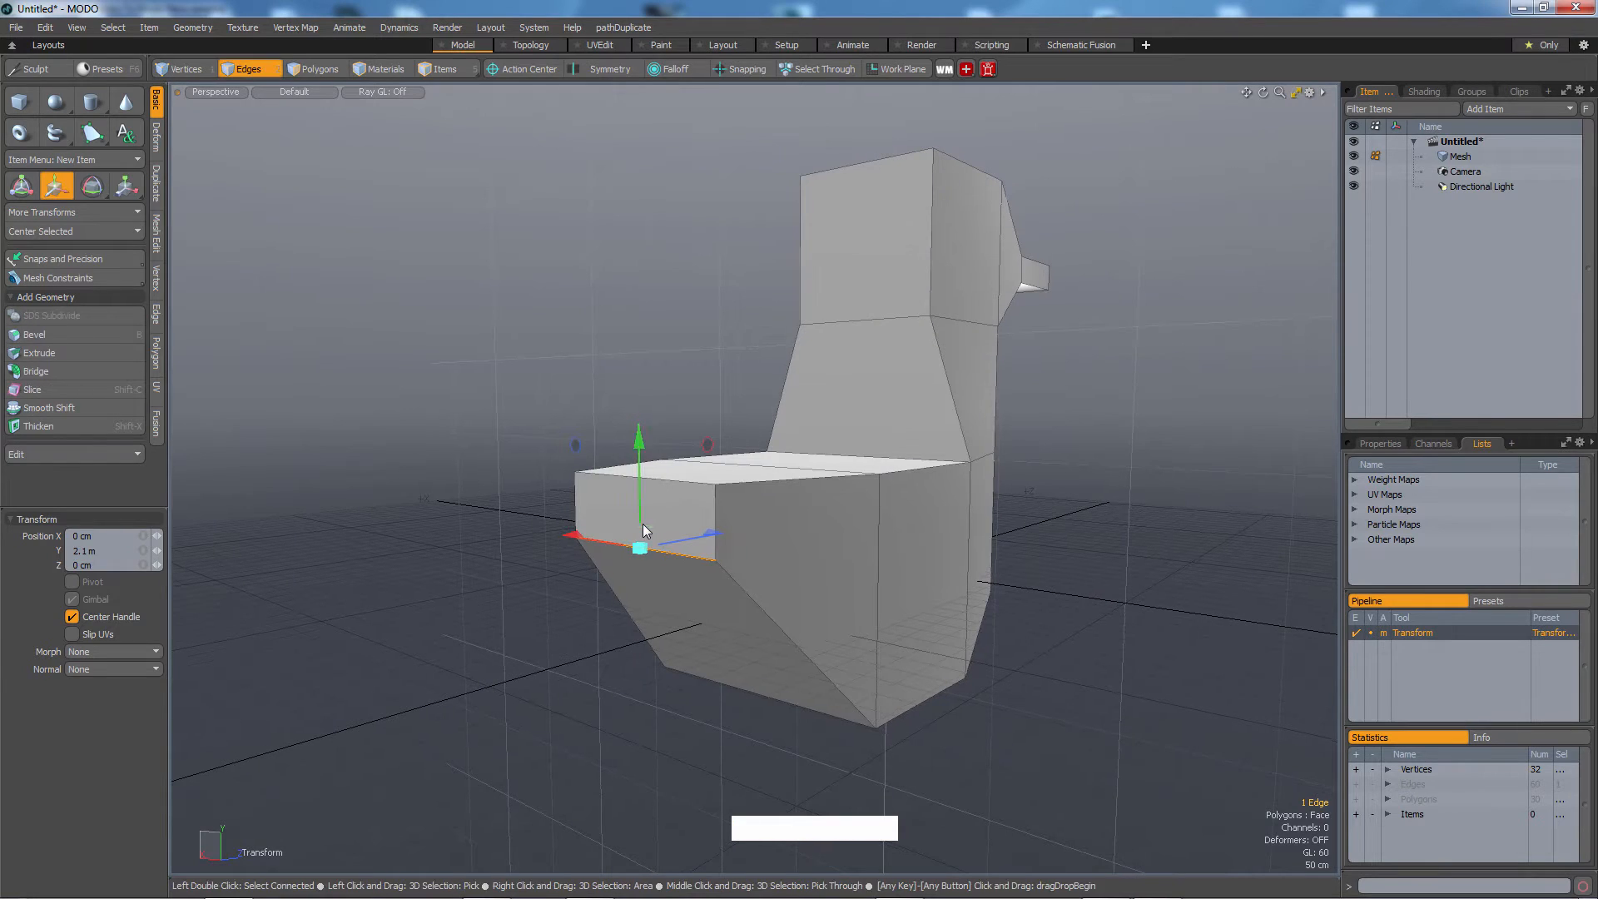
Select the tail-end face of the body and move it out 1.1 m along Z.
key("3")
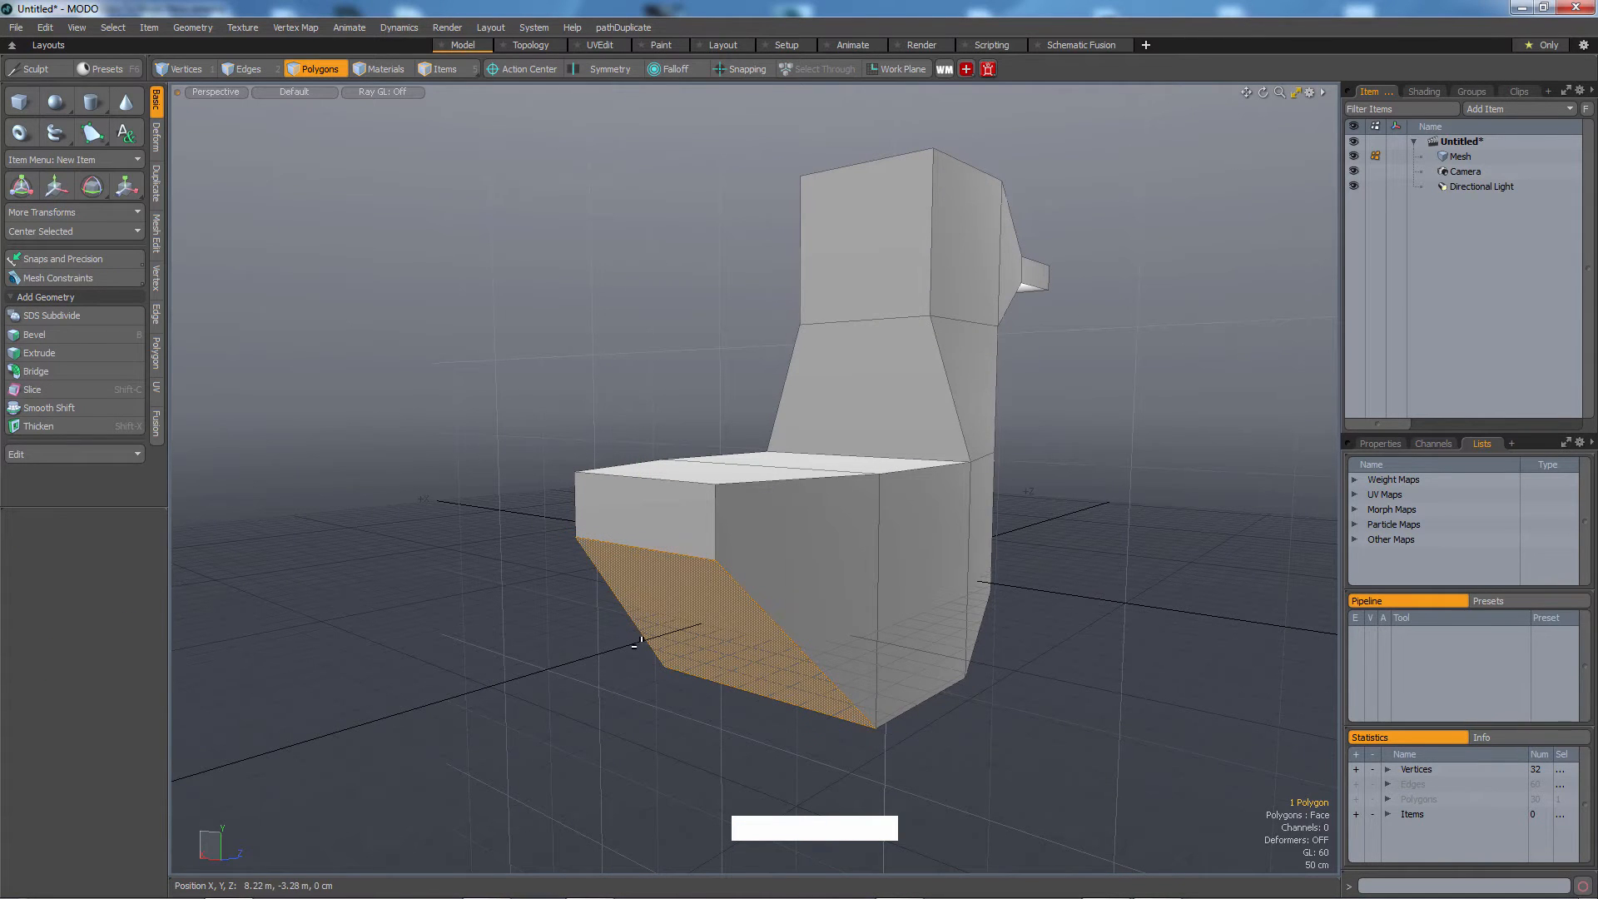
left_click(630, 526)
left_click_drag(630, 526, 562, 643, "alt")
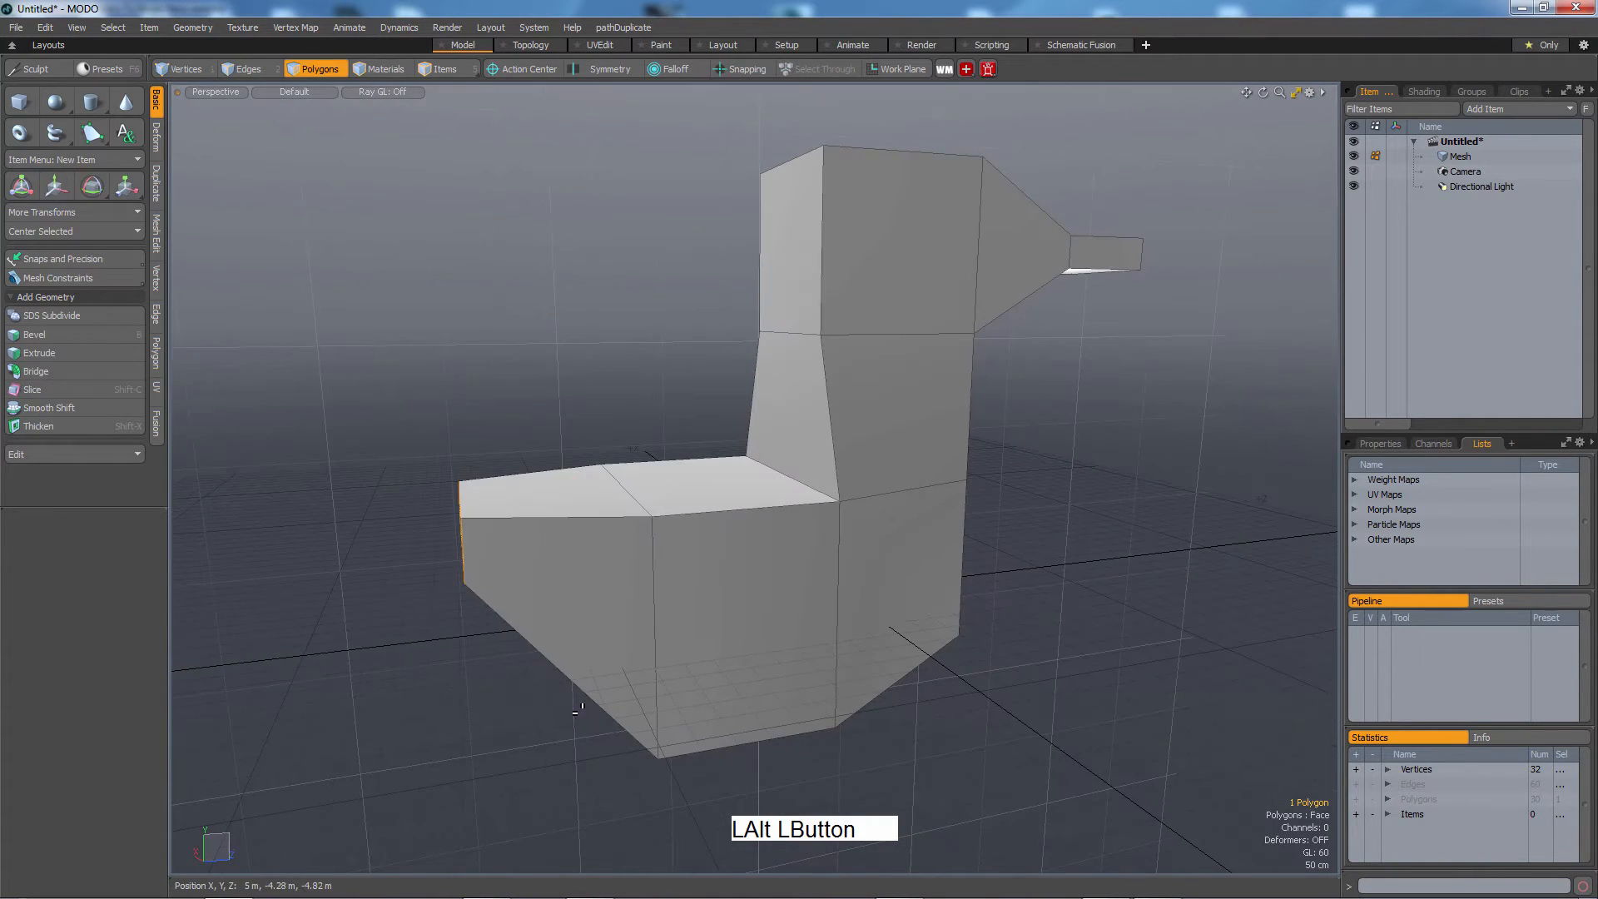
key("w")
left_click_drag(548, 523, 470, 525)
left_click_drag(527, 587, 659, 552, "alt")
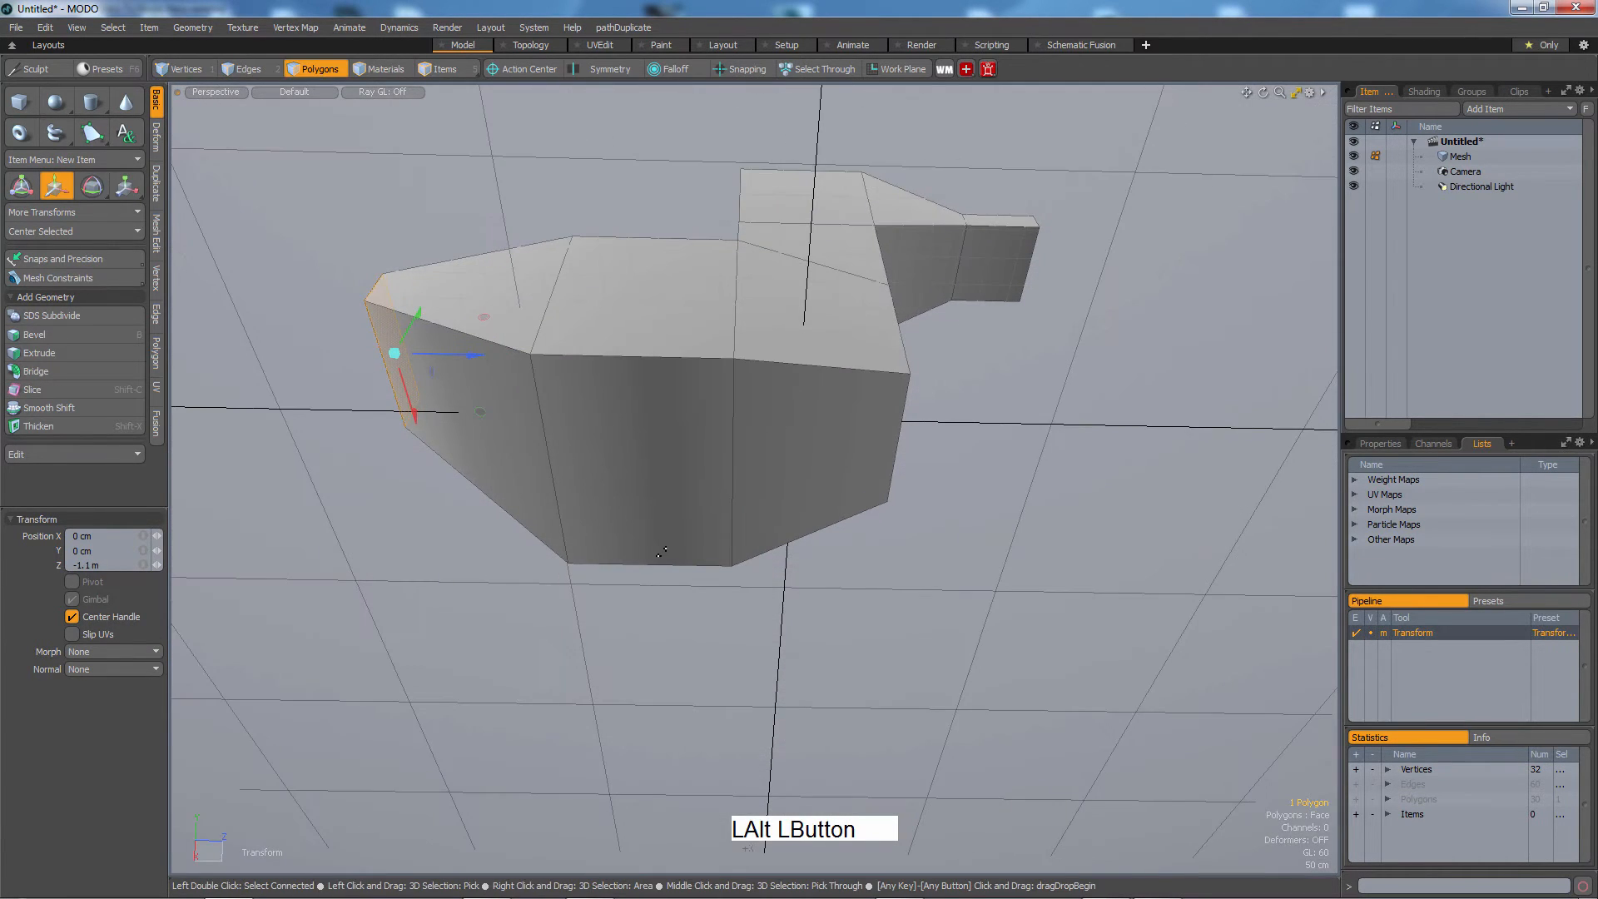
left_click_drag(795, 531, 784, 635, "alt")
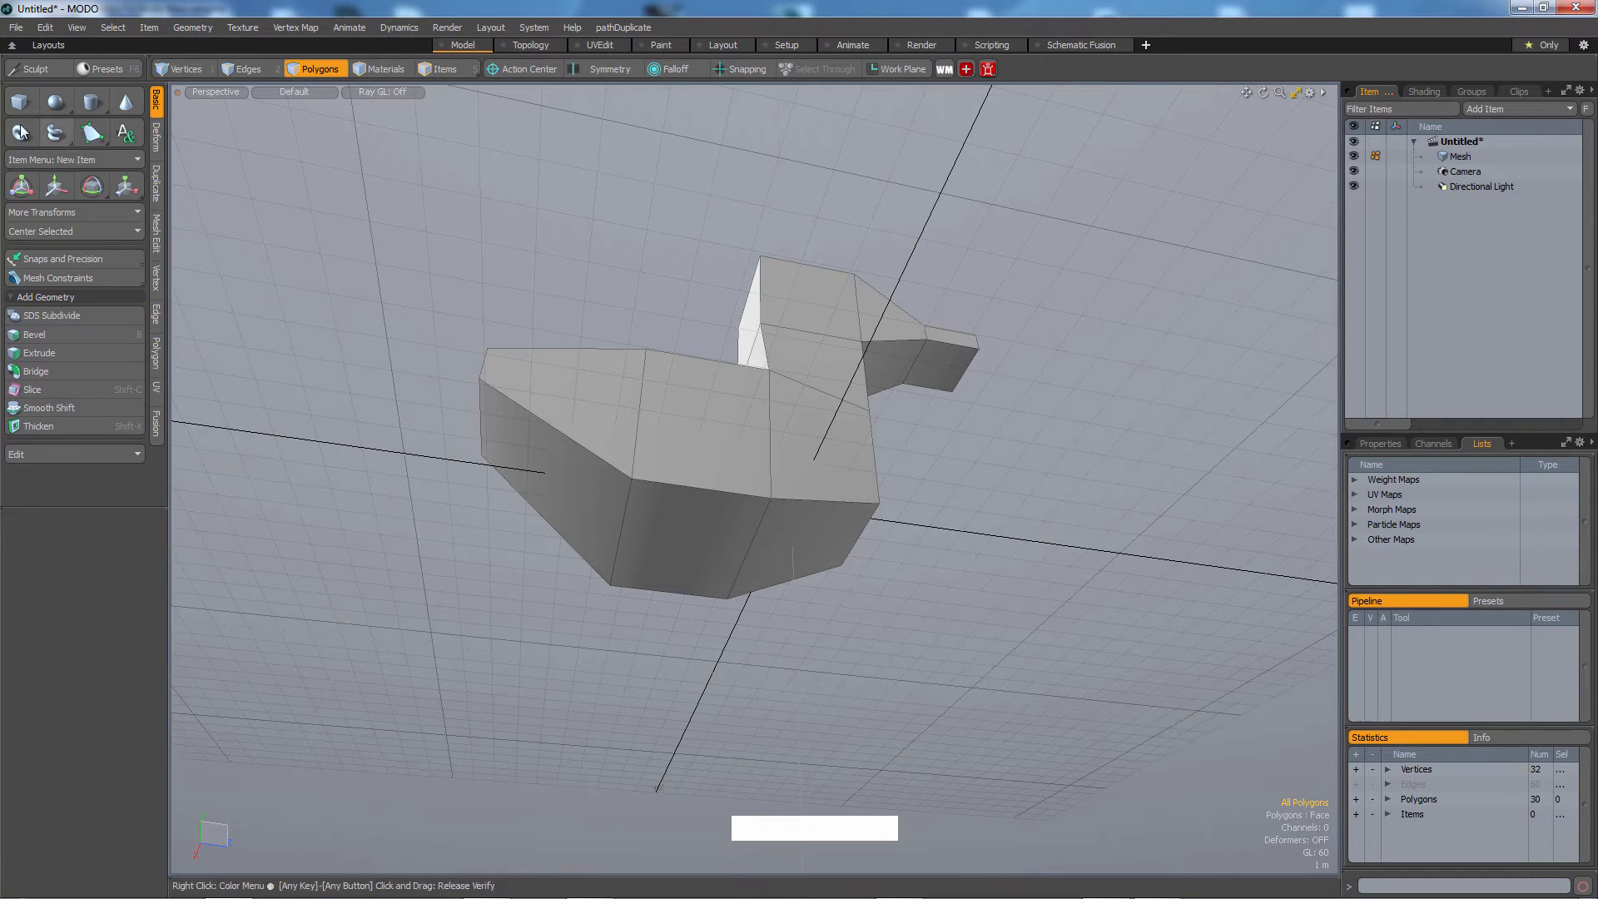
Create a 70 cm cube with the Cube primitive tool beside the body.
left_click(20, 102)
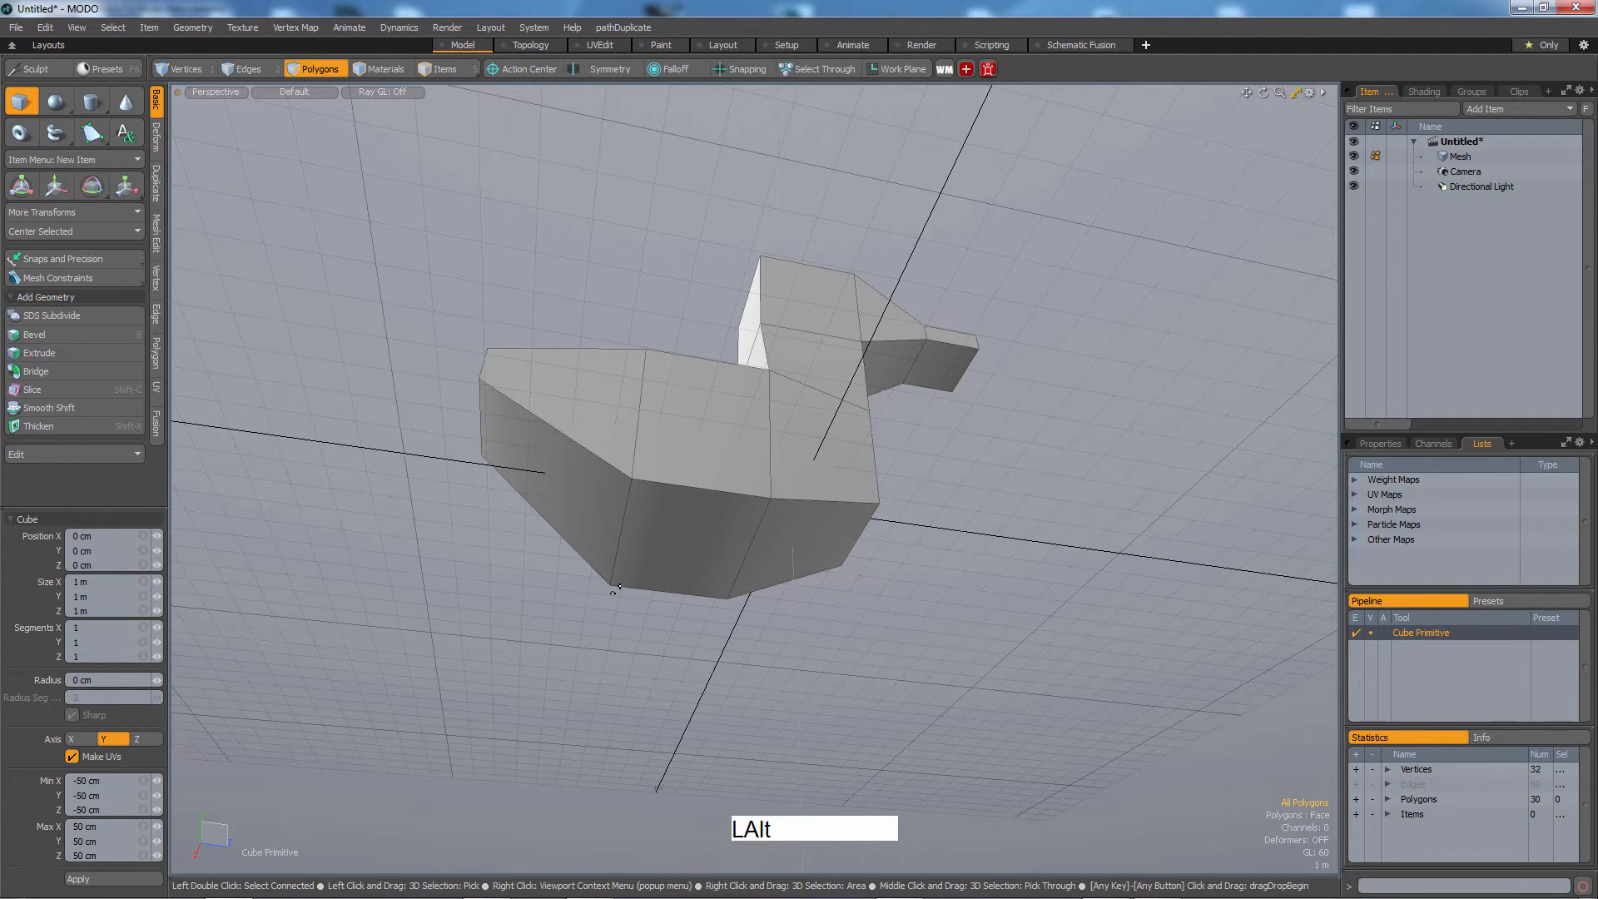
left_click_drag(625, 530, 832, 507, "alt")
middle_click_drag(832, 507, 710, 499, "alt")
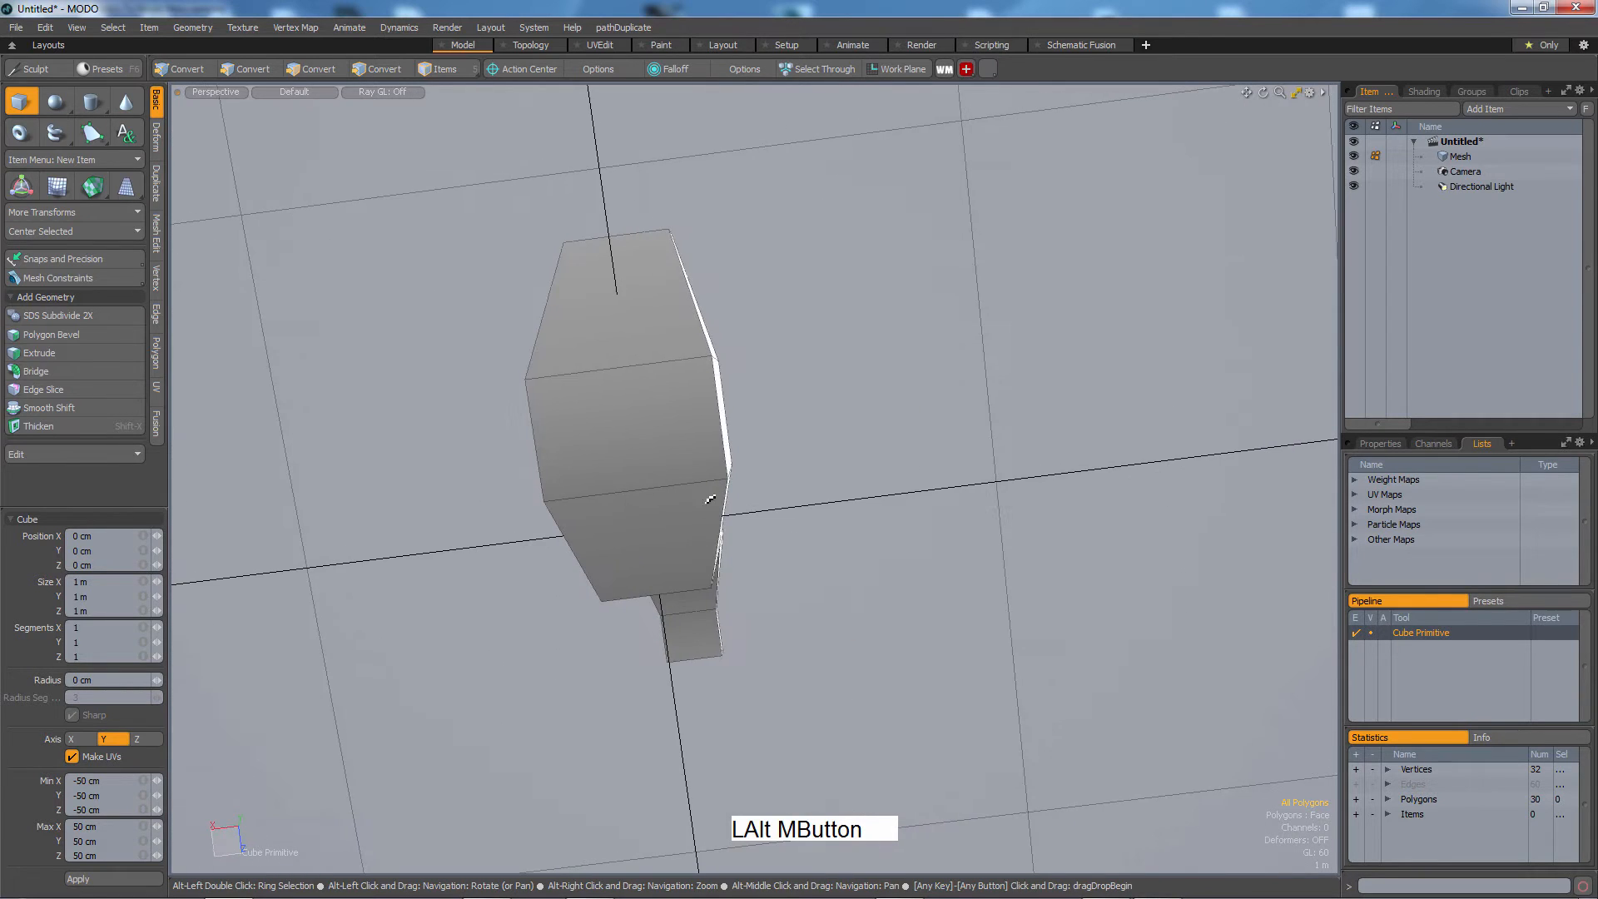
left_click_drag(710, 500, 746, 487, "alt")
middle_click_drag(747, 486, 791, 513, "alt")
left_click_drag(791, 513, 815, 491, "alt")
key("ctrl")
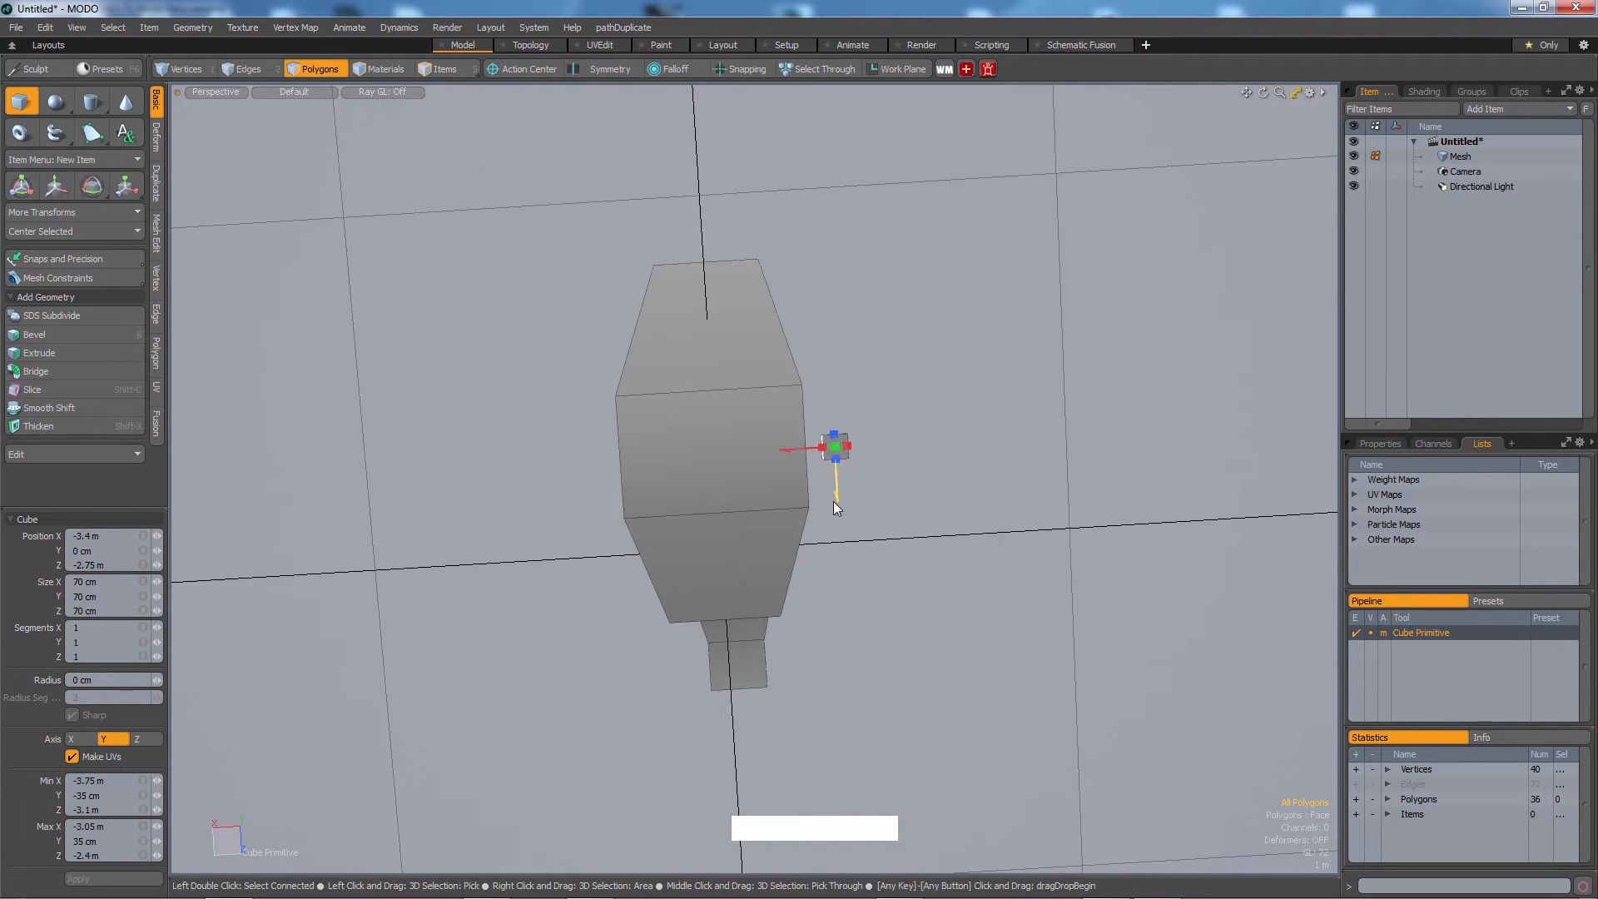
left_click_drag(835, 457, 913, 637, "alt")
Move the new cube underneath the body.
key("3")
key("w")
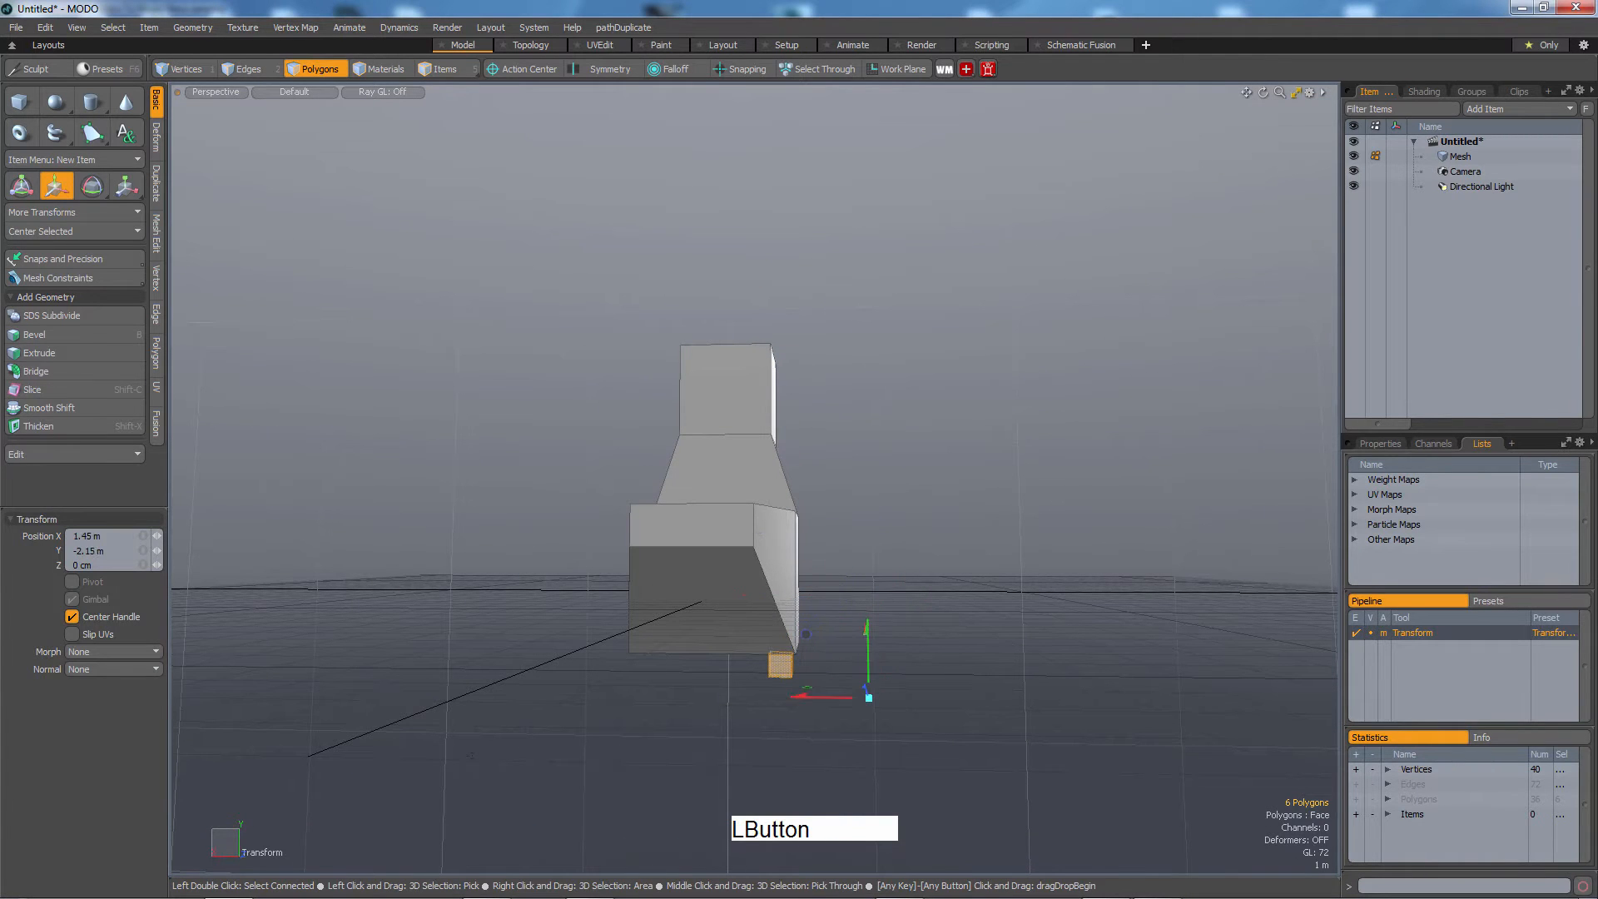
left_click_drag(906, 659, 898, 610, "alt")
left_click(921, 646)
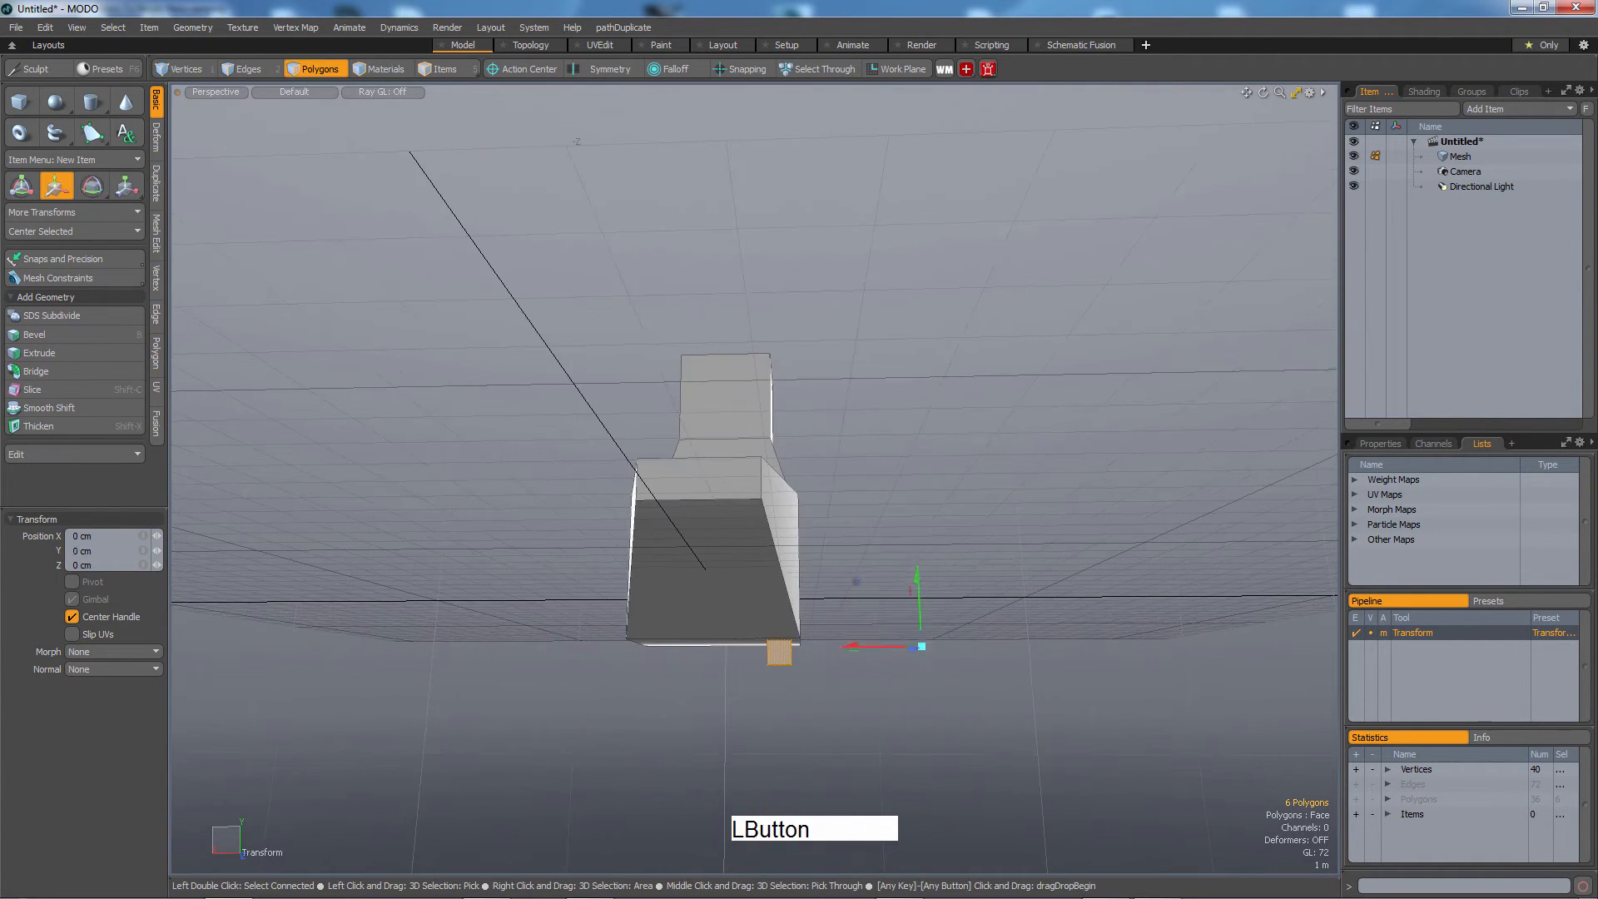
left_click_drag(778, 653, 788, 632, "alt")
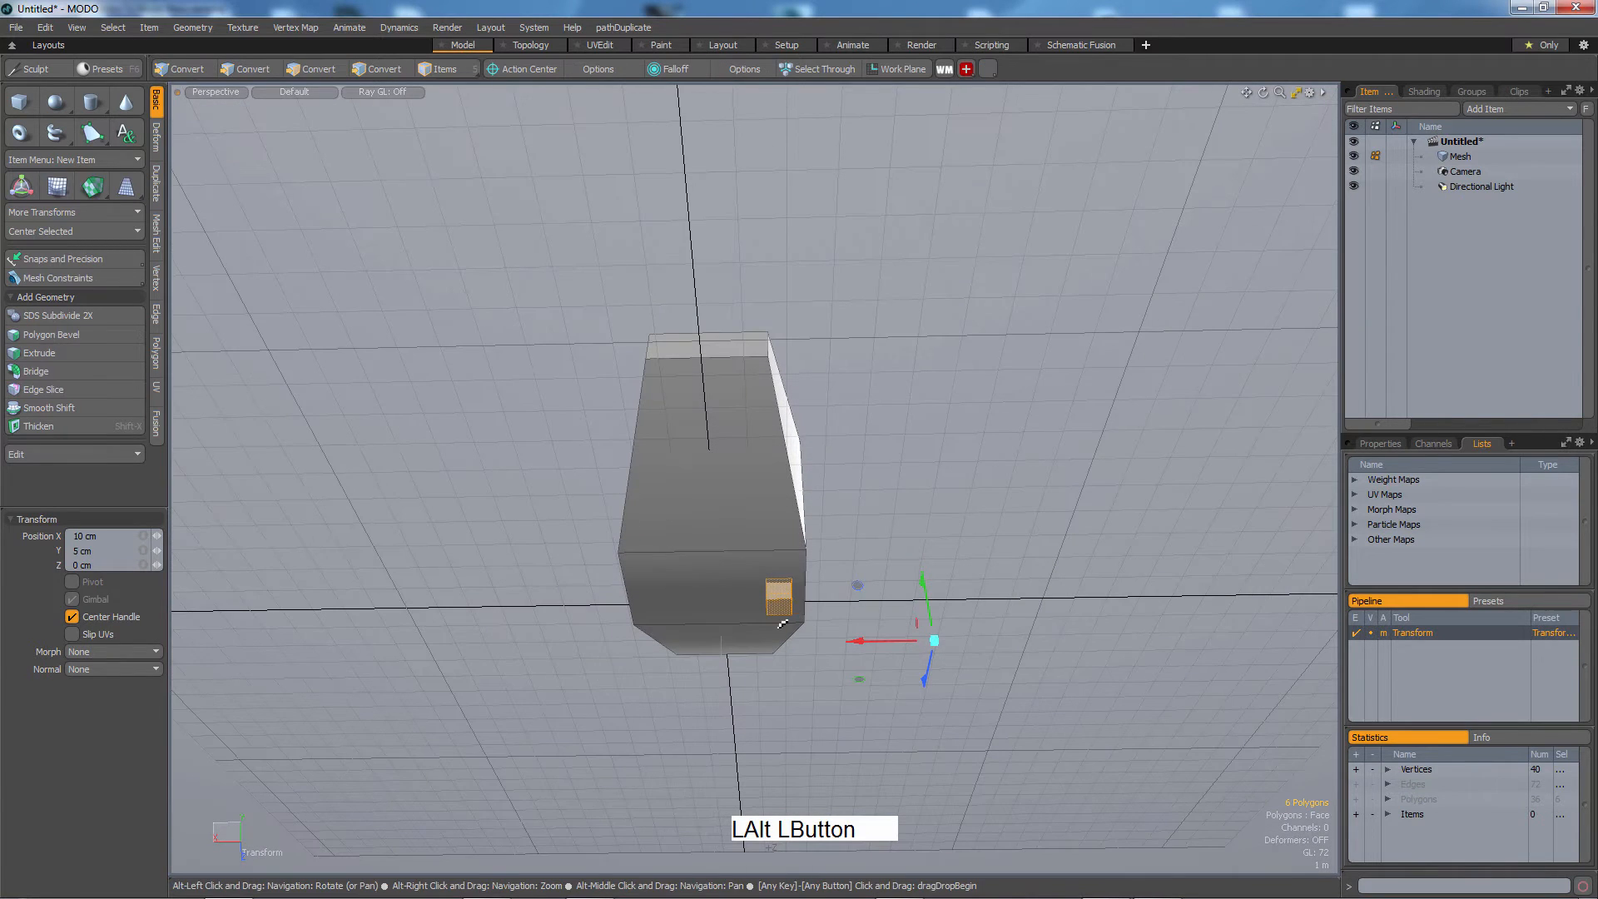
Select the small cube's bottom face and move it down to stretch it into a leg.
key("3")
left_click(785, 662)
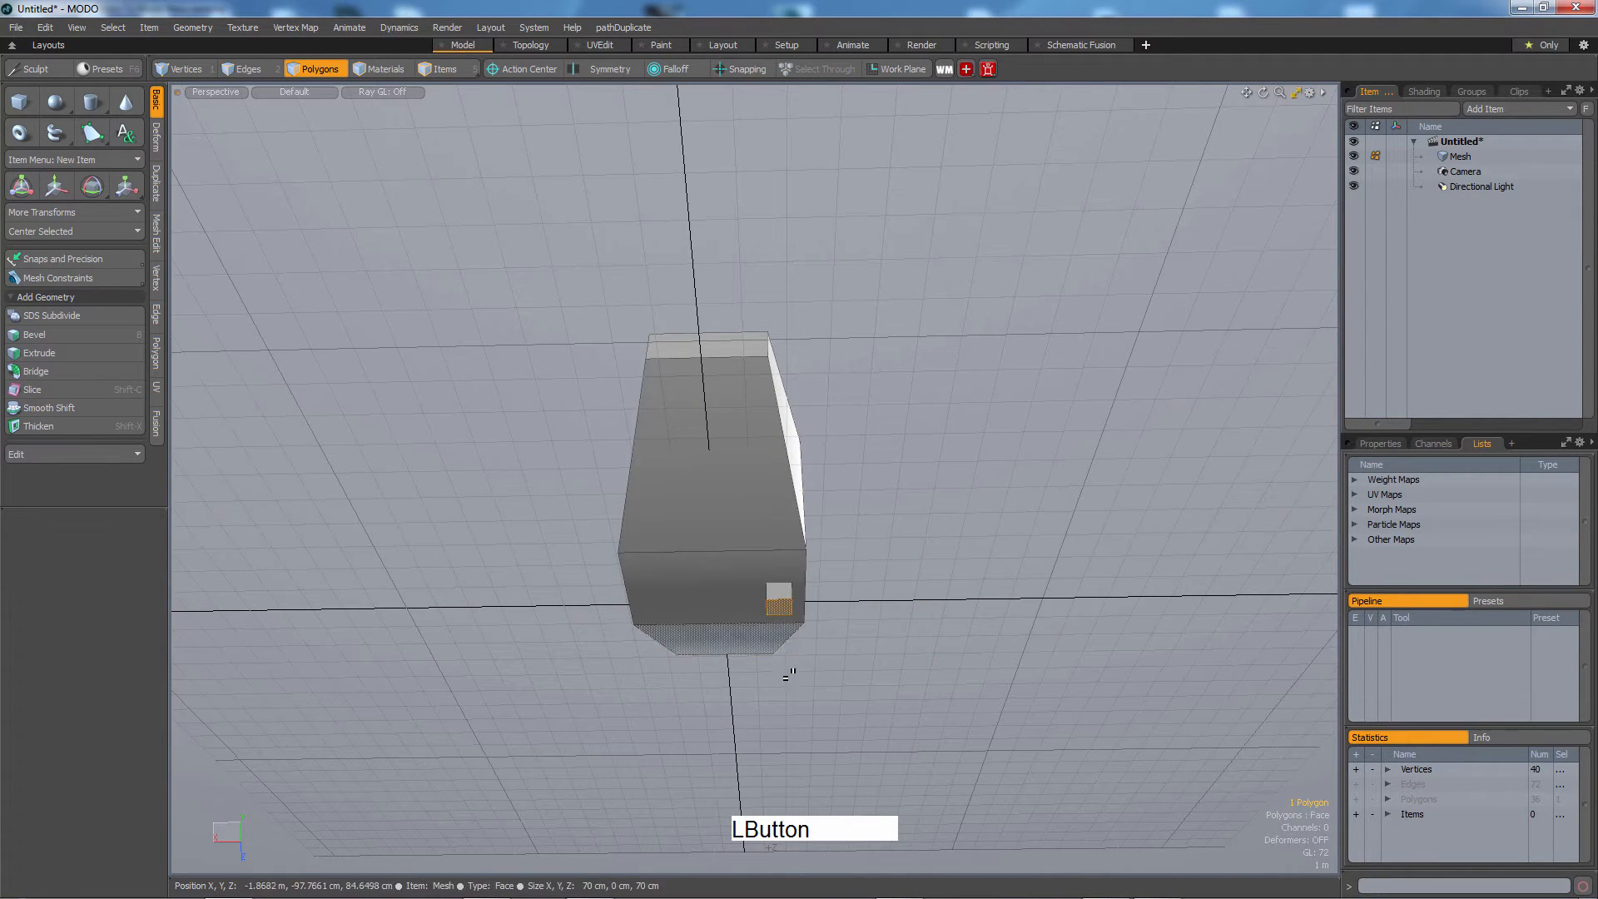
left_click(779, 608)
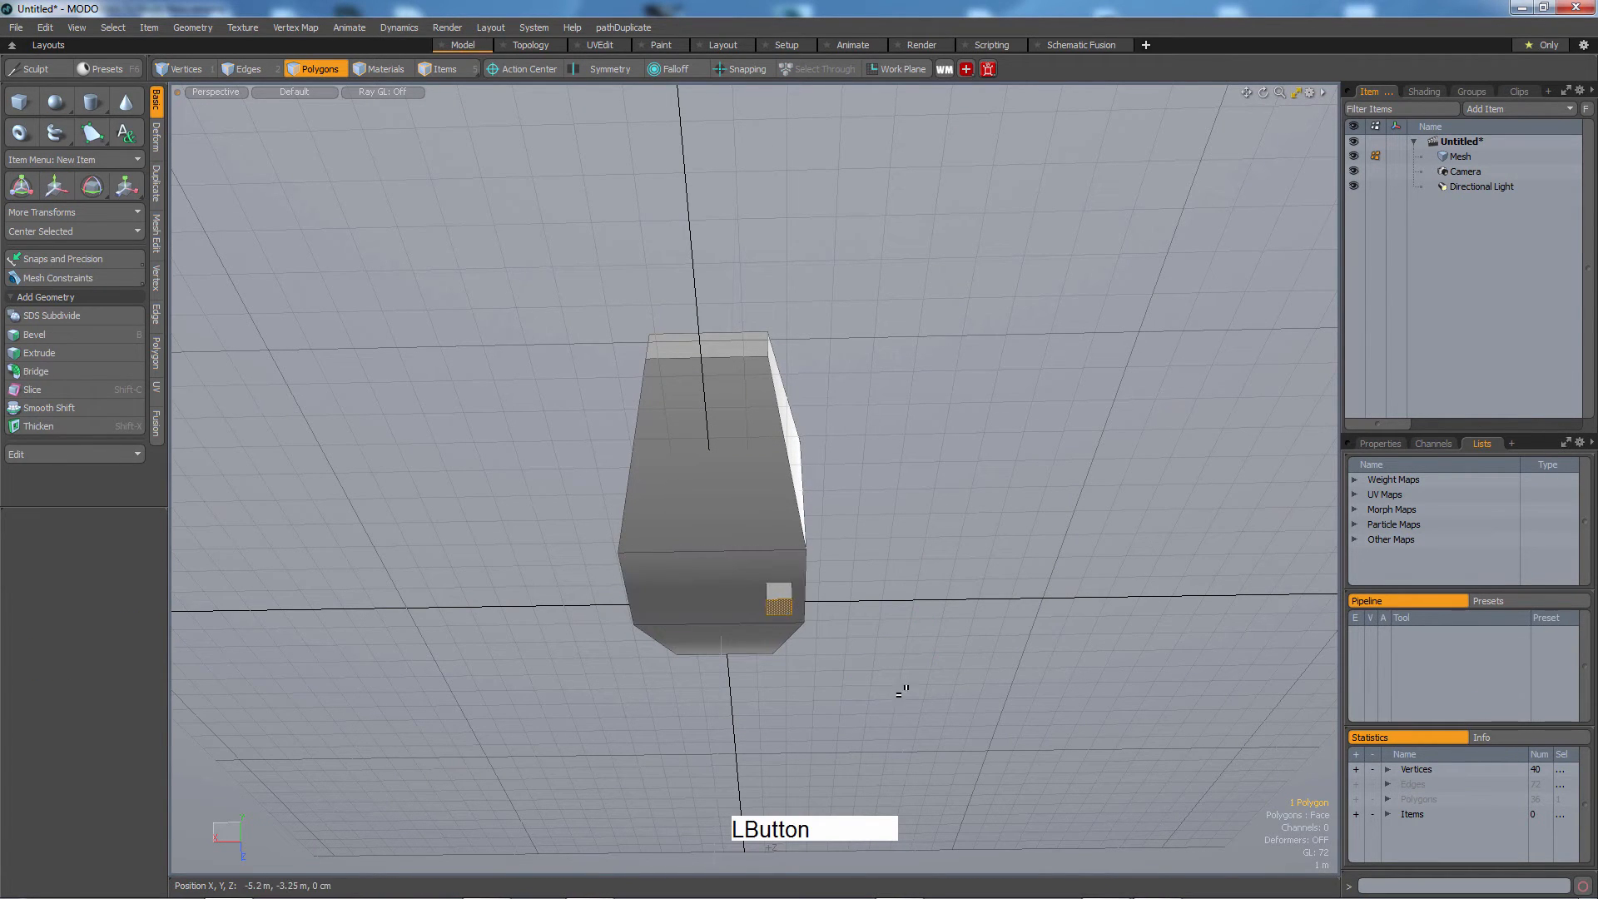
key("w")
left_click_drag(780, 556, 672, 740)
Bevel the leg's bottom face with -1 m inset and 35 cm shift, then bevel again 26 cm to form a foot.
key("b")
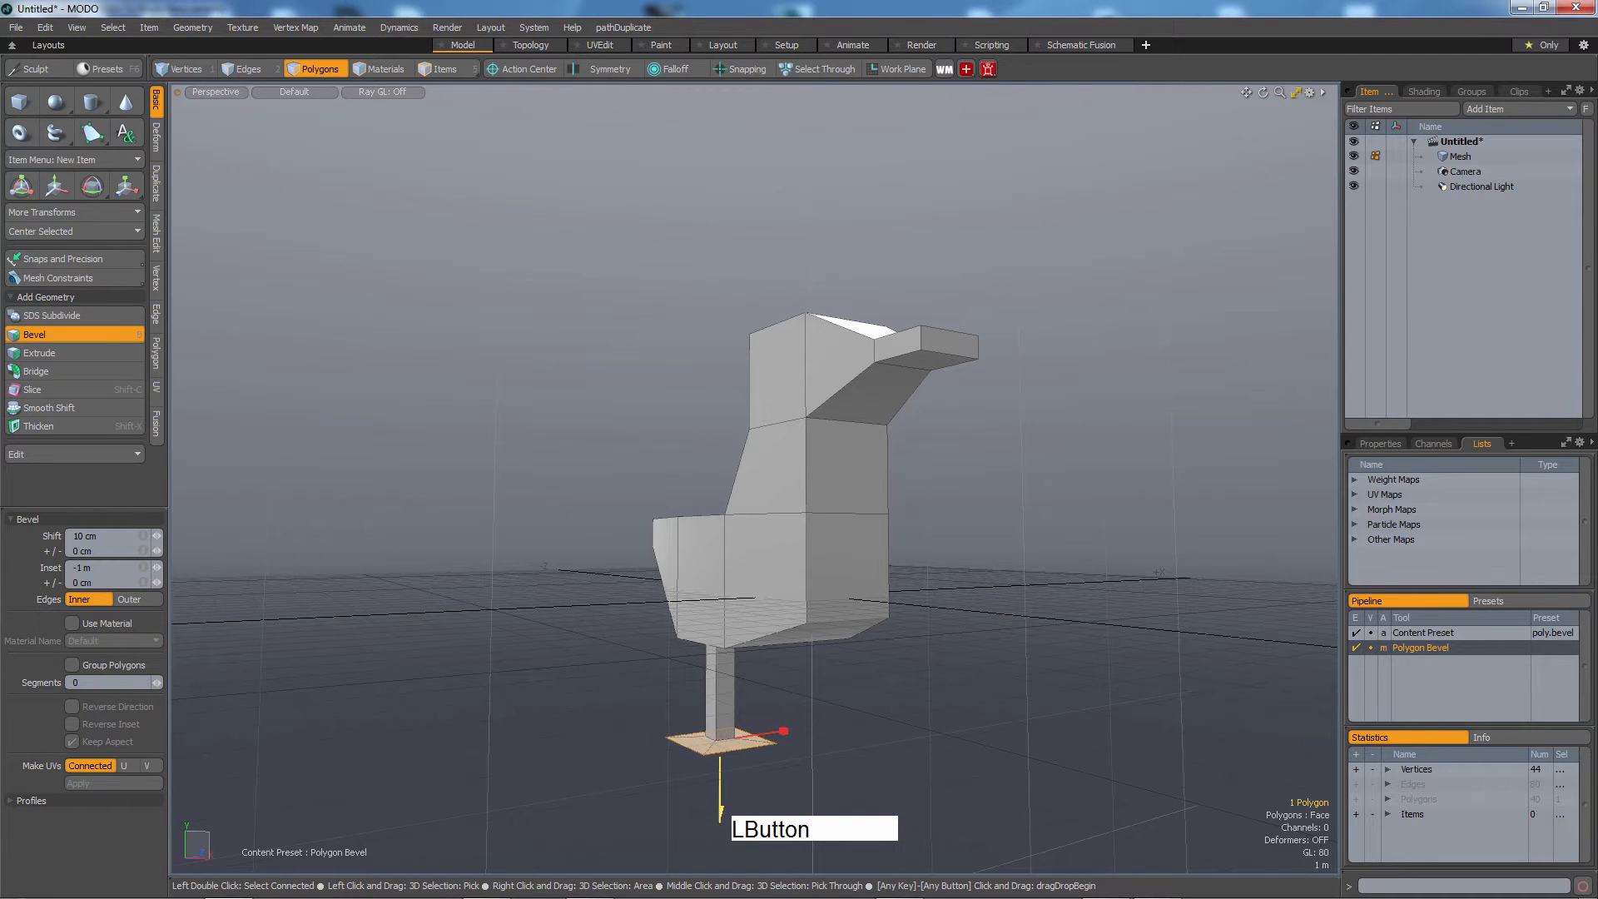
left_click_drag(720, 820, 721, 824)
right_click_drag(737, 774, 799, 752, "alt")
middle_click_drag(799, 753, 856, 617, "alt")
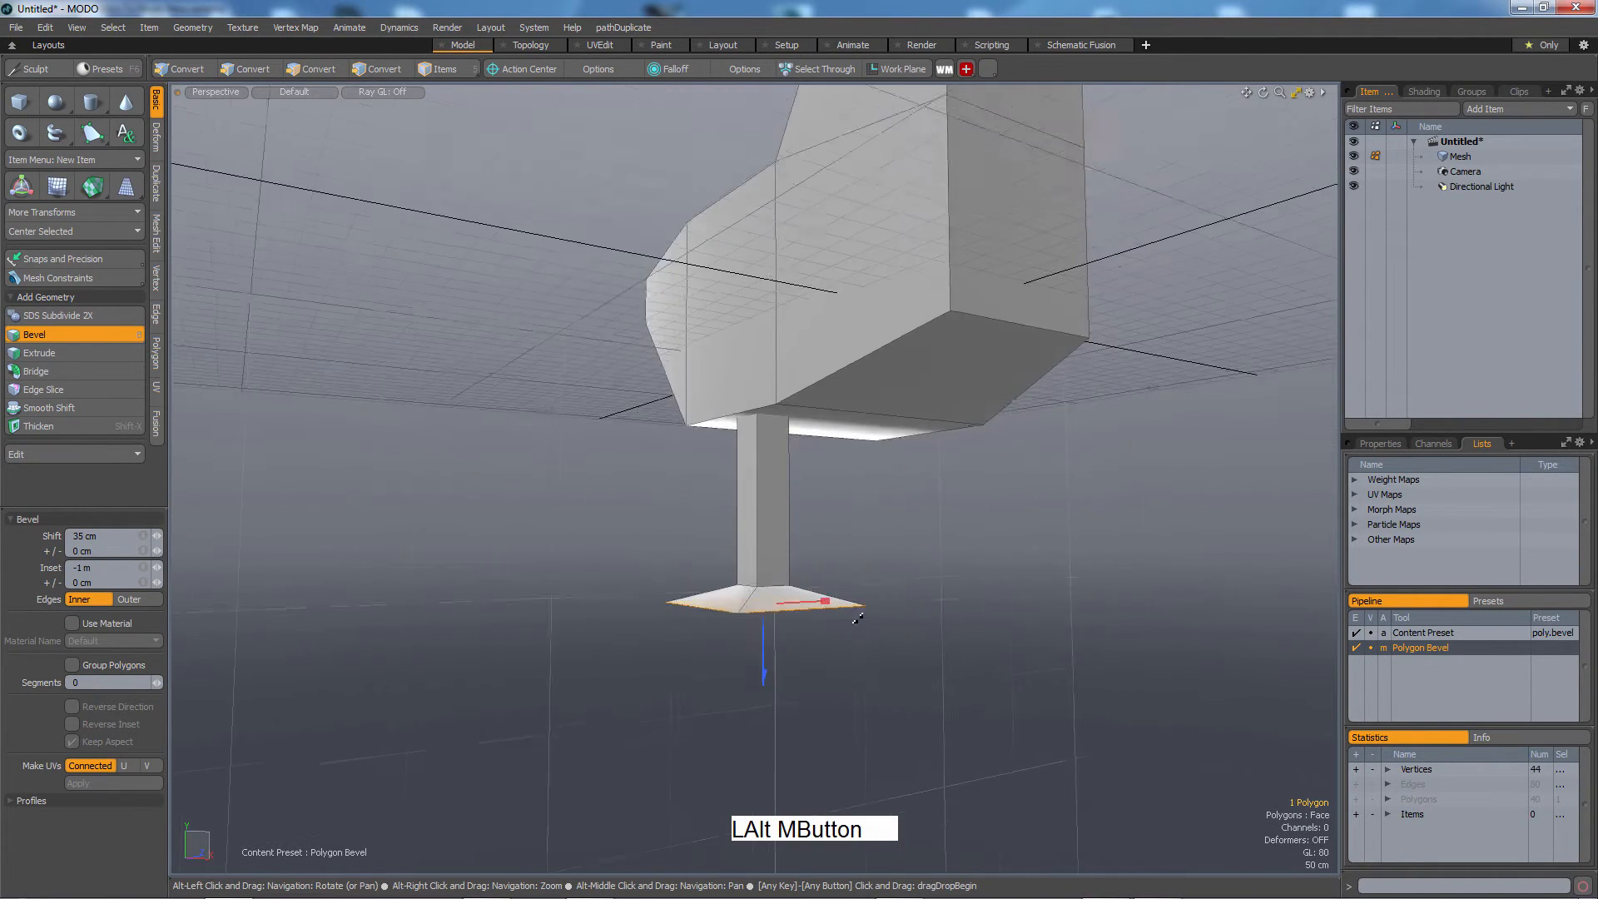
left_click_drag(856, 617, 868, 636, "alt")
key("b")
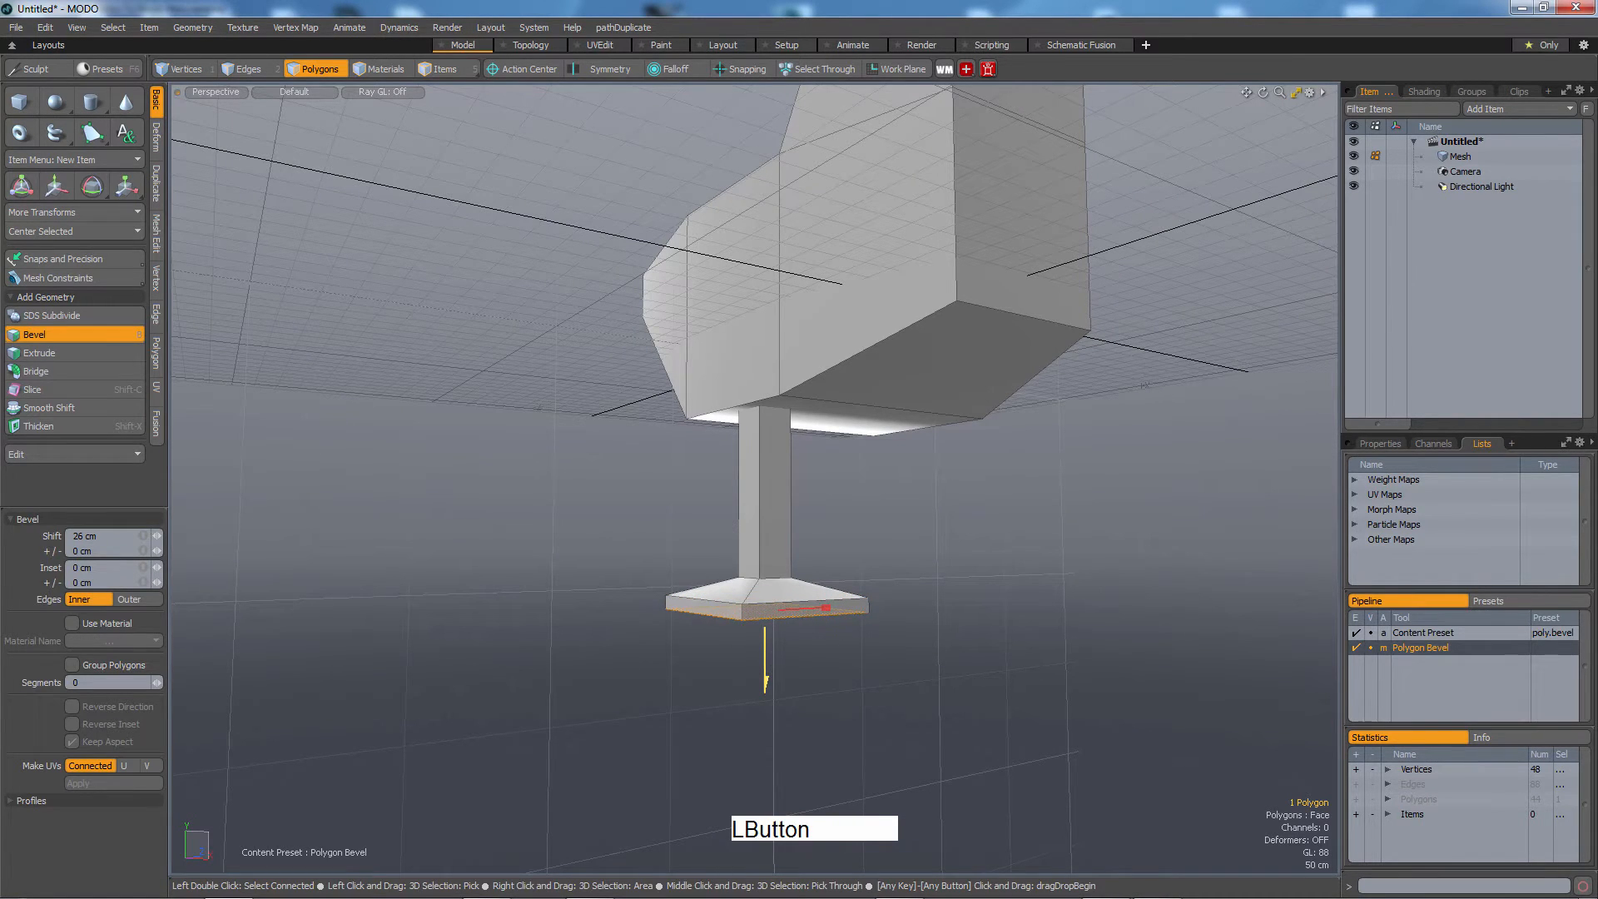
key("Escape")
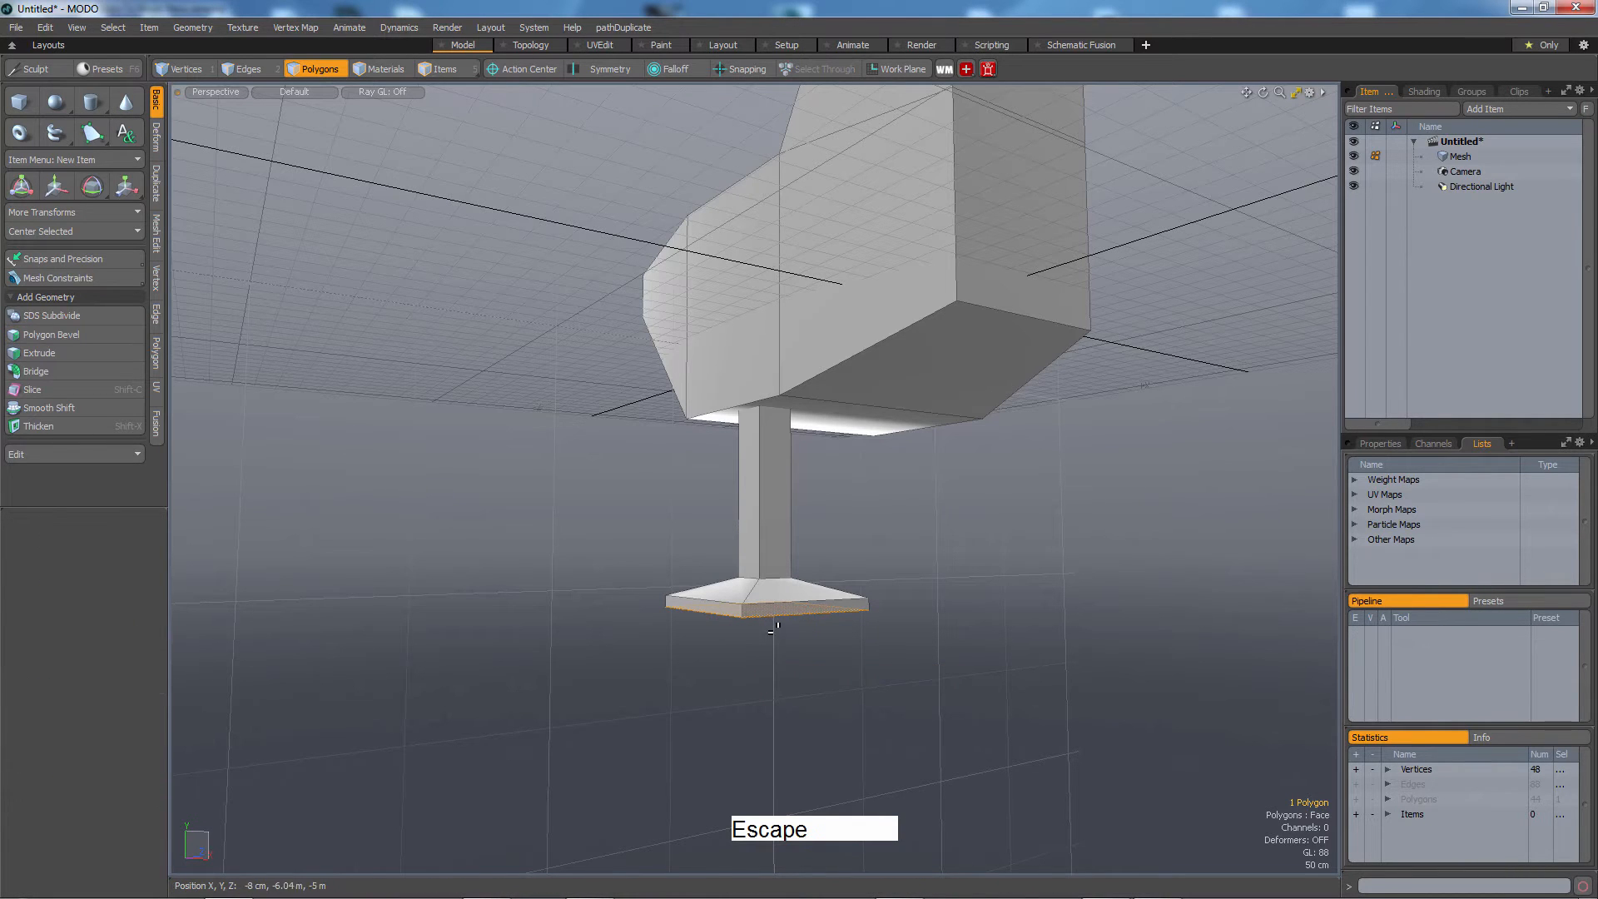
Select the foot's front face and move it forward to lengthen the foot.
left_click_drag(803, 671, 830, 689, "alt")
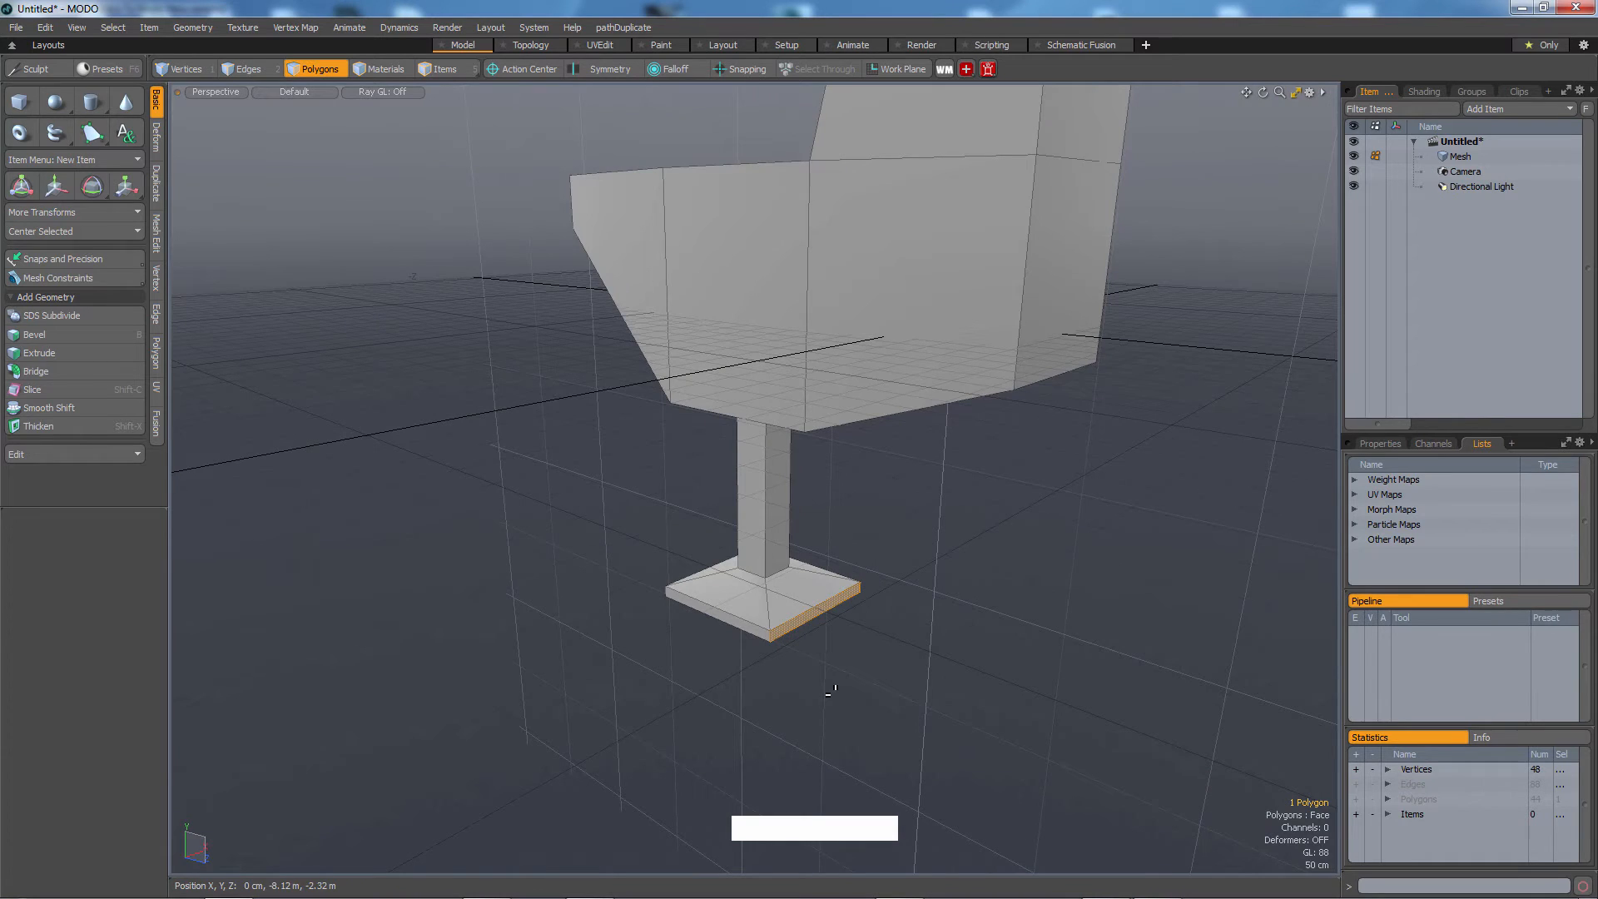
key("w")
left_click_drag(845, 629, 817, 681)
key("Escape")
Select the whole leg and foot and move it -18 cm along X.
double_click(775, 634)
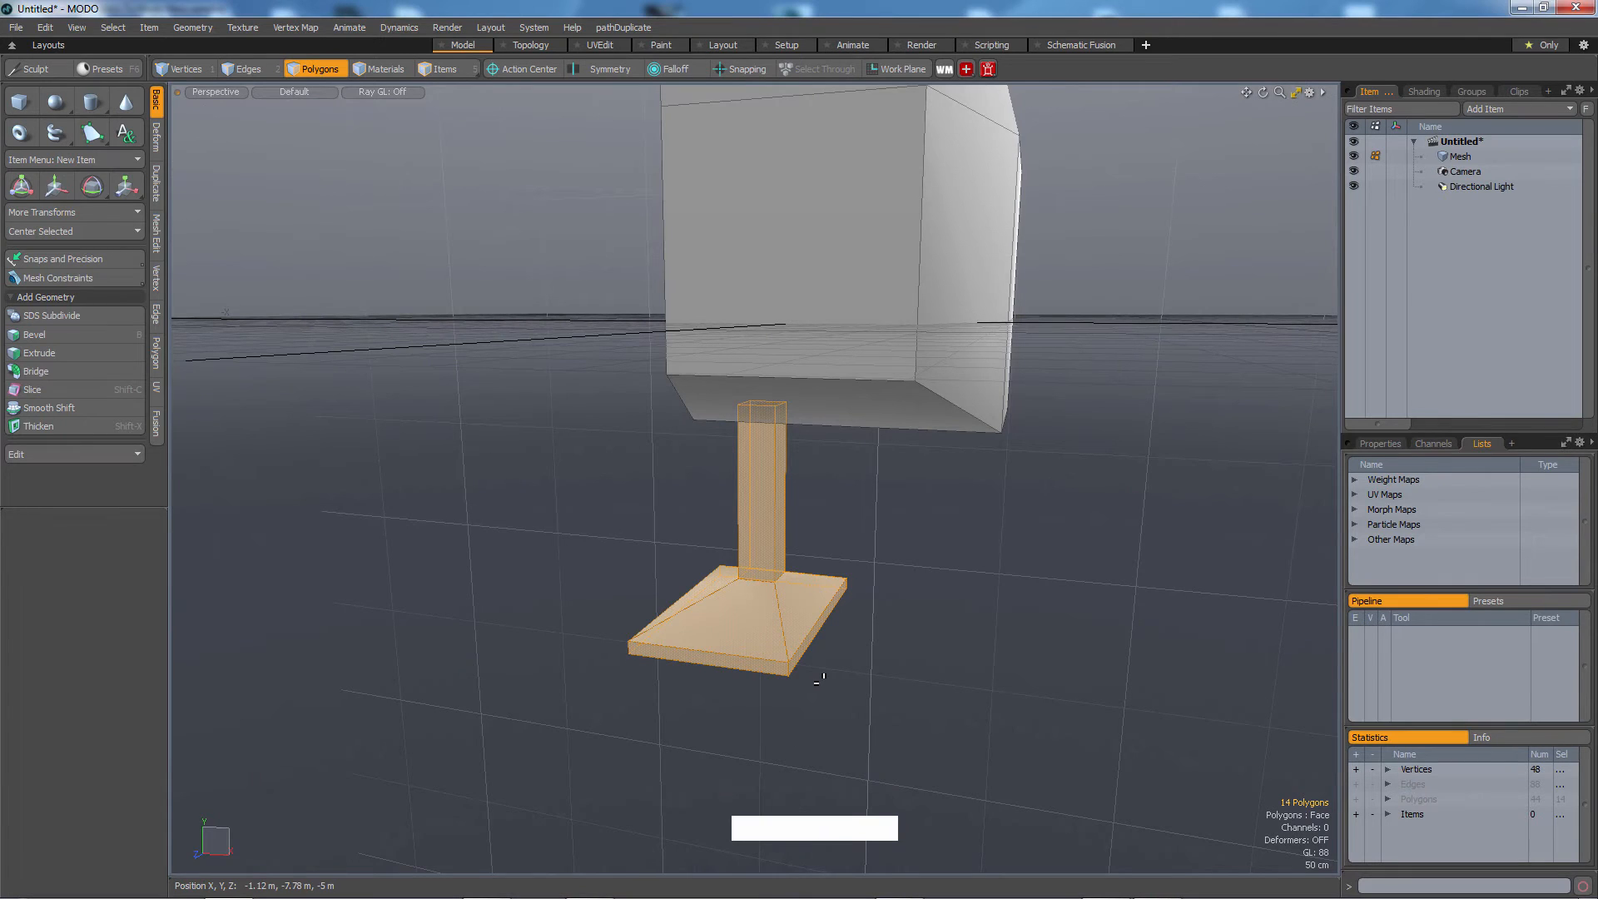
key("e")
left_click_drag(778, 539, 786, 474)
key("w")
left_click_drag(785, 474, 436, 285, "alt")
left_click_drag(774, 582, 699, 612, "alt")
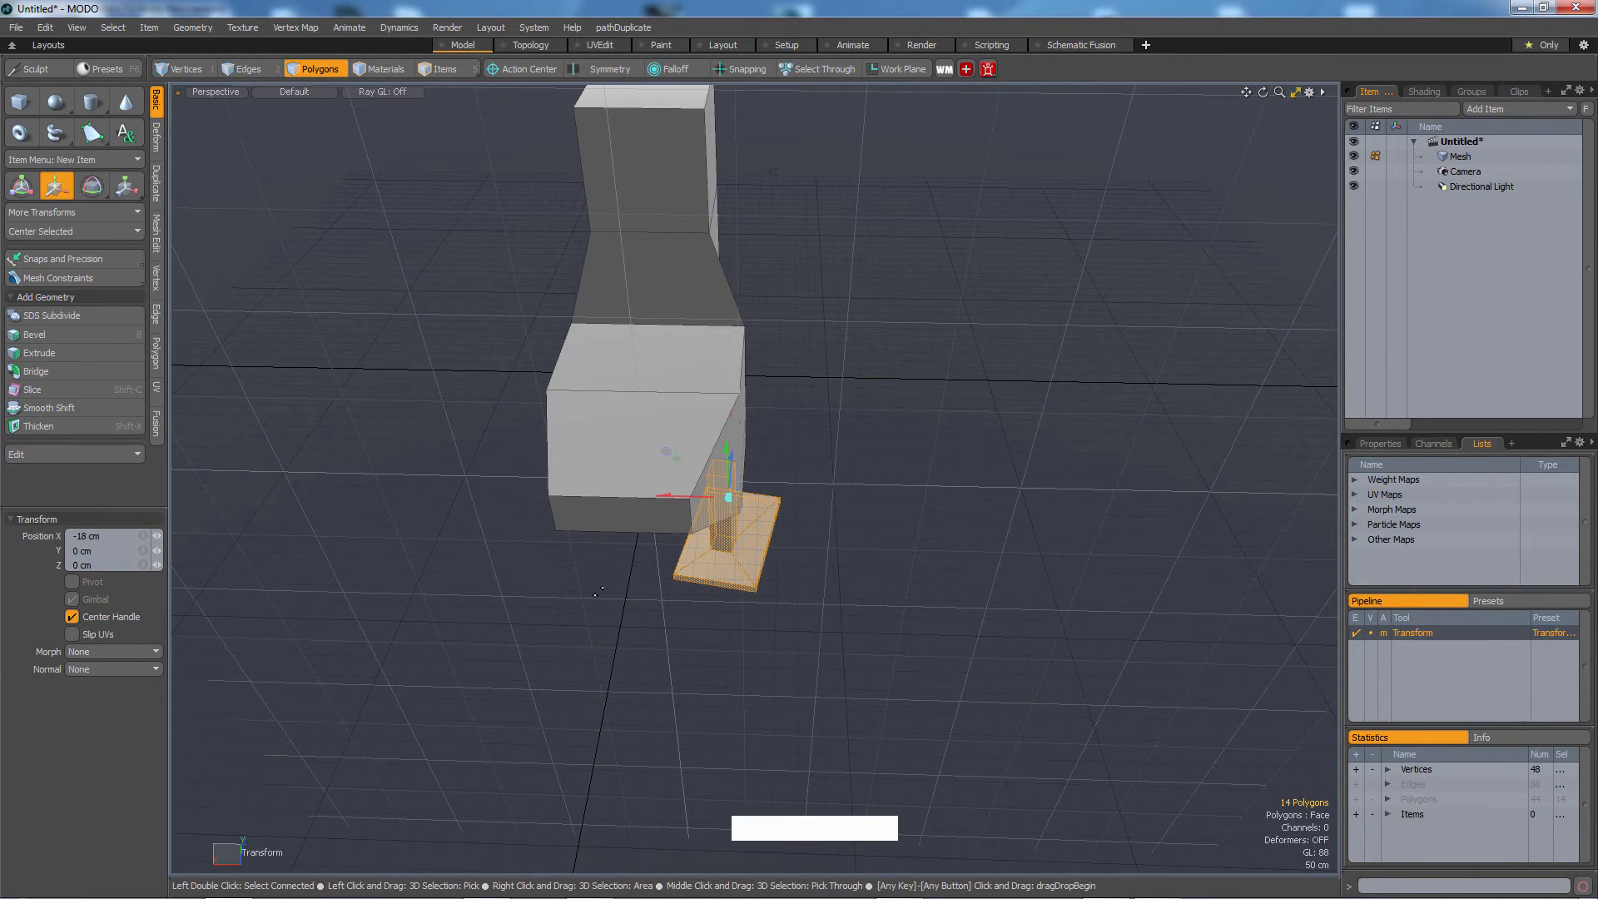
left_click_drag(598, 591, 731, 305, "alt")
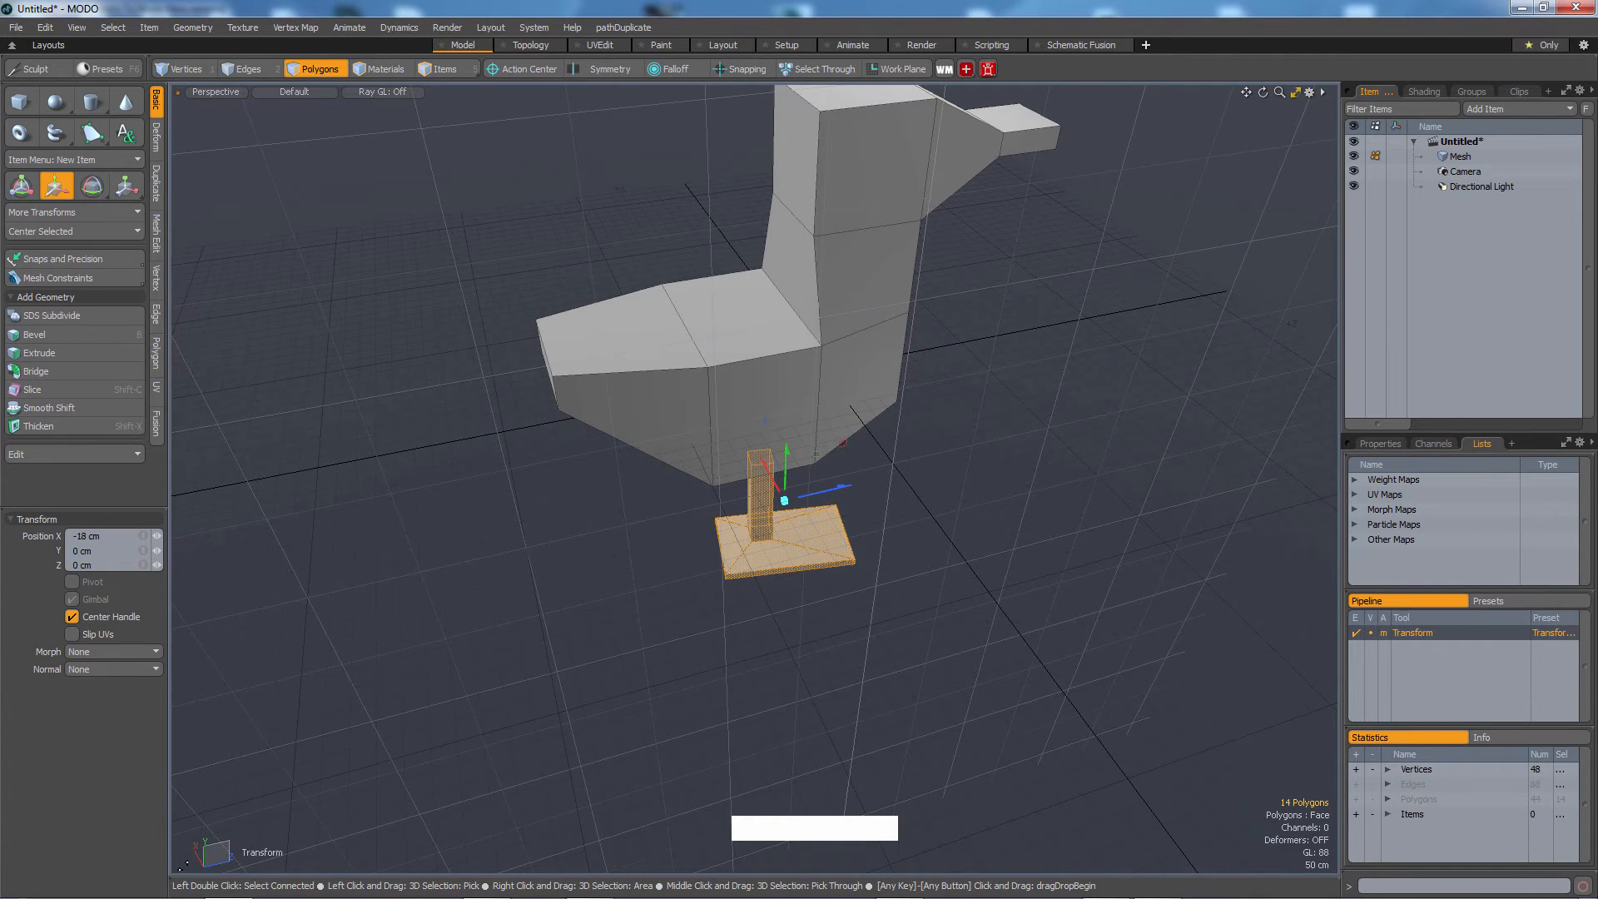
left_click_drag(596, 564, 839, 432, "alt")
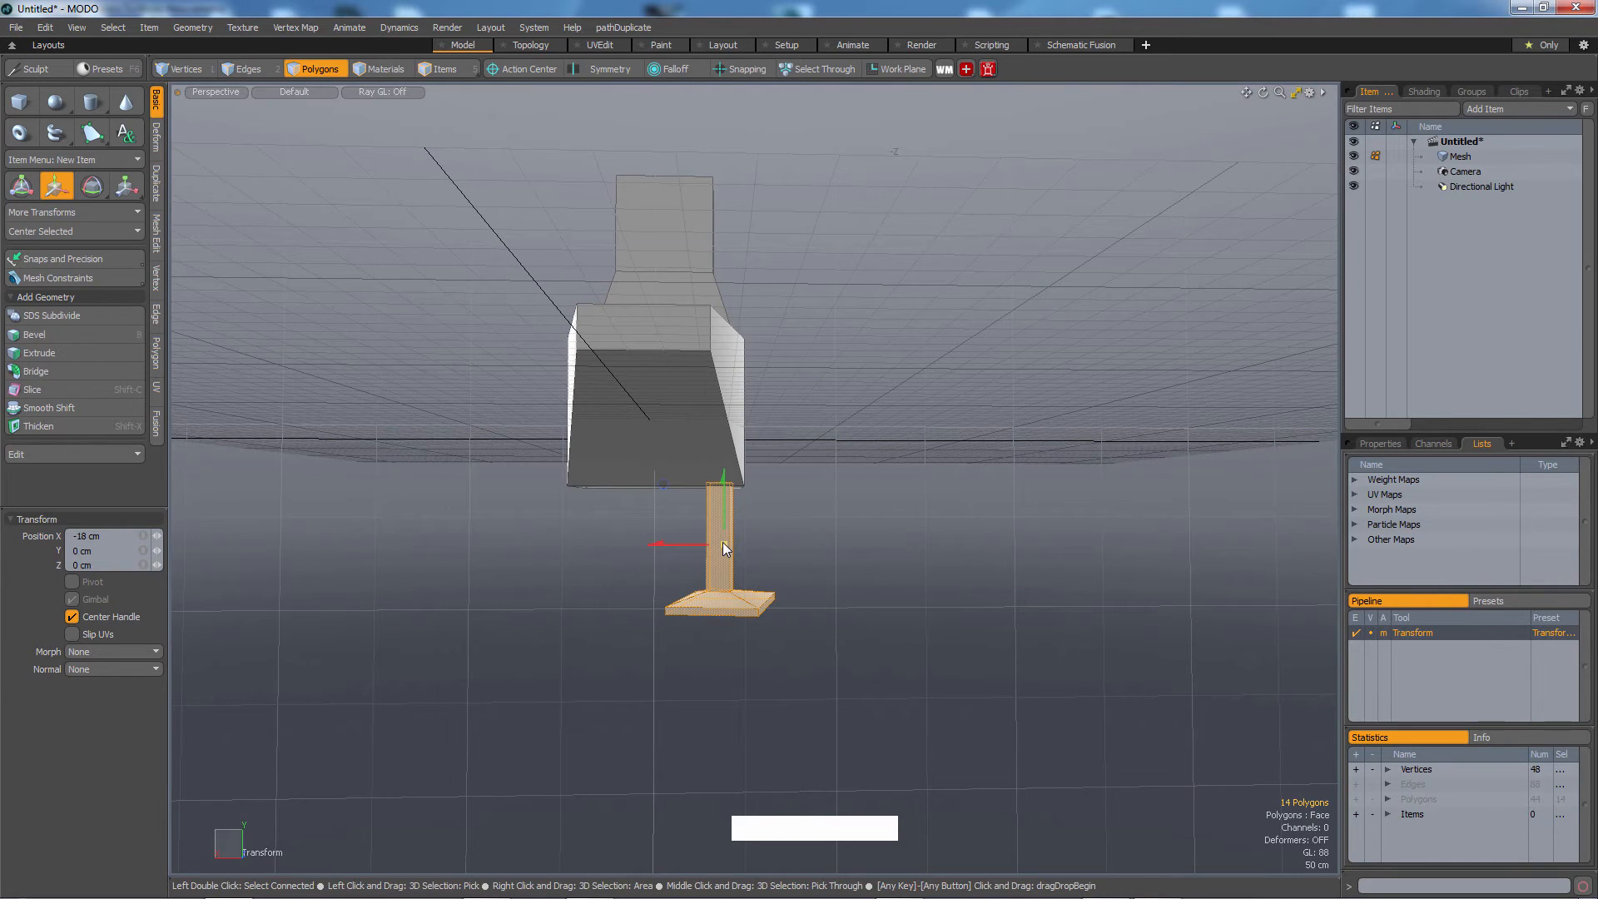
Mirror the selected leg and foot across X to create the second leg.
key("3")
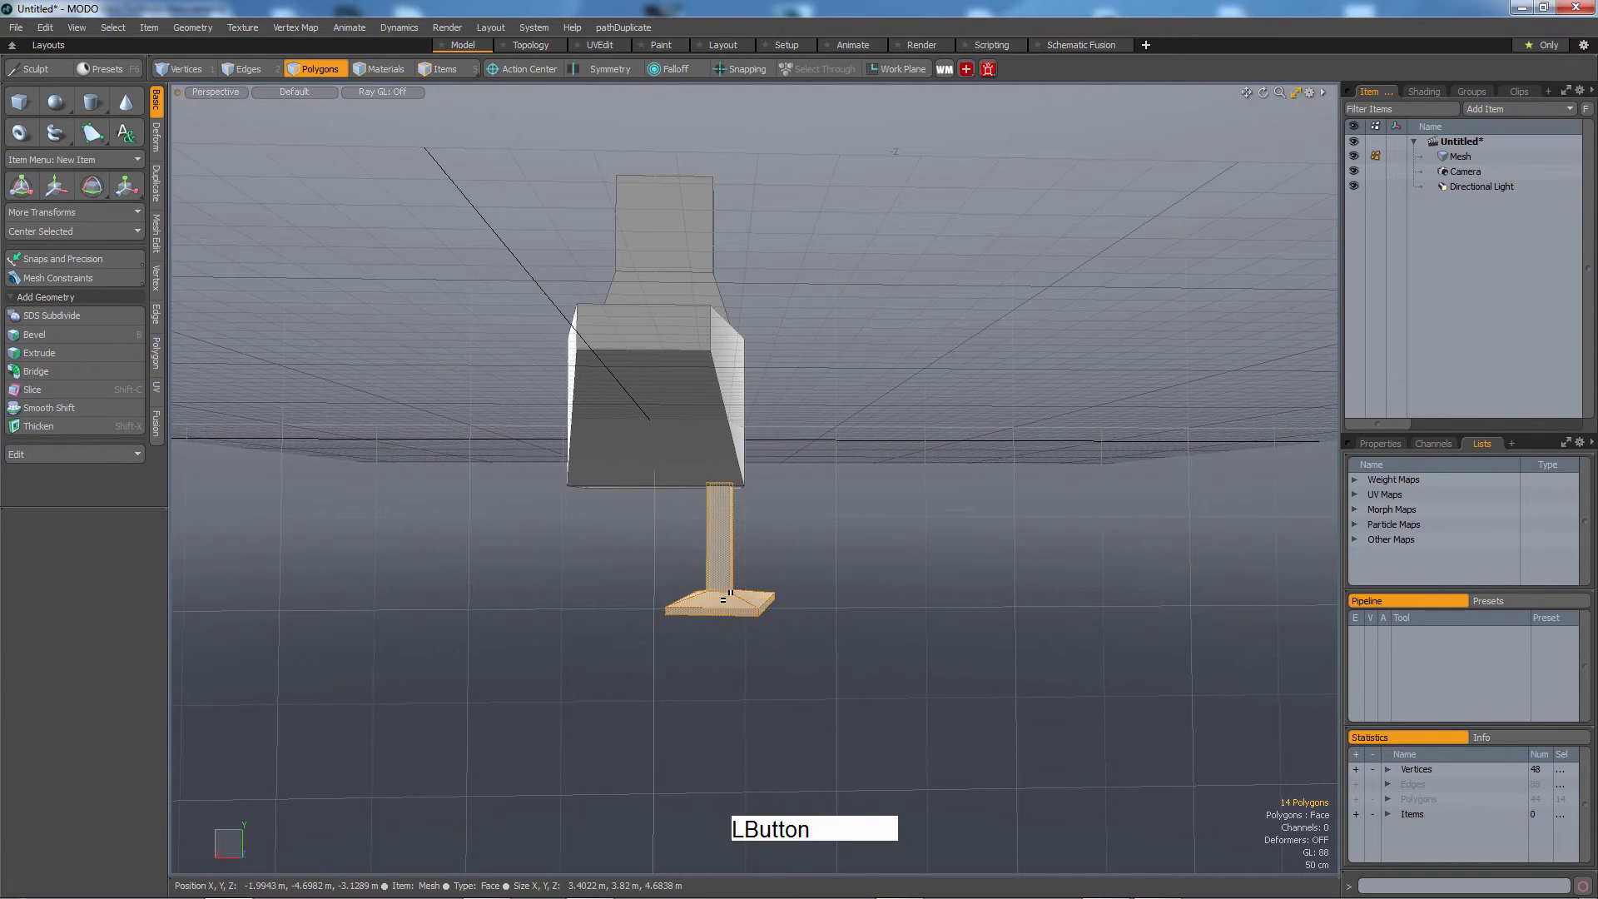
left_click_drag(776, 738, 813, 653, "alt")
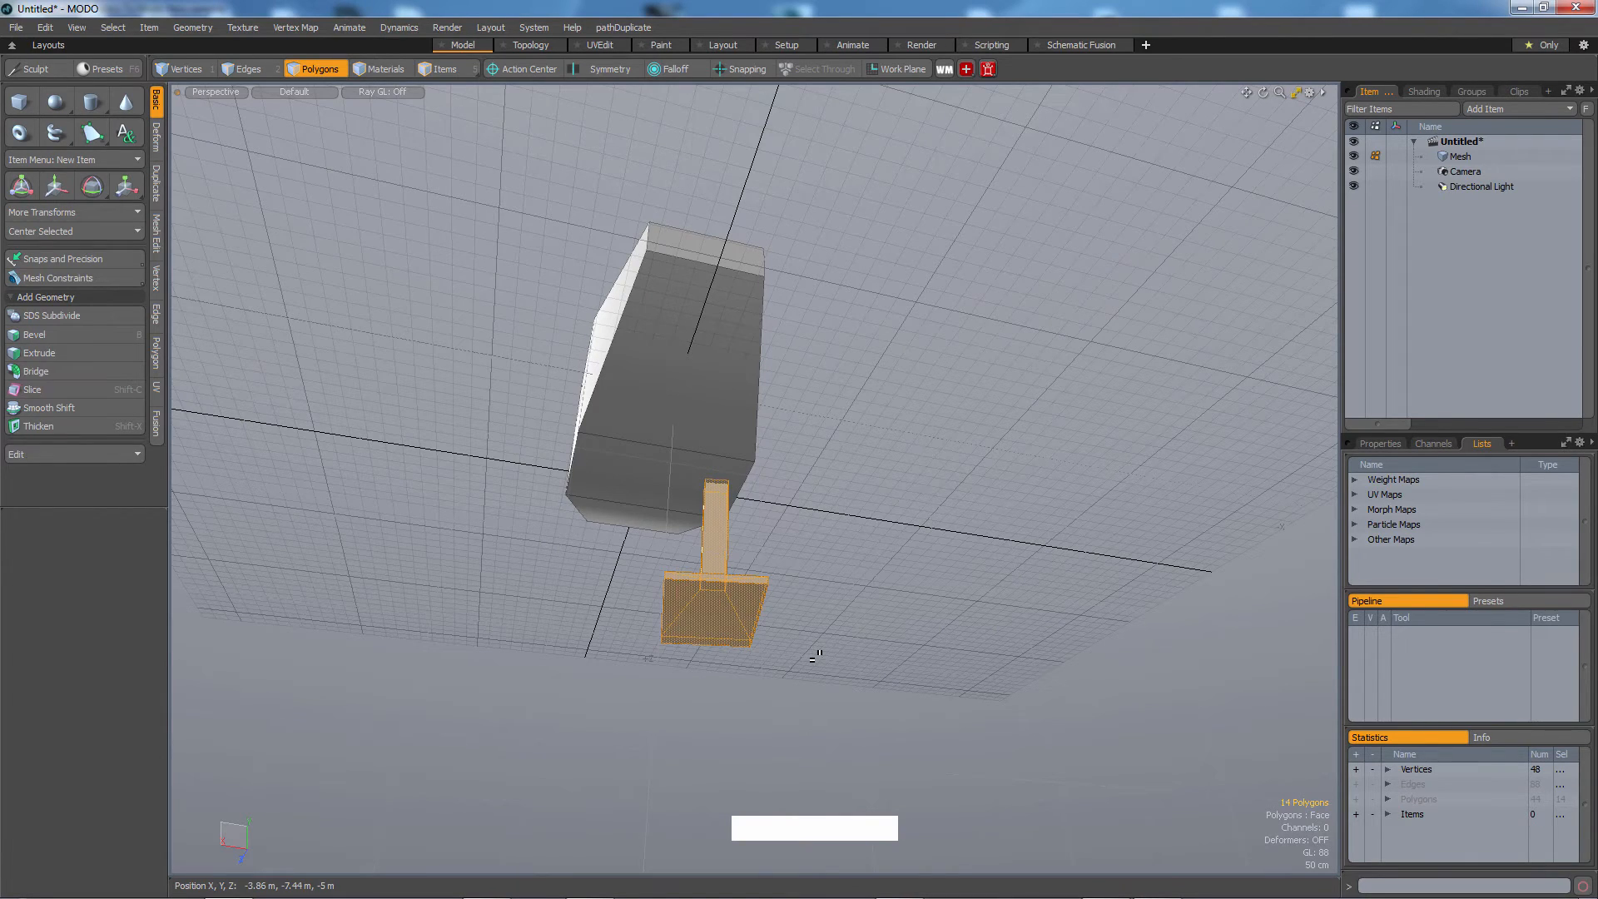
key("shift+v")
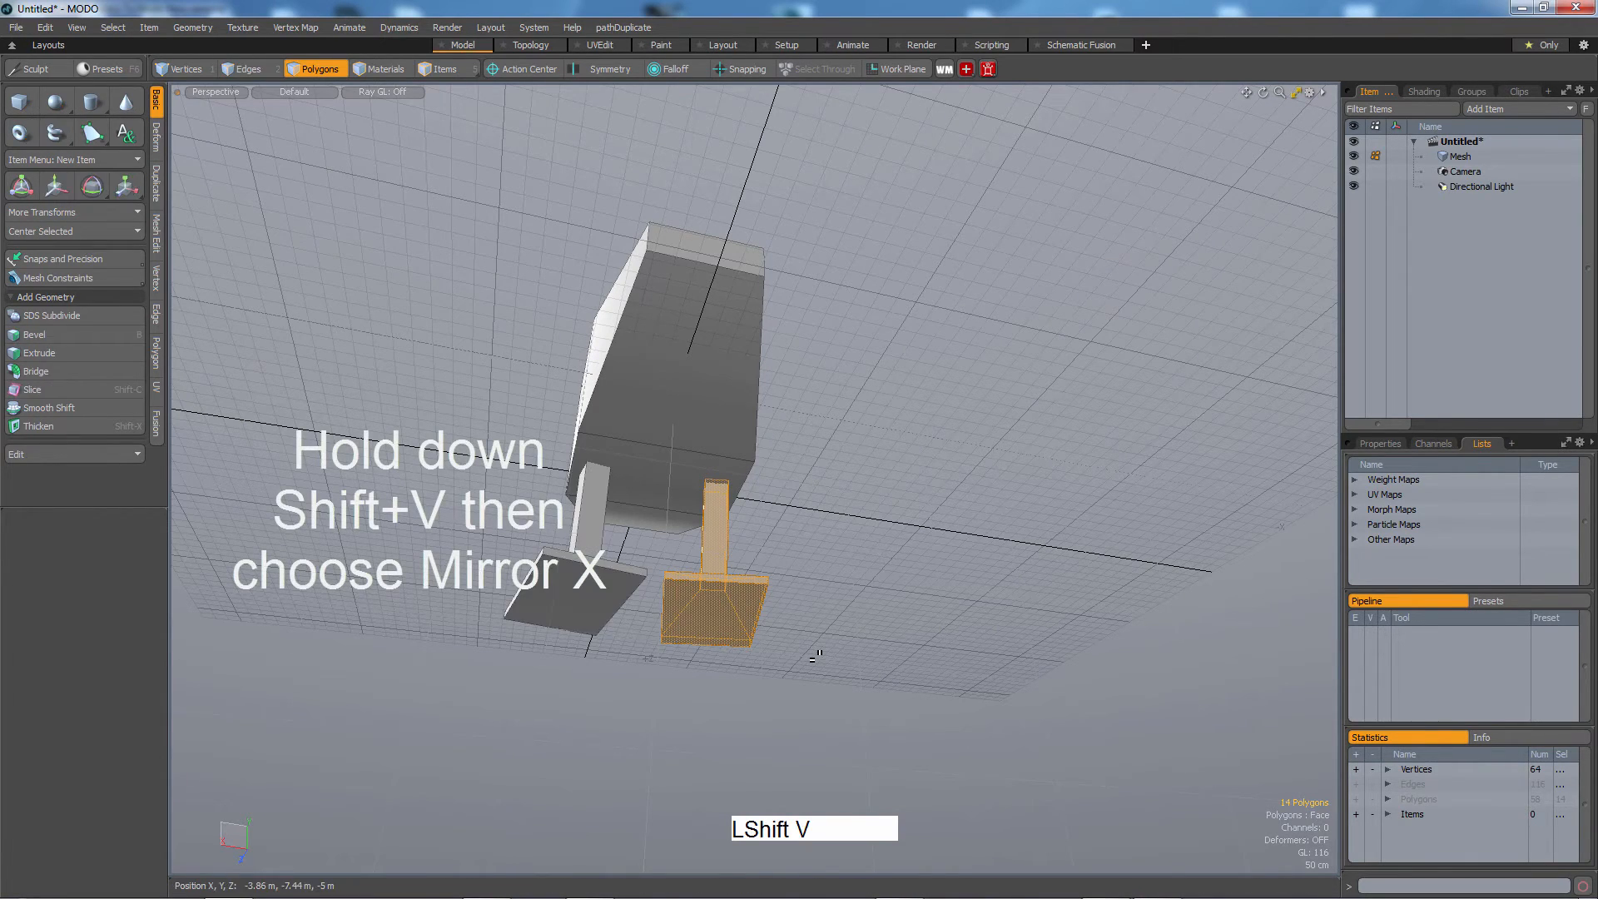
left_click_drag(815, 655, 968, 691, "alt")
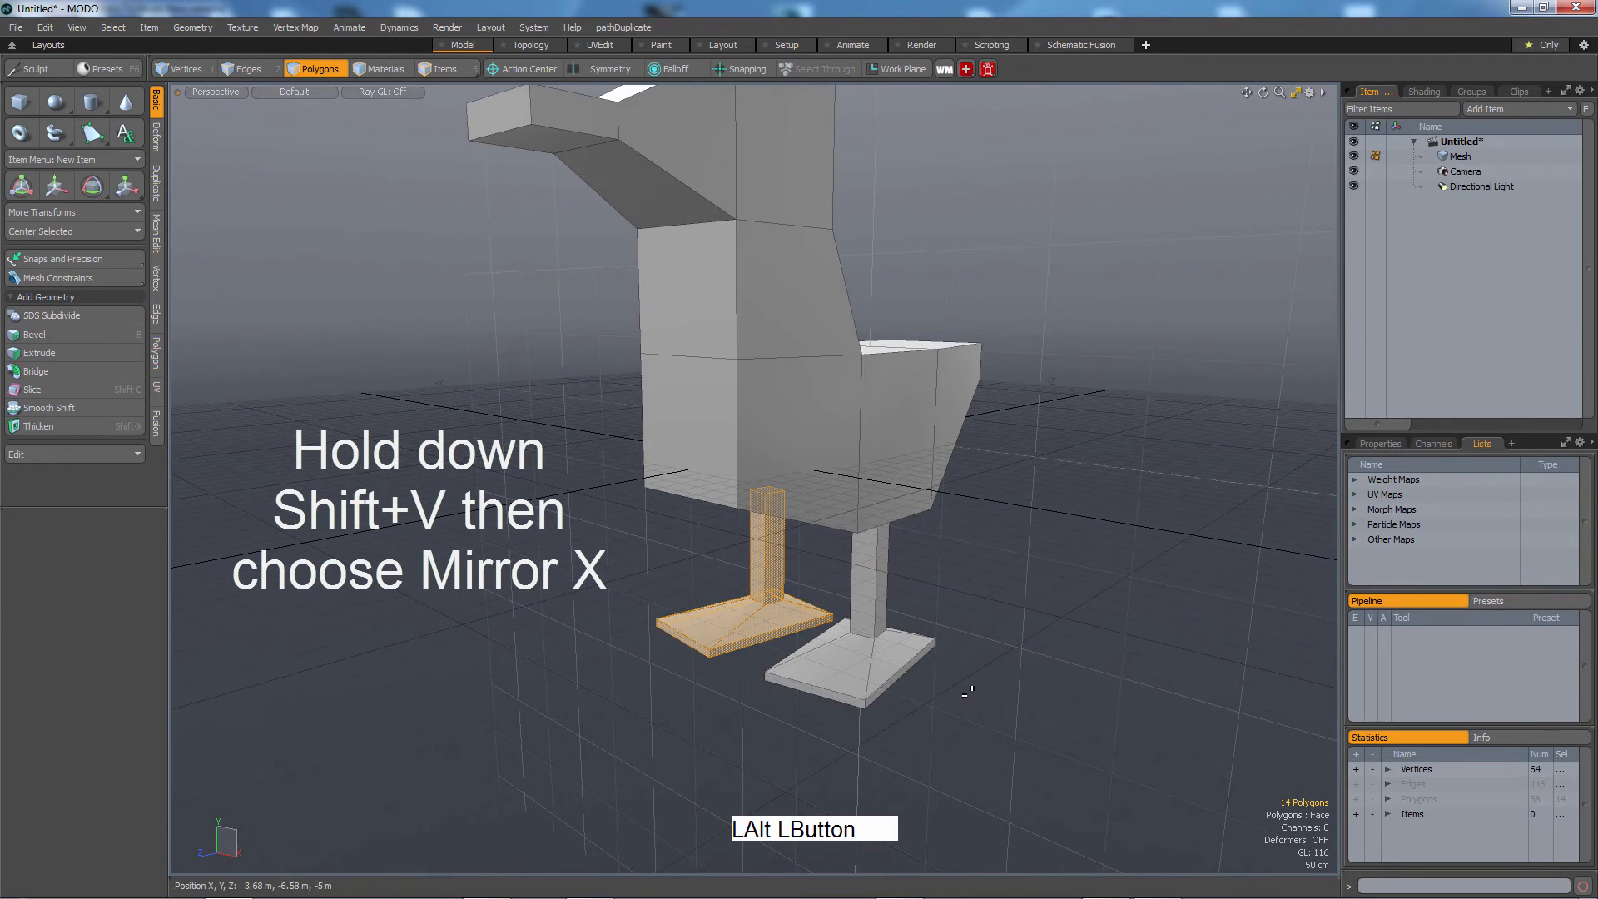
Select the entire duck mesh and delete it to start over.
key("Escape")
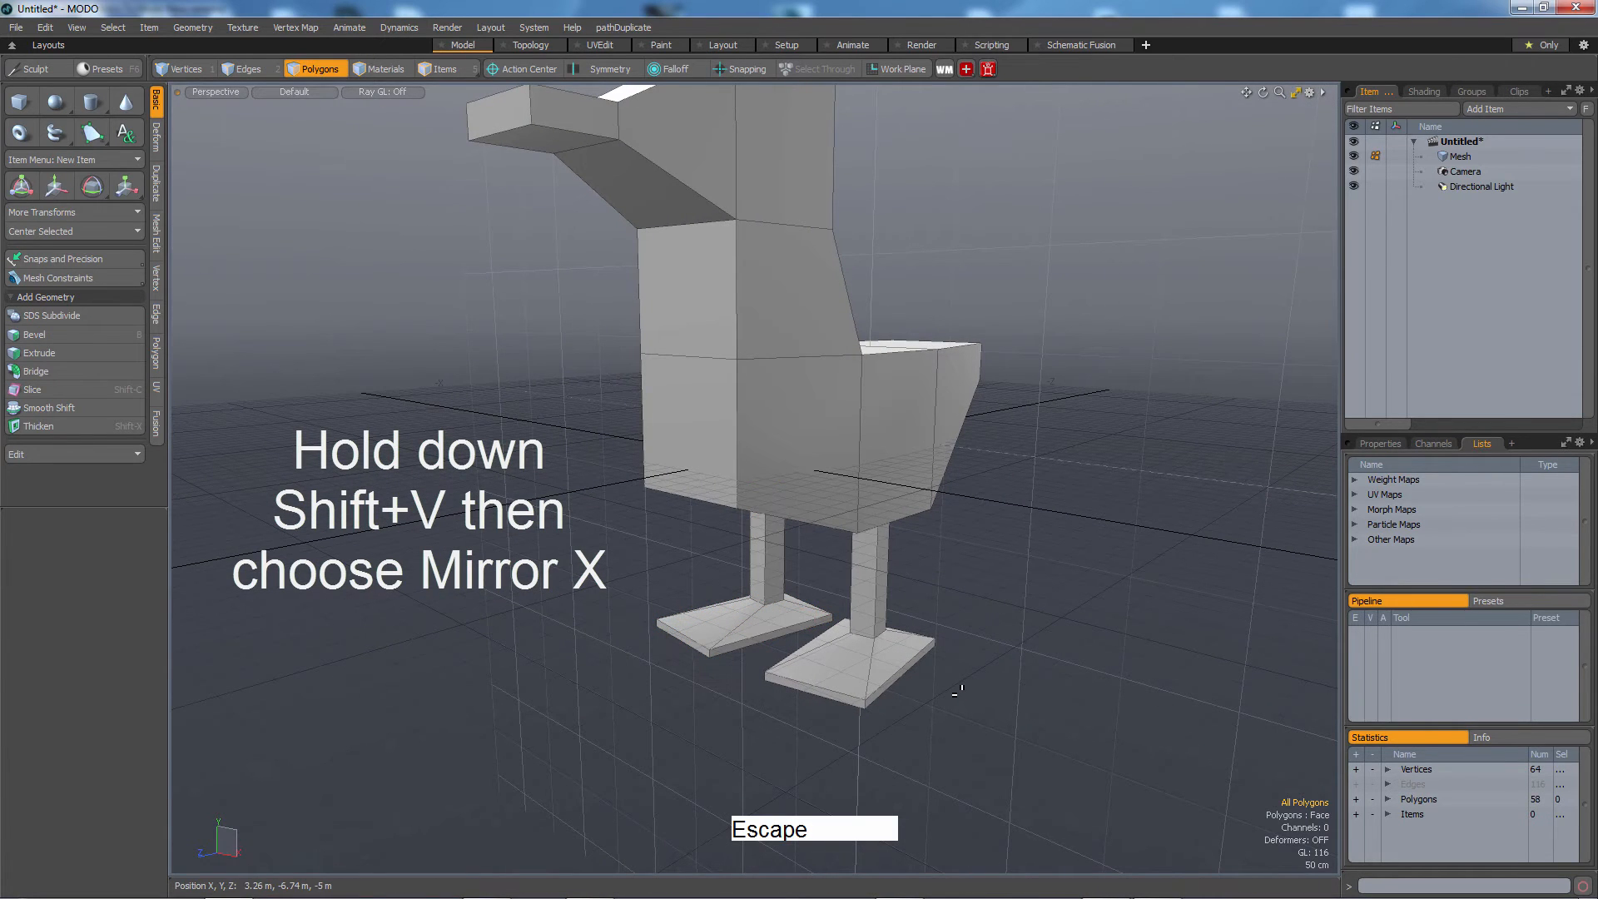
key("shift")
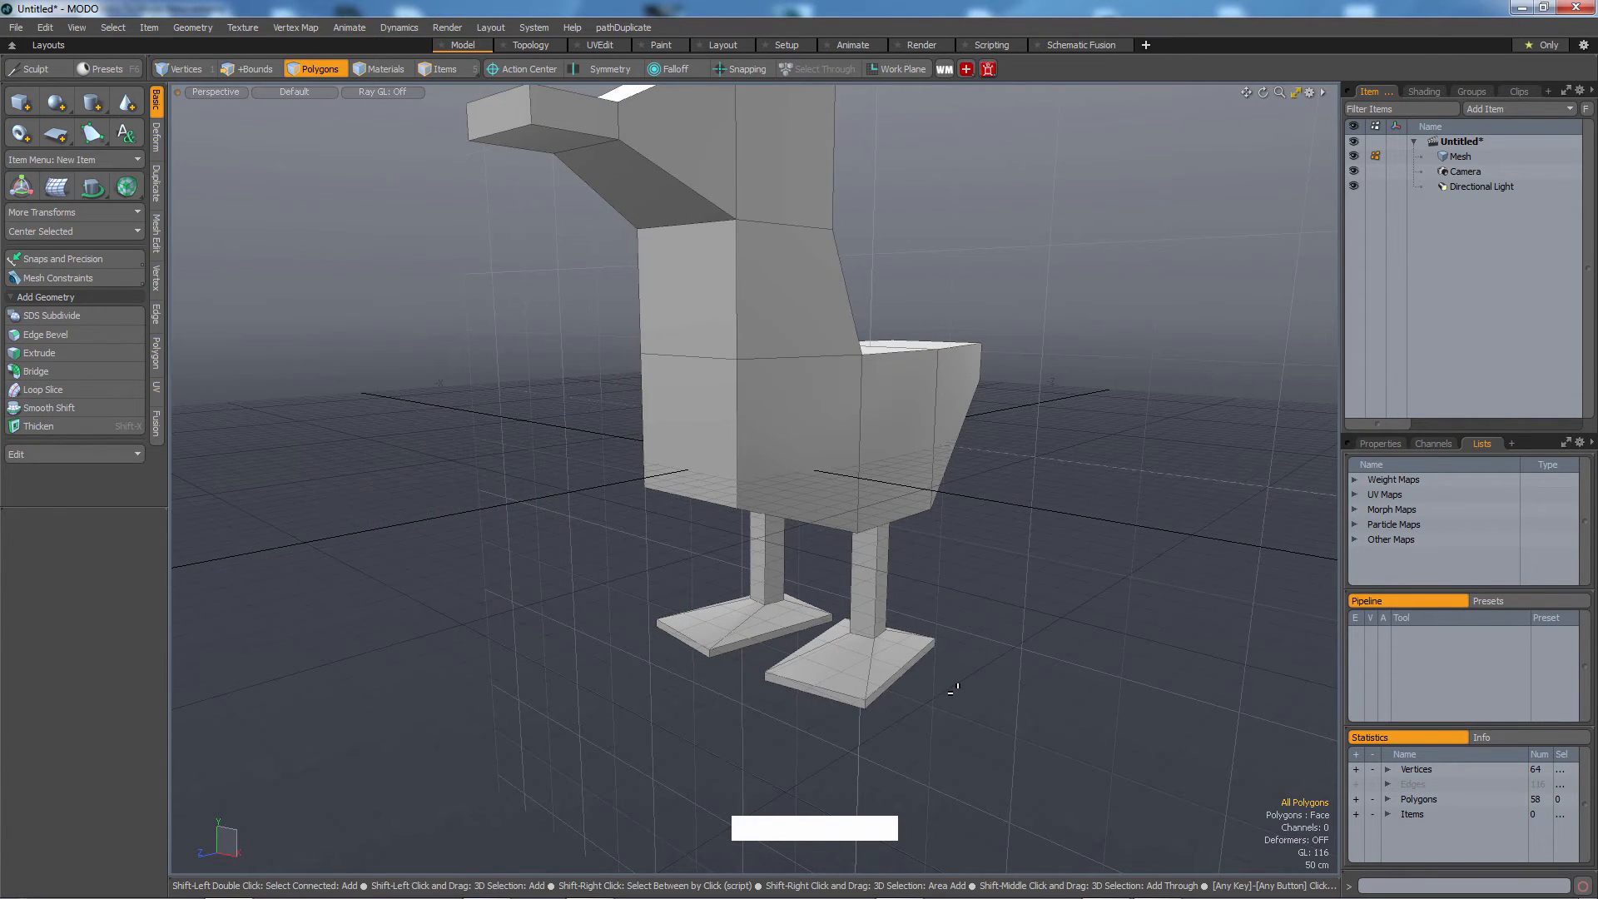
key("shift+a")
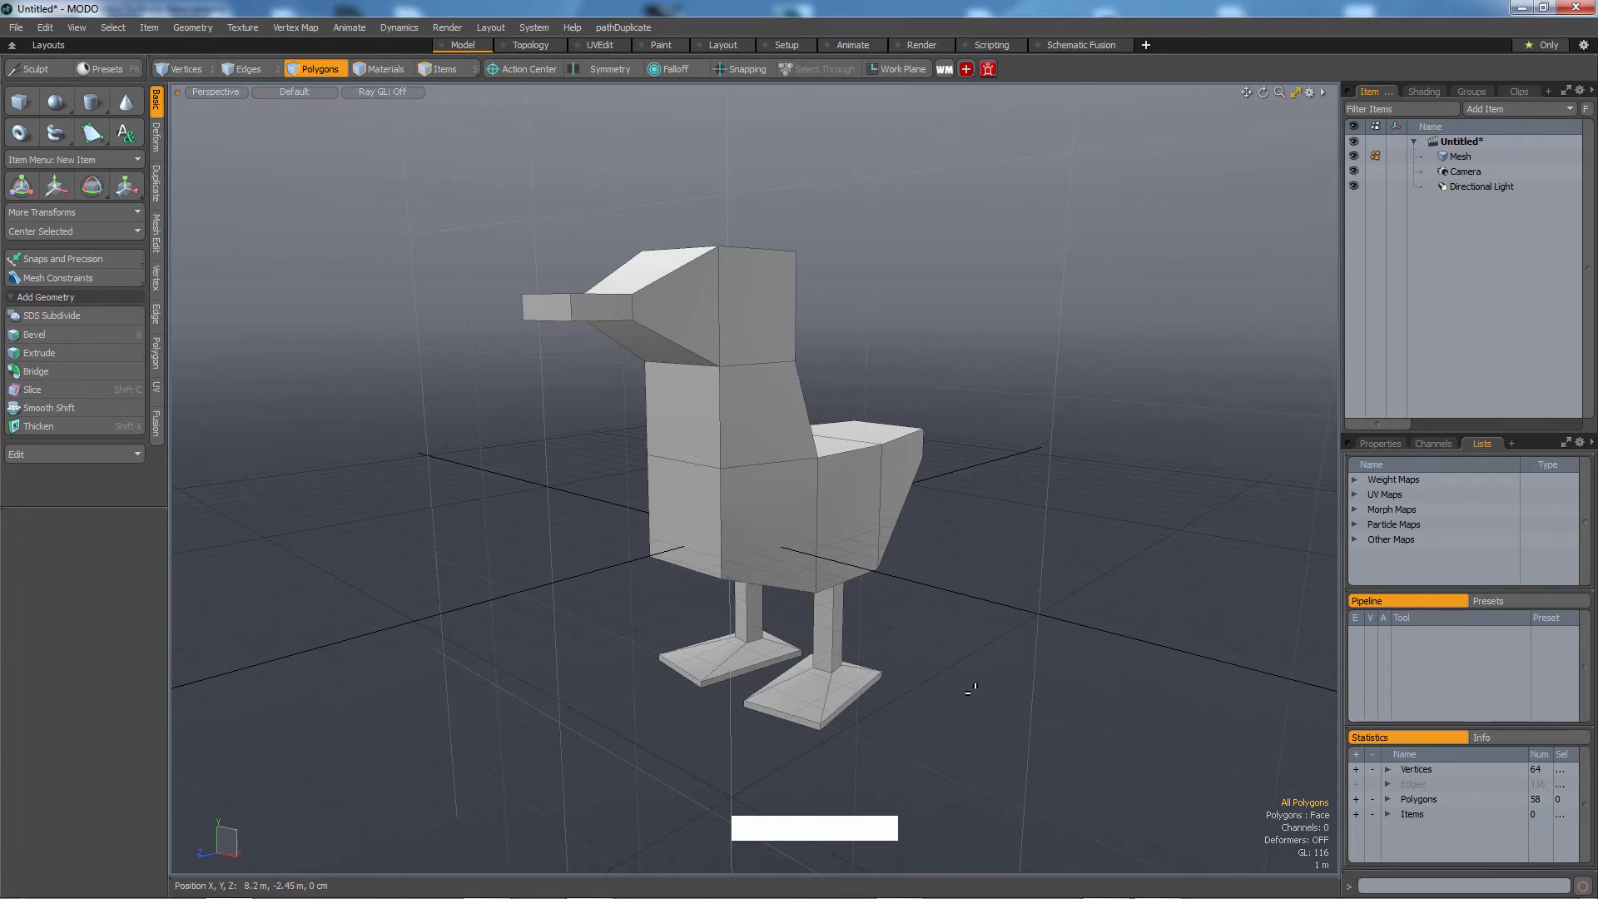
left_click_drag(970, 689, 941, 591, "alt")
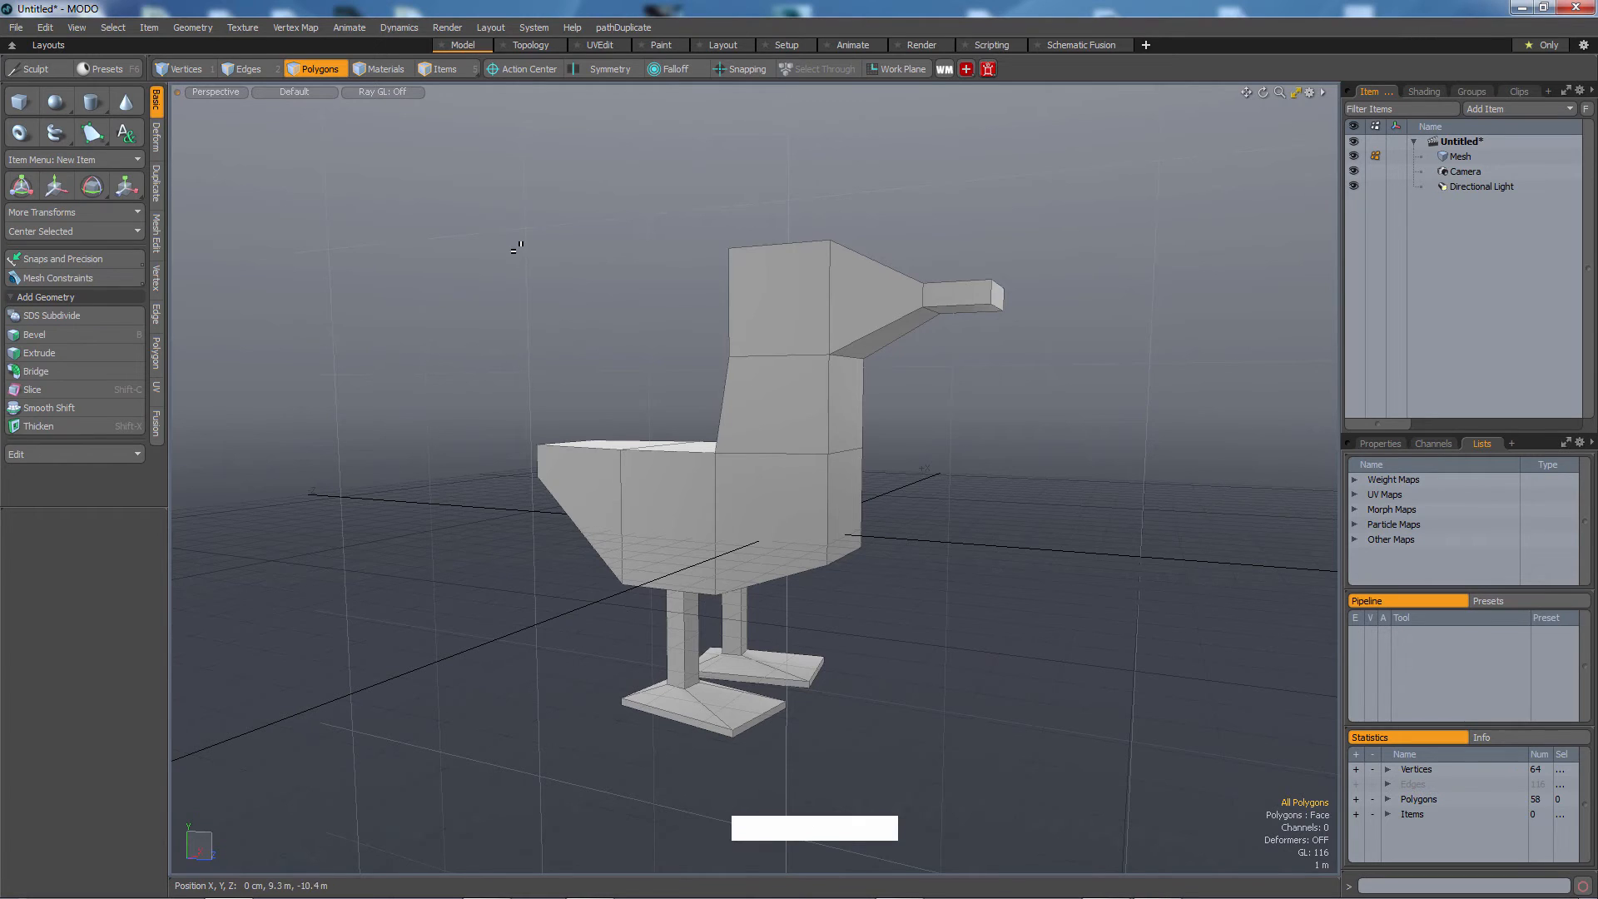
middle_click_drag(489, 207, 1420, 887)
key("Delete")
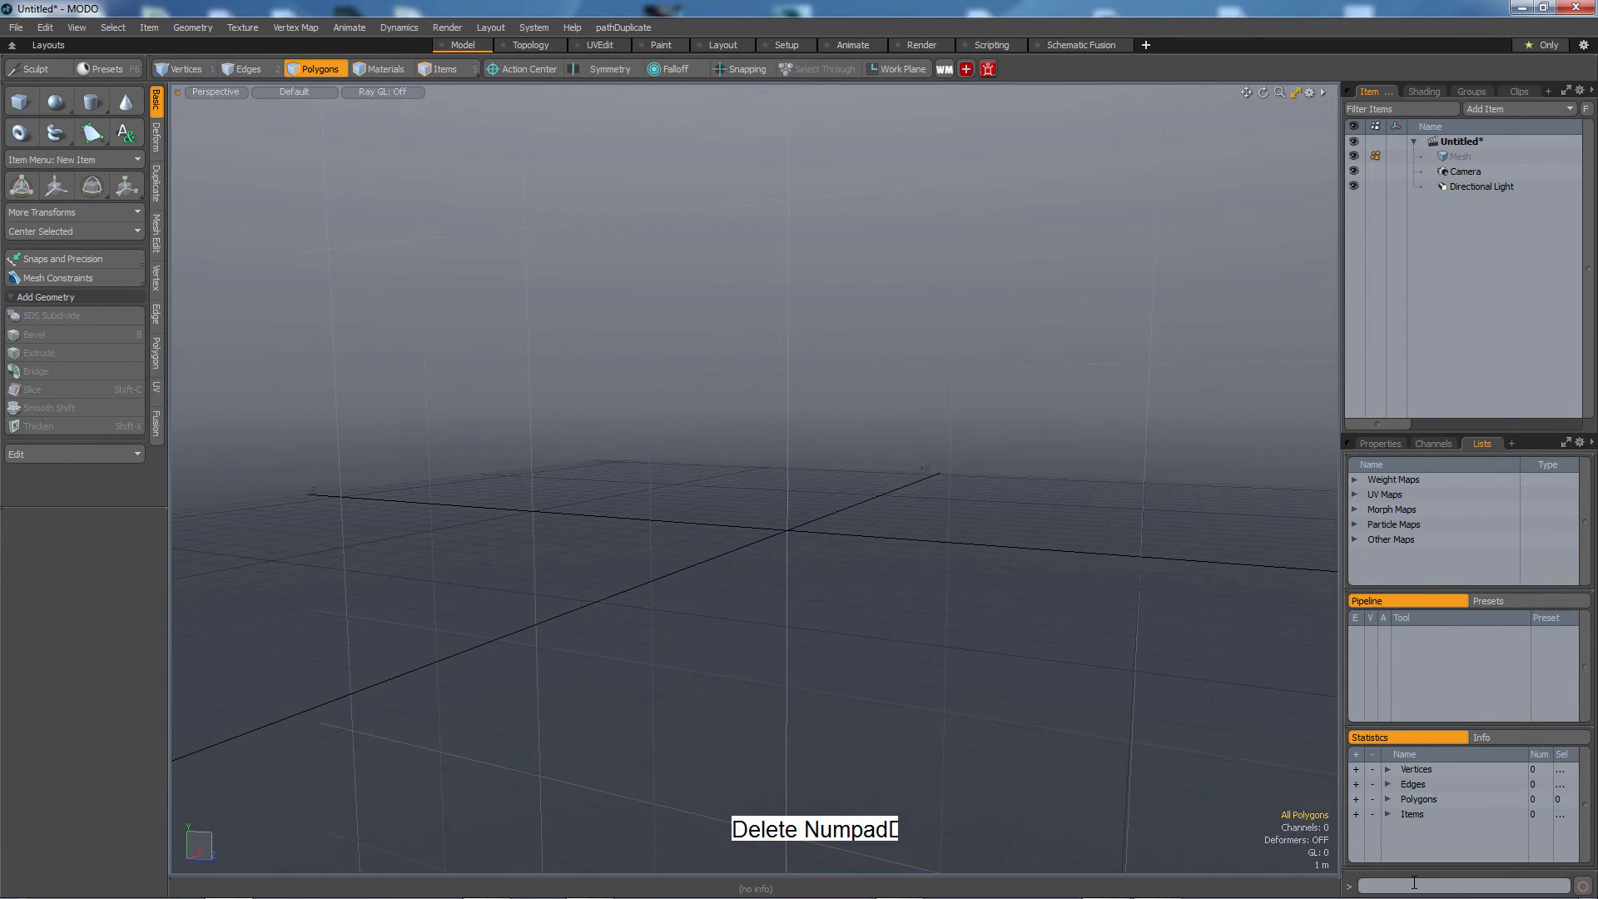
Rebuild the body by beveling a cube's faces outward into an L-shaped body and neck.
left_click_drag(832, 526, 957, 499, "alt")
left_click_drag(867, 257, 867, 571, "ctrl")
left_click(883, 302)
key("b")
left_click(920, 479, "shift")
left_click_drag(740, 466, 555, 487, "alt")
left_click(808, 460)
key("b")
left_click(661, 469, "shift")
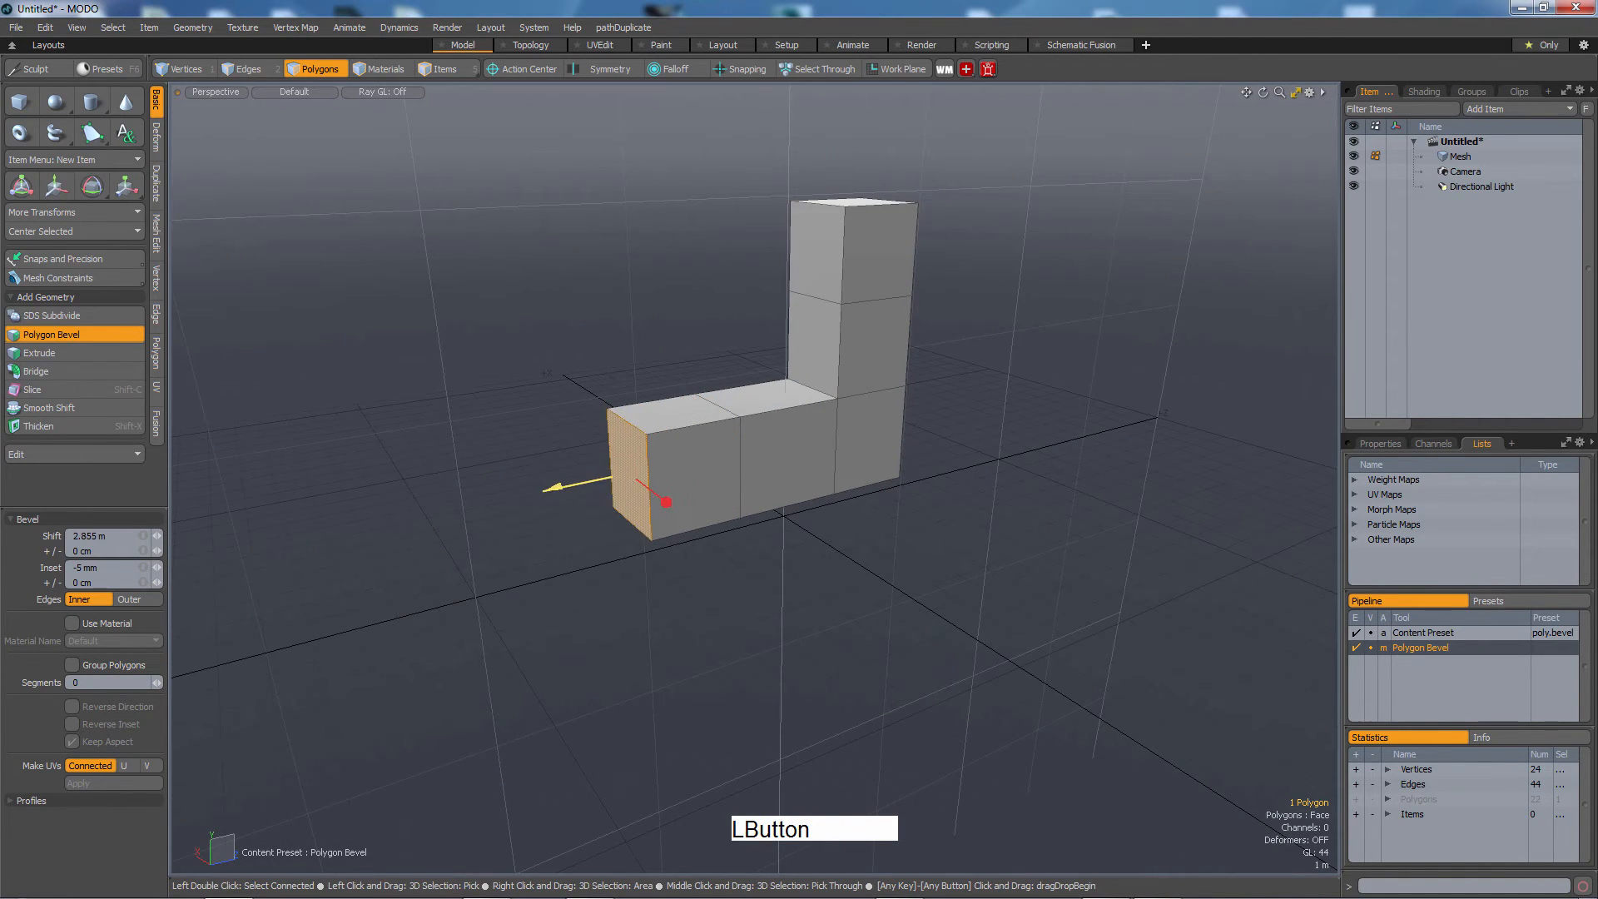
left_click(762, 472)
left_click_drag(762, 472, 893, 373, "alt")
left_click(726, 454, "shift")
Bevel the neck's front face forward 20 cm to form the head.
key("r")
key("3")
left_click(678, 325)
key("b")
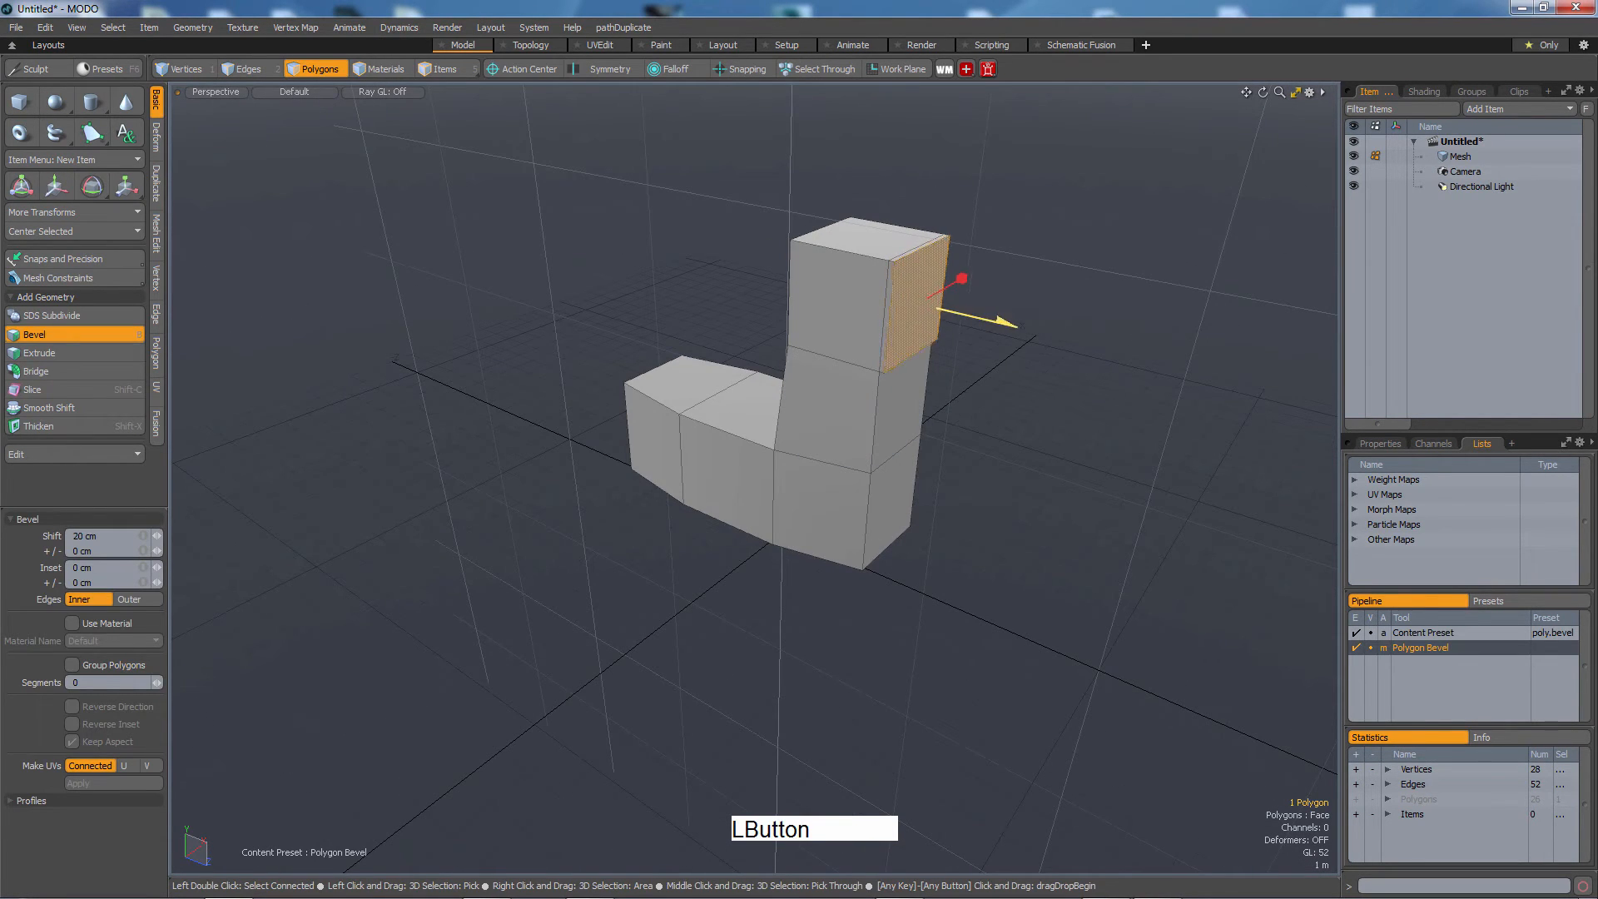
mouse_move(949, 291)
left_mouse_down()
mouse_move(984, 300)
mouse_move(934, 299)
left_mouse_up()
Scale the head's front face to 39% vertically, then bevel it forward 20 cm for the beak.
key("r")
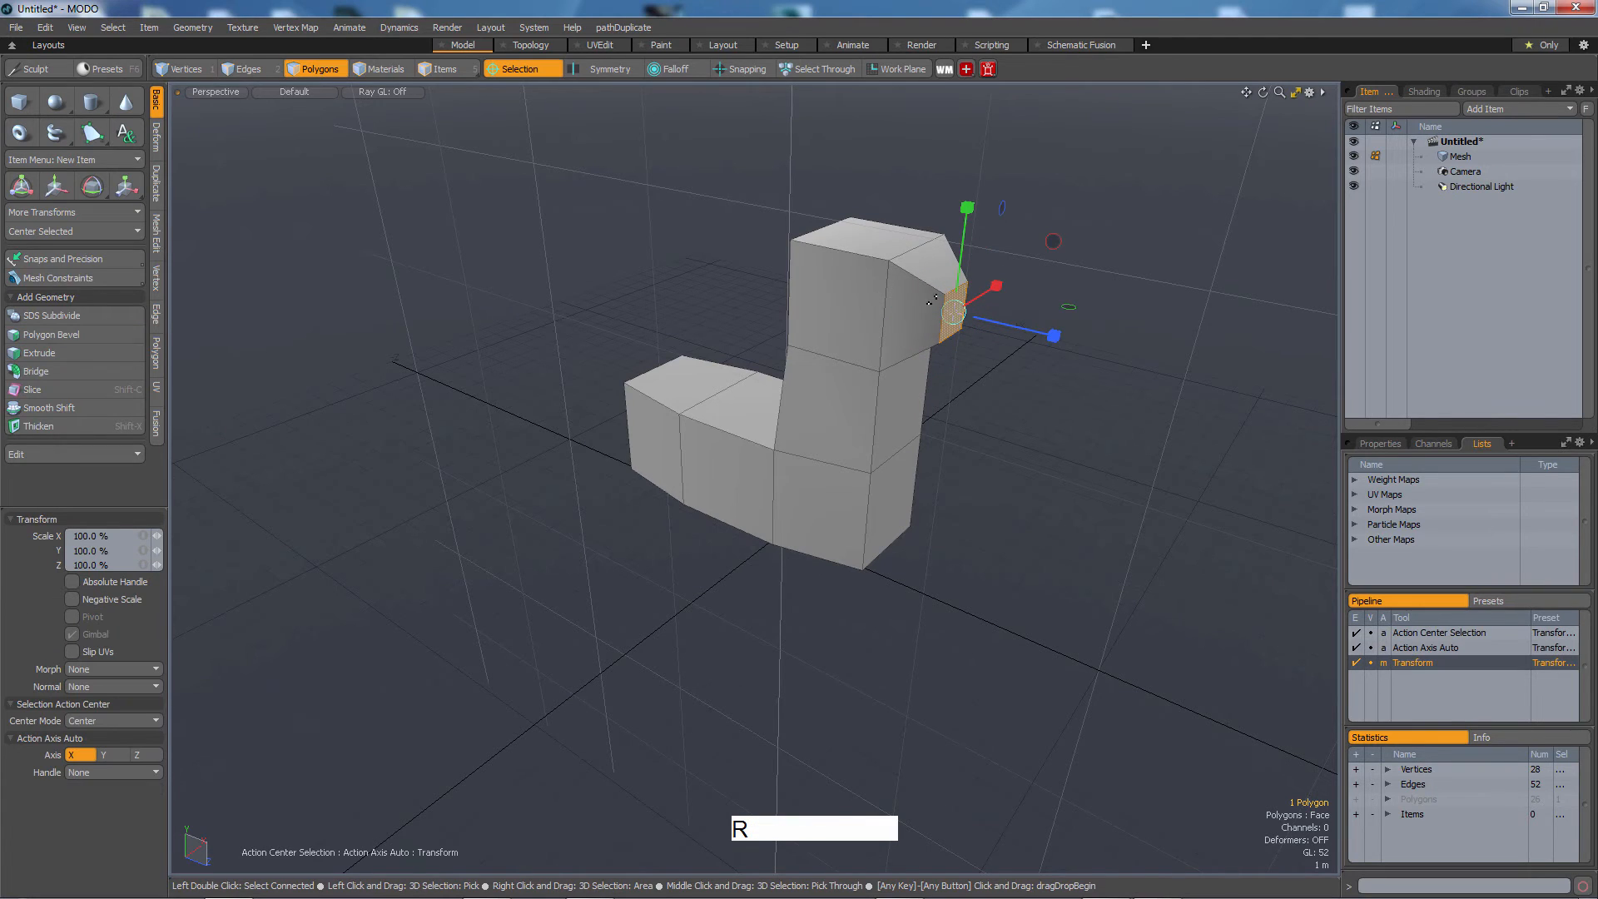
left_click_drag(964, 232, 958, 275)
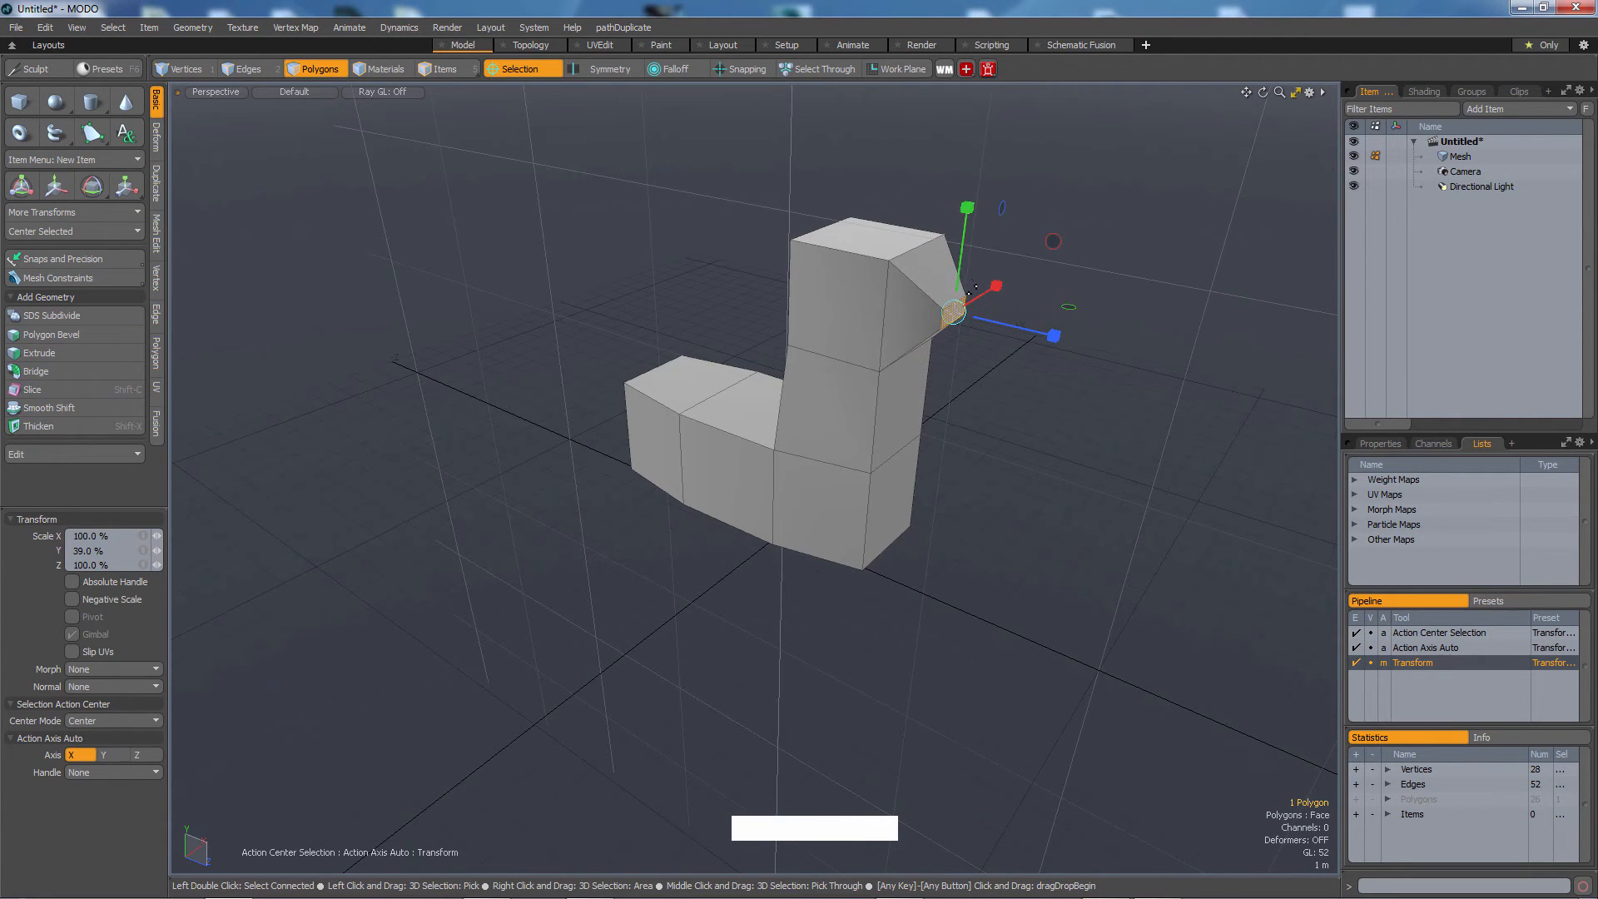
key("b")
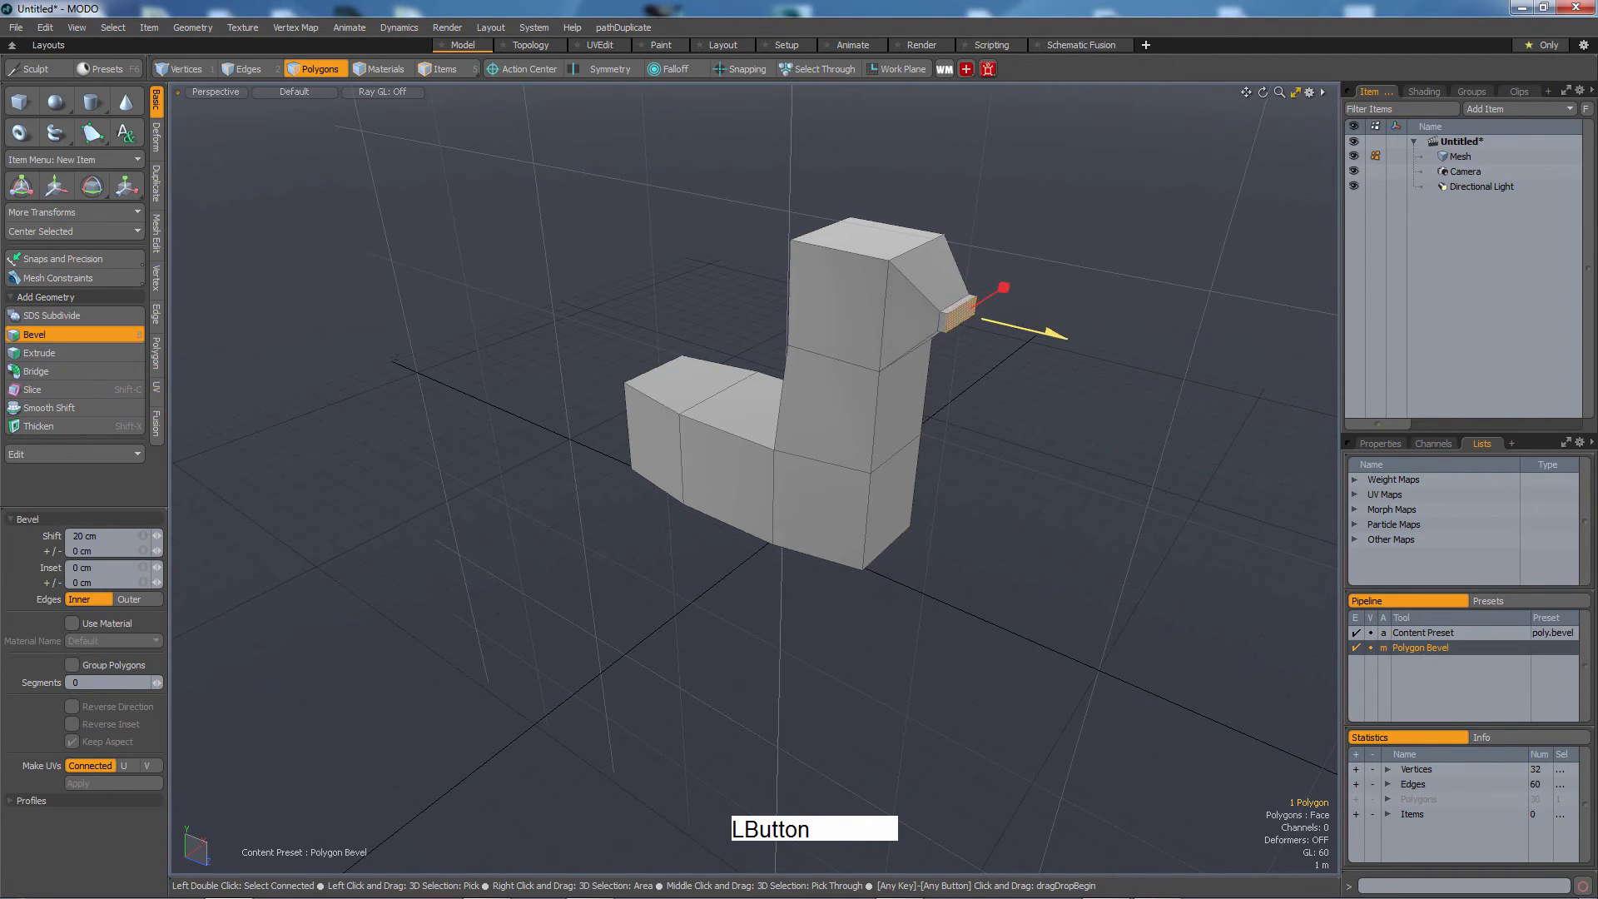
left_click_drag(1055, 334, 1122, 346)
key("space")
Move the tail's bottom edge upward to taper the tail.
left_click(1013, 432)
left_click_drag(732, 545, 754, 445, "alt")
left_click(761, 496)
key("2")
left_click(634, 519)
left_click_drag(634, 520, 686, 553, "alt")
key("w")
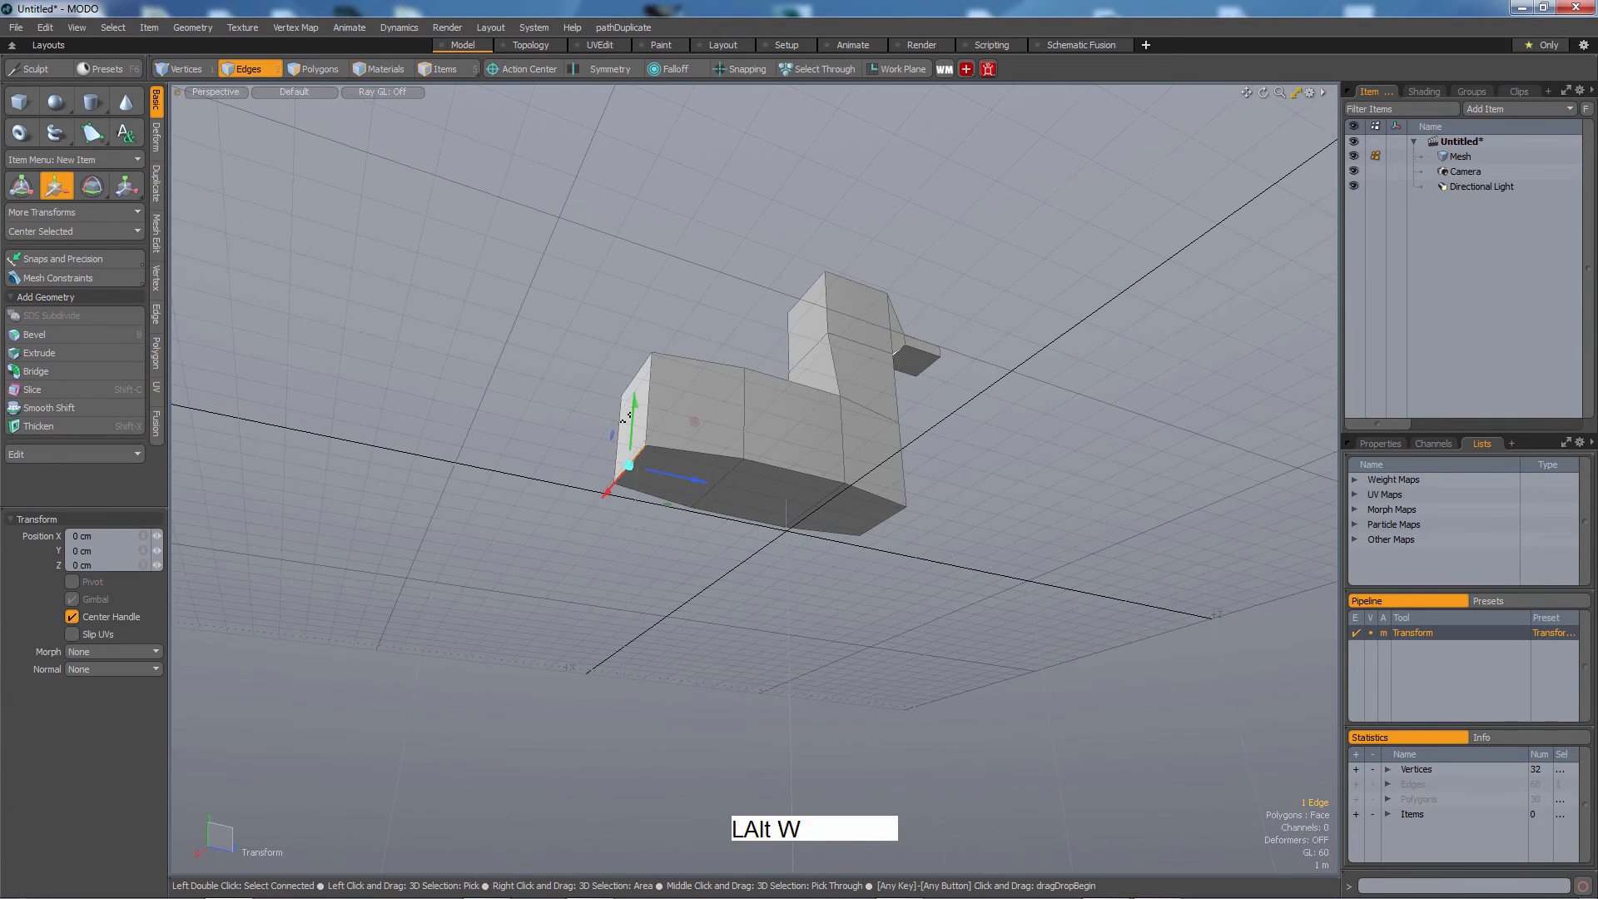
left_click_drag(696, 401, 696, 359)
left_click(645, 366)
key("w")
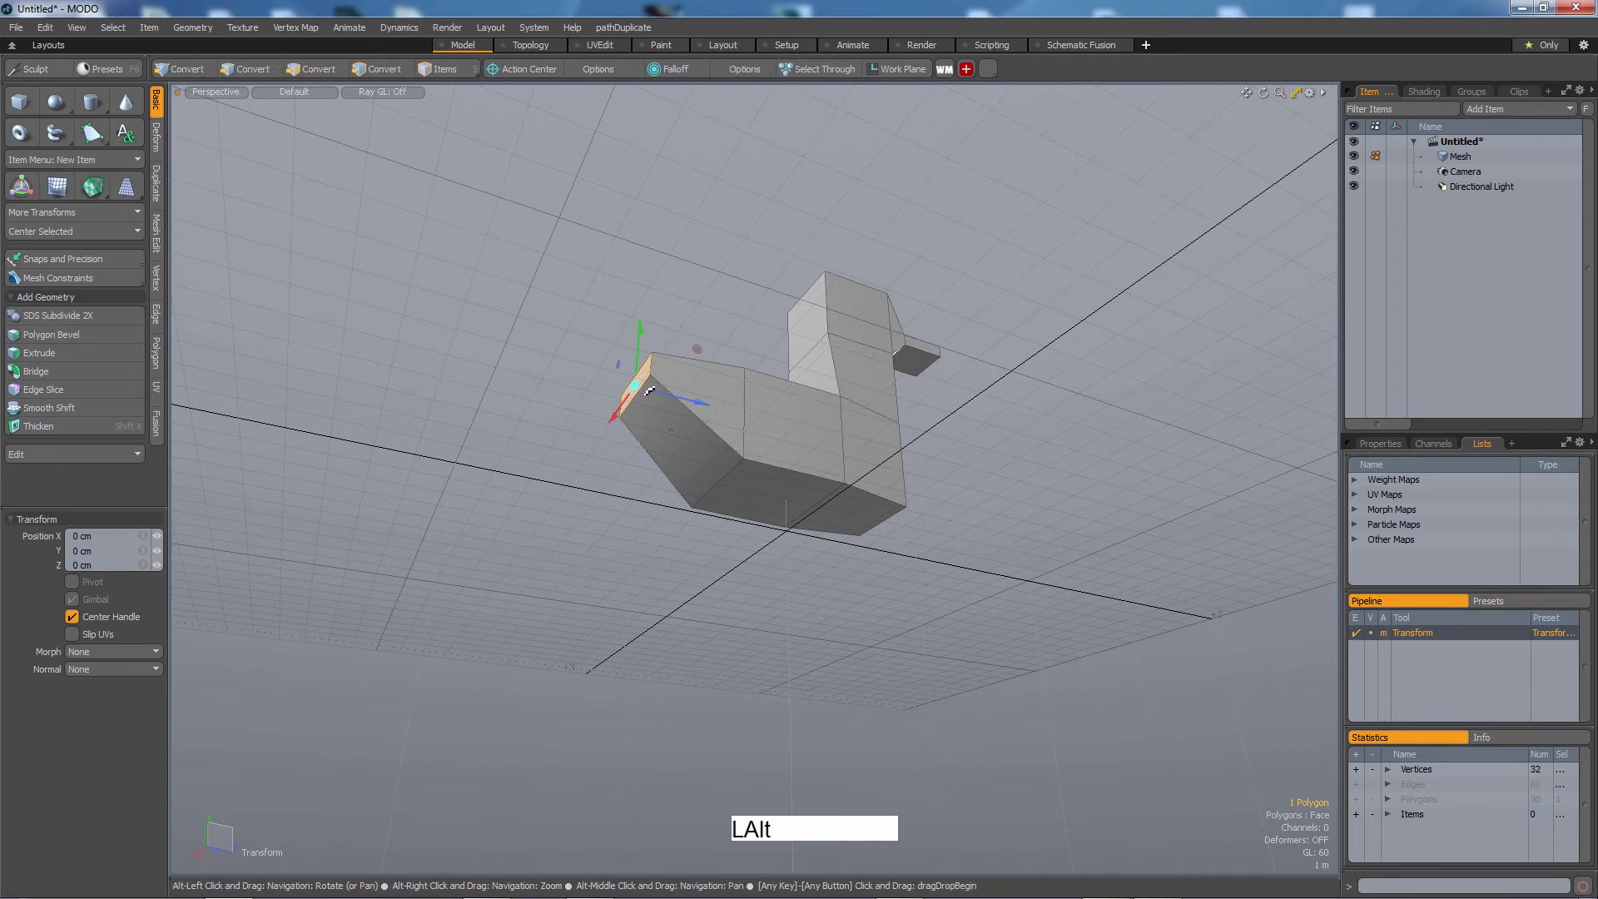
left_click_drag(688, 398, 647, 387)
Select a bottom face under the body and smooth-shift it downward to extrude a leg.
left_click(794, 446)
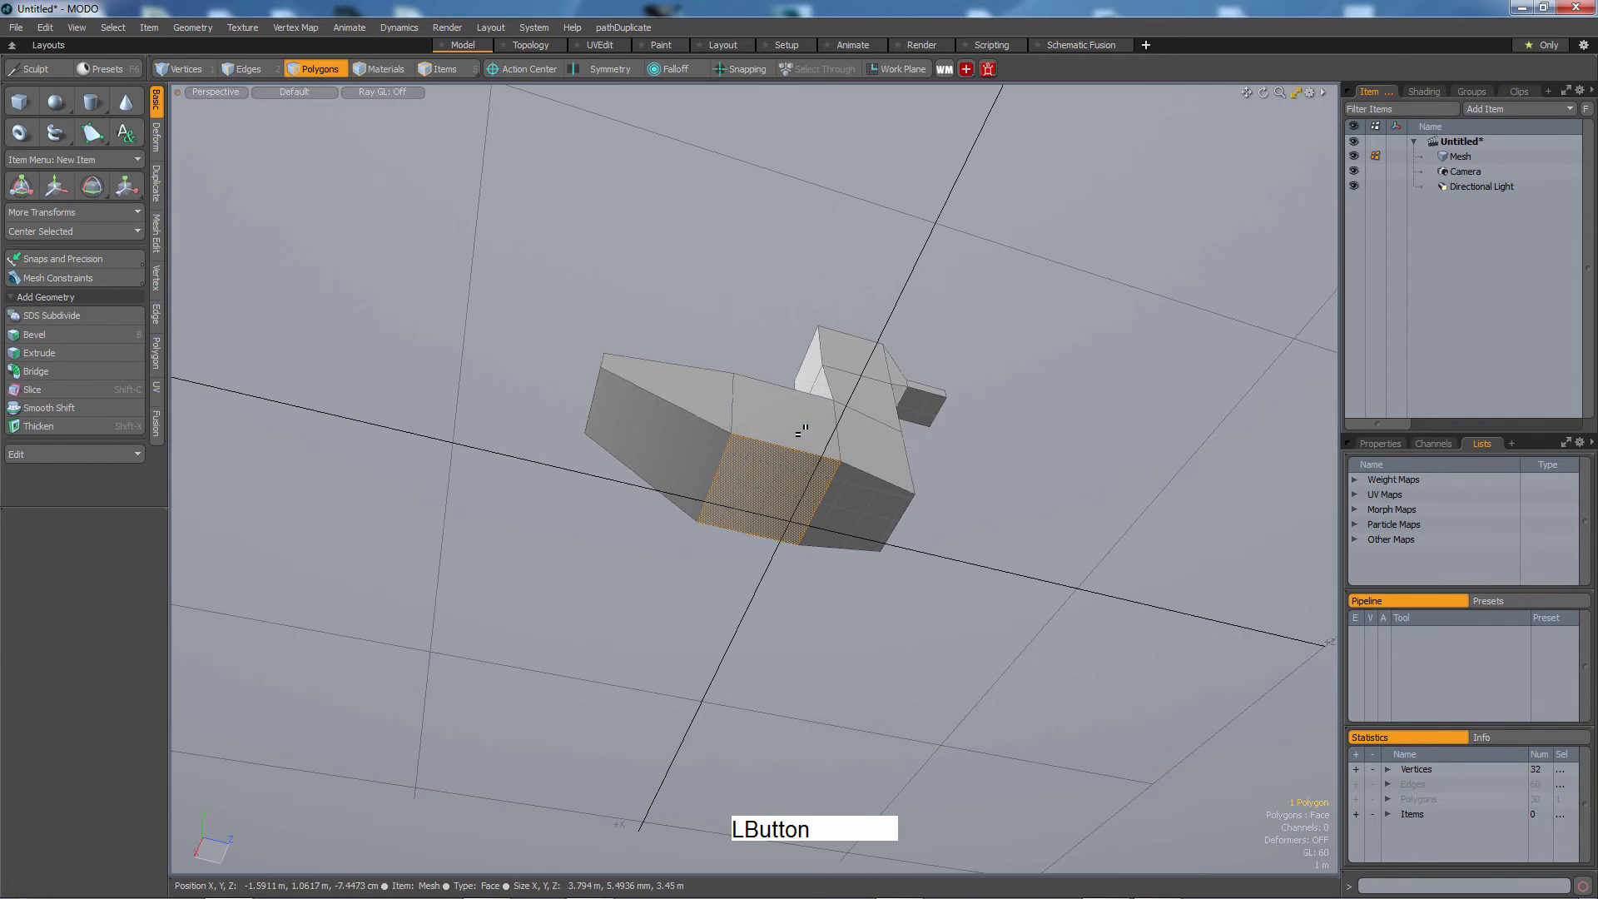
left_click_drag(801, 431, 837, 516, "alt")
left_click(796, 426)
key("w")
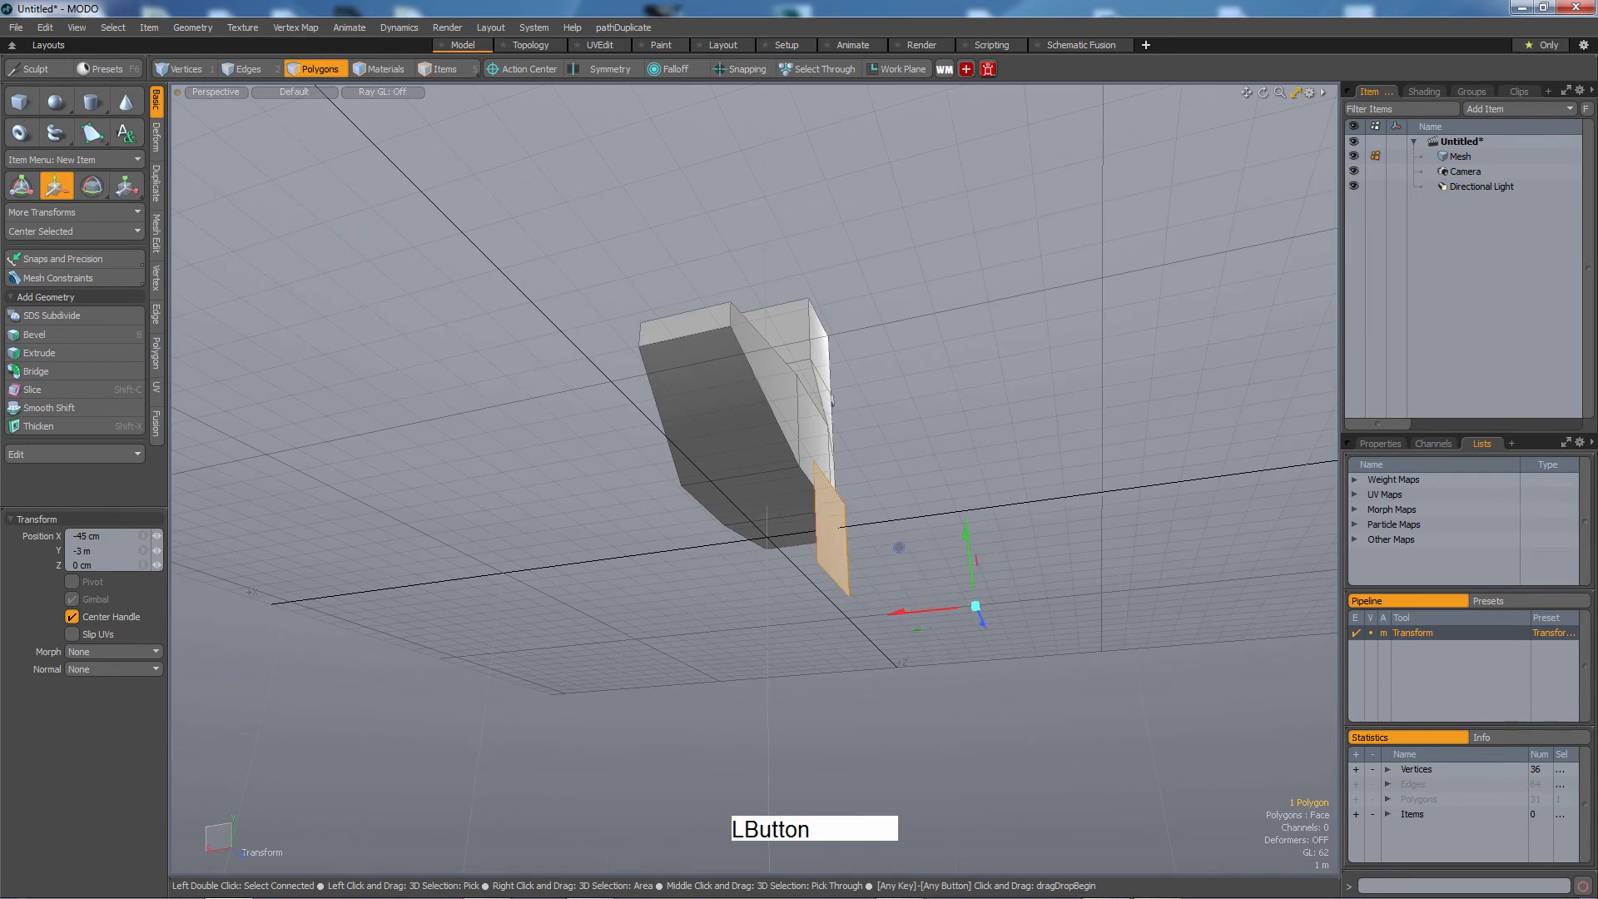
key("shift+x")
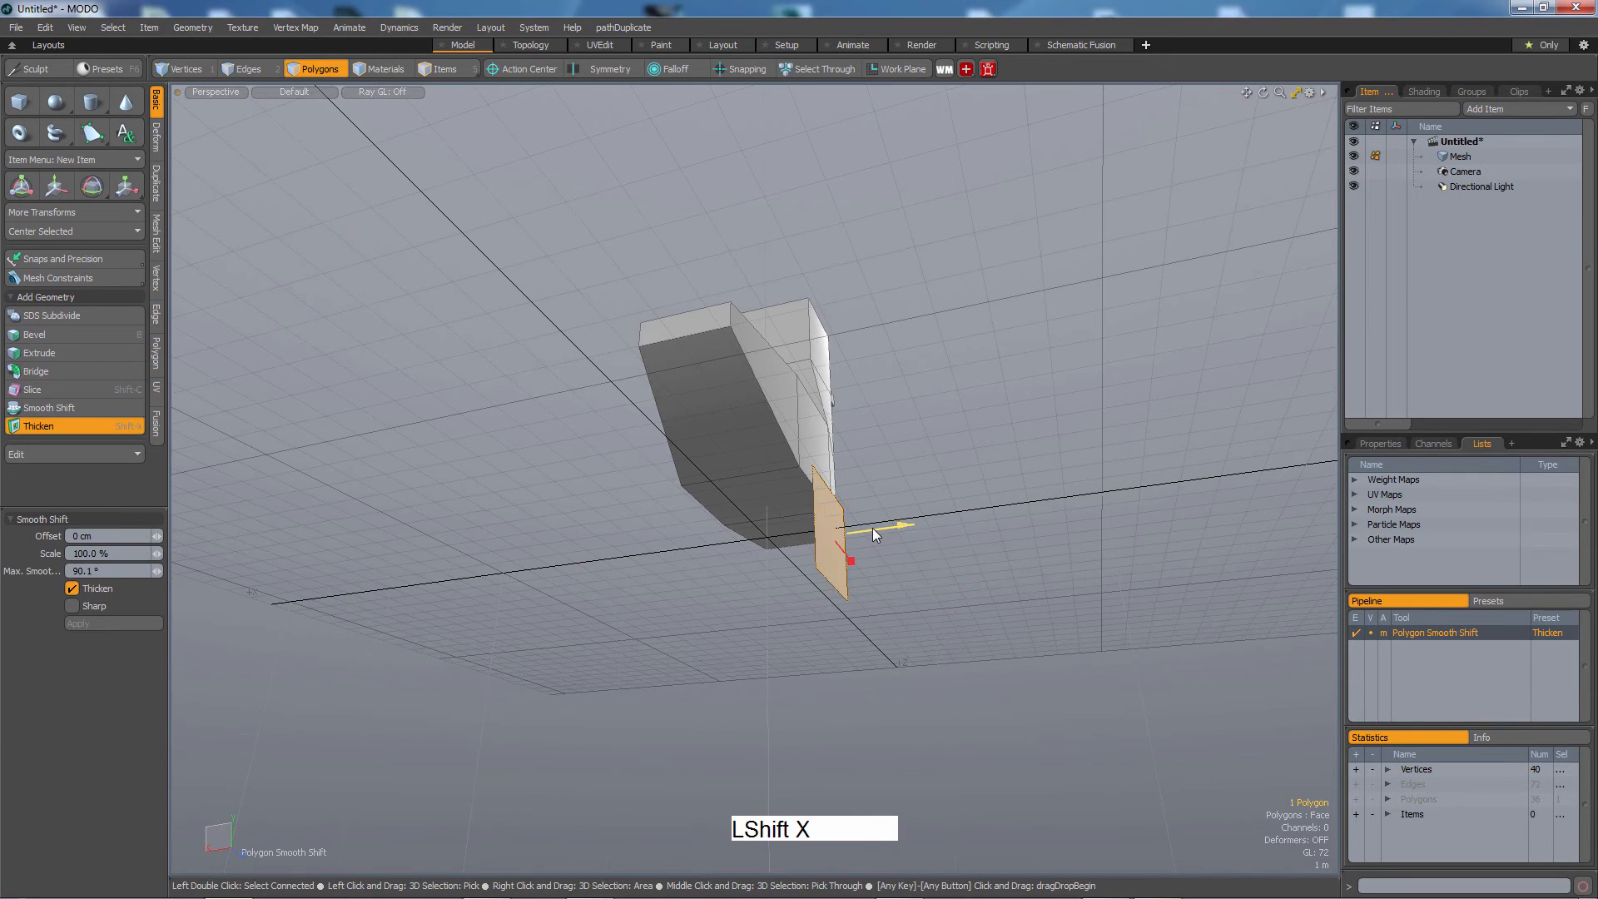
left_click_drag(872, 528, 892, 593)
Select the whole leg and move it into position under the body.
key("3")
double_click(814, 531)
key("r")
key("w")
left_click_drag(893, 614, 826, 606)
Bevel the leg's bottom face with a negative inset and downward shift to form a foot.
key("shift+a")
key("3")
left_click(770, 718)
key("b")
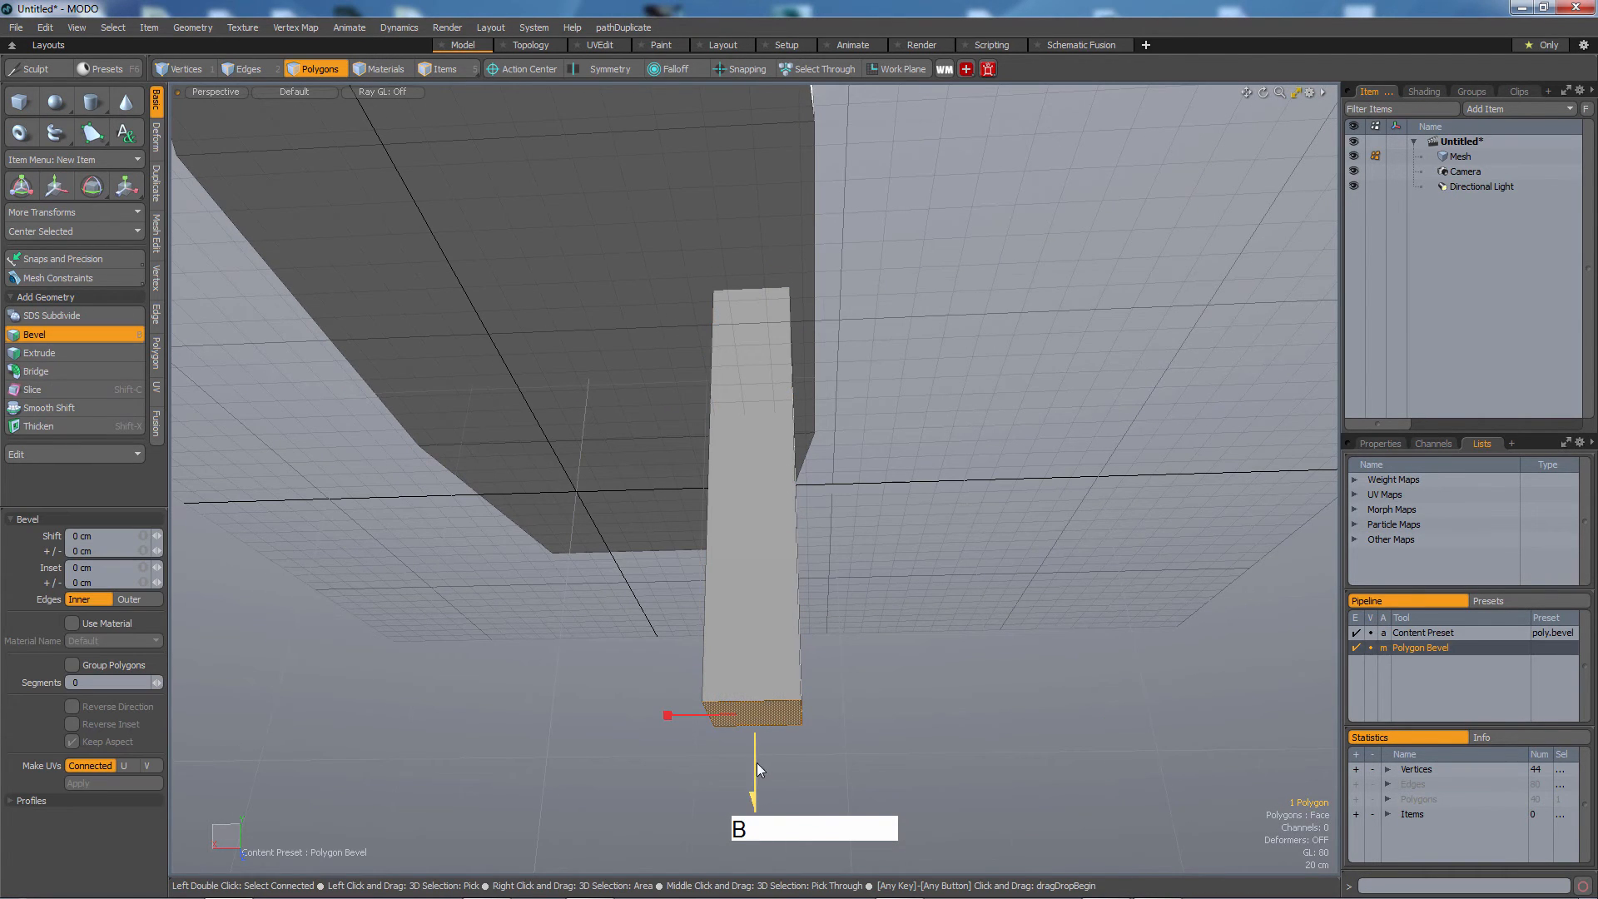
left_click_drag(757, 764, 608, 734)
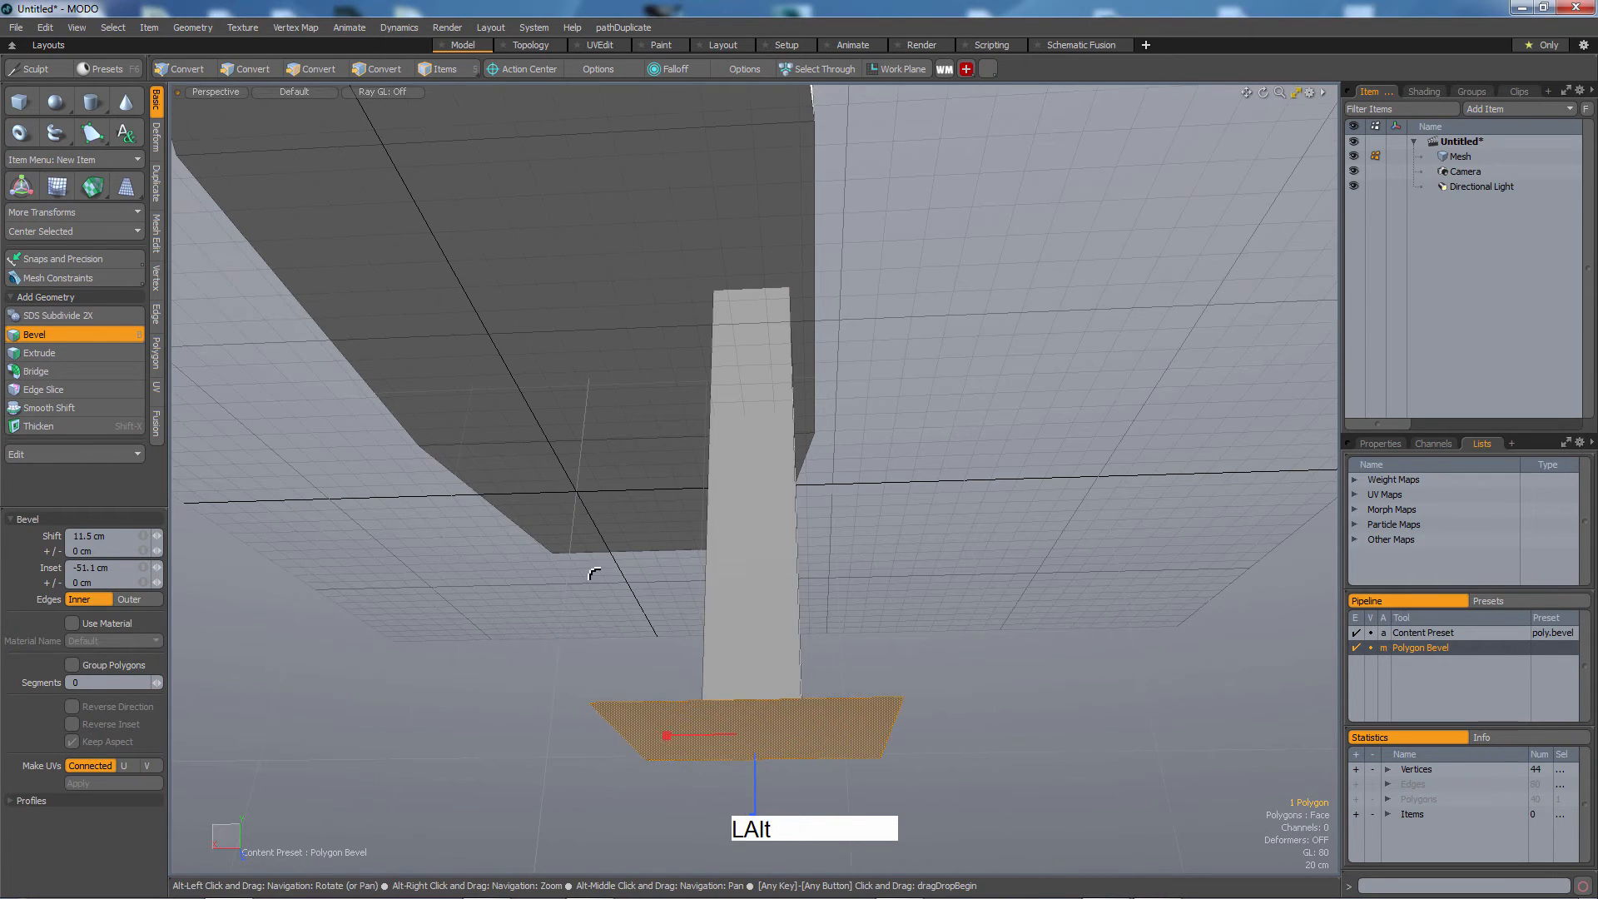
left_click_drag(596, 574, 684, 657, "alt")
left_click_drag(727, 736, 1009, 784)
left_click(665, 718, "shift")
key("3")
key("w")
key("1")
left_click_drag(856, 609, 805, 501, "alt")
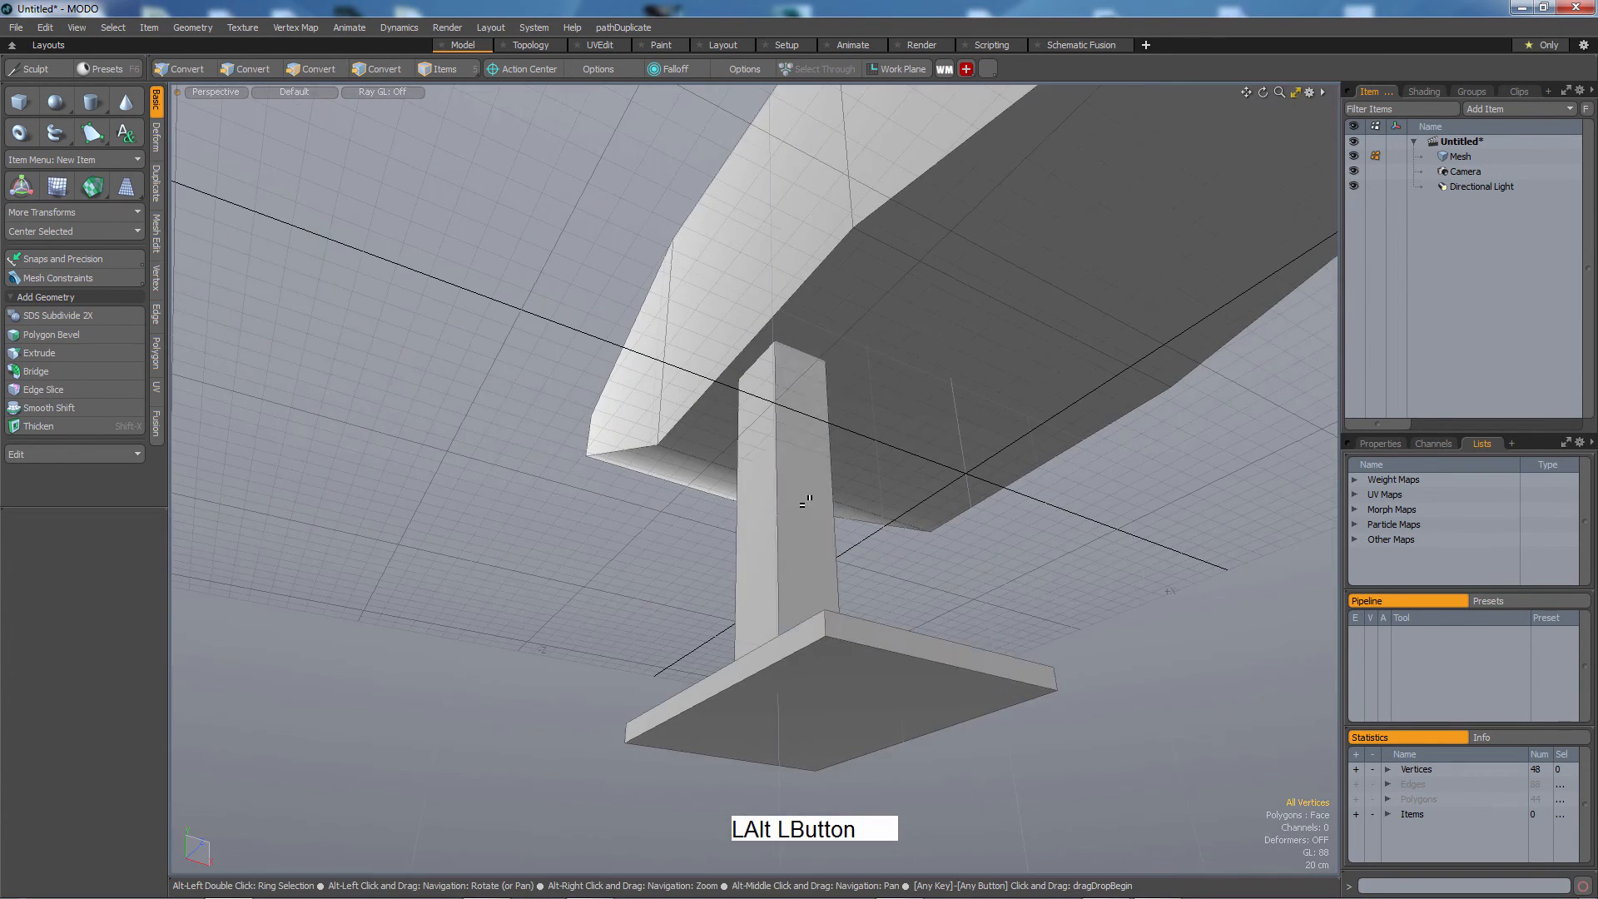
key("3")
key("e")
left_click(830, 464)
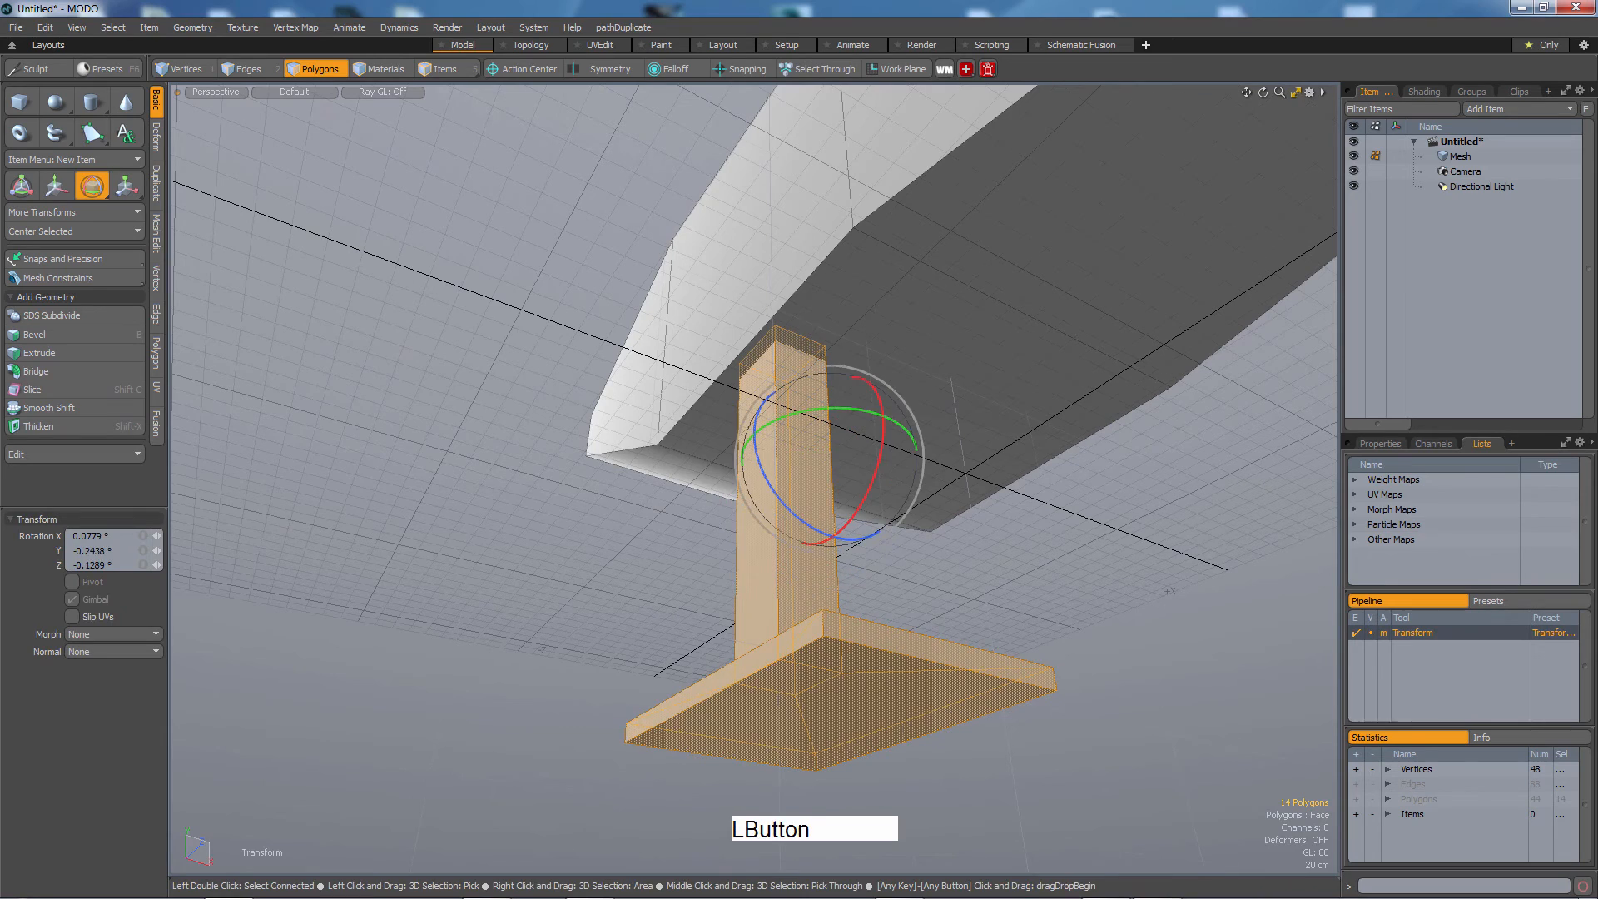
key("ctrl+z")
Isolate the leg, select its column faces and scale them thinner.
key("alt+a")
left_click_drag(835, 447, 782, 595)
key("shift+h")
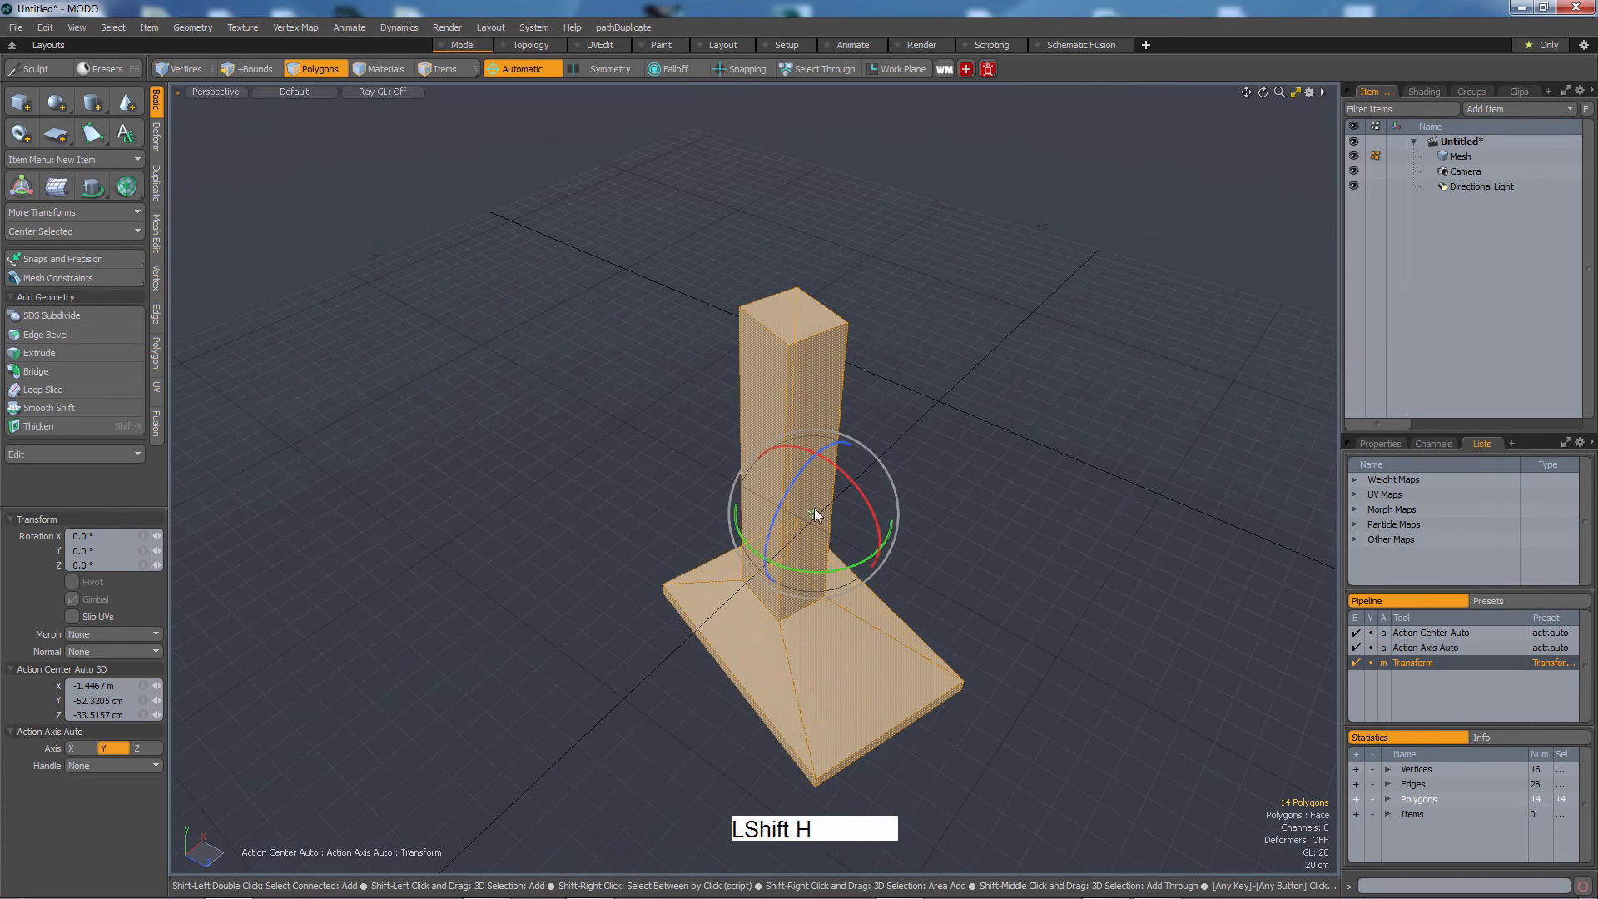
key("3")
left_click(787, 318)
key("shift+Up")
key("r")
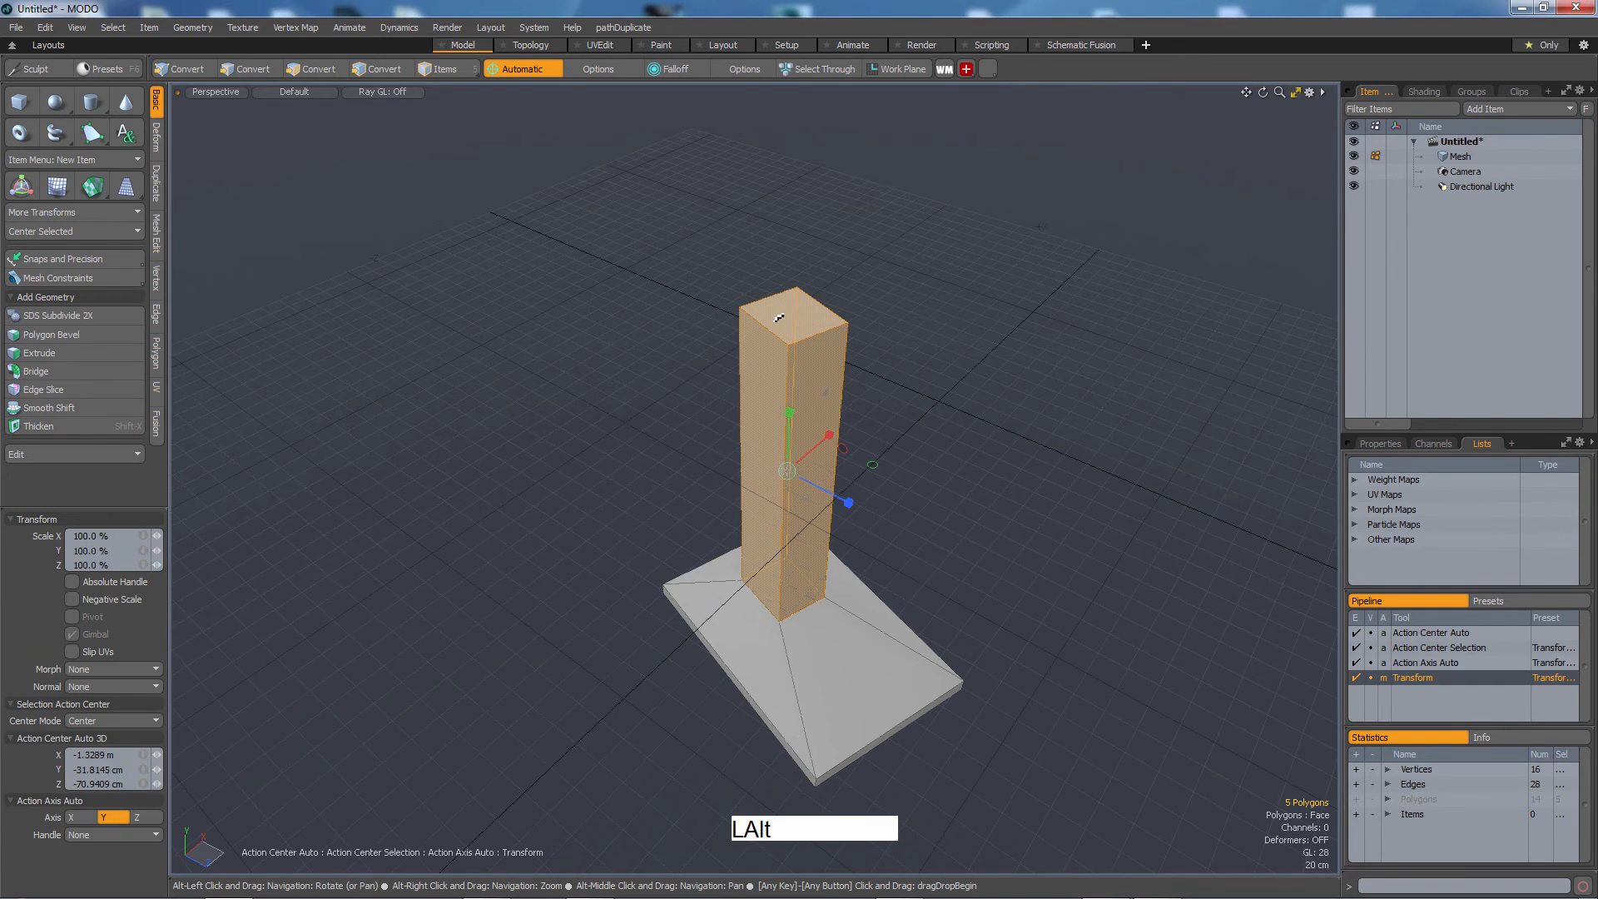
key("alt+x")
left_click_drag(879, 487, 834, 481)
key("u")
left_click_drag(892, 566, 857, 489, "alt")
key("space")
Select the leg and foot and mirror them across X to create the second leg.
double_click(854, 706)
key("shift+v")
left_click_drag(854, 706, 957, 643, "alt")
key("1")
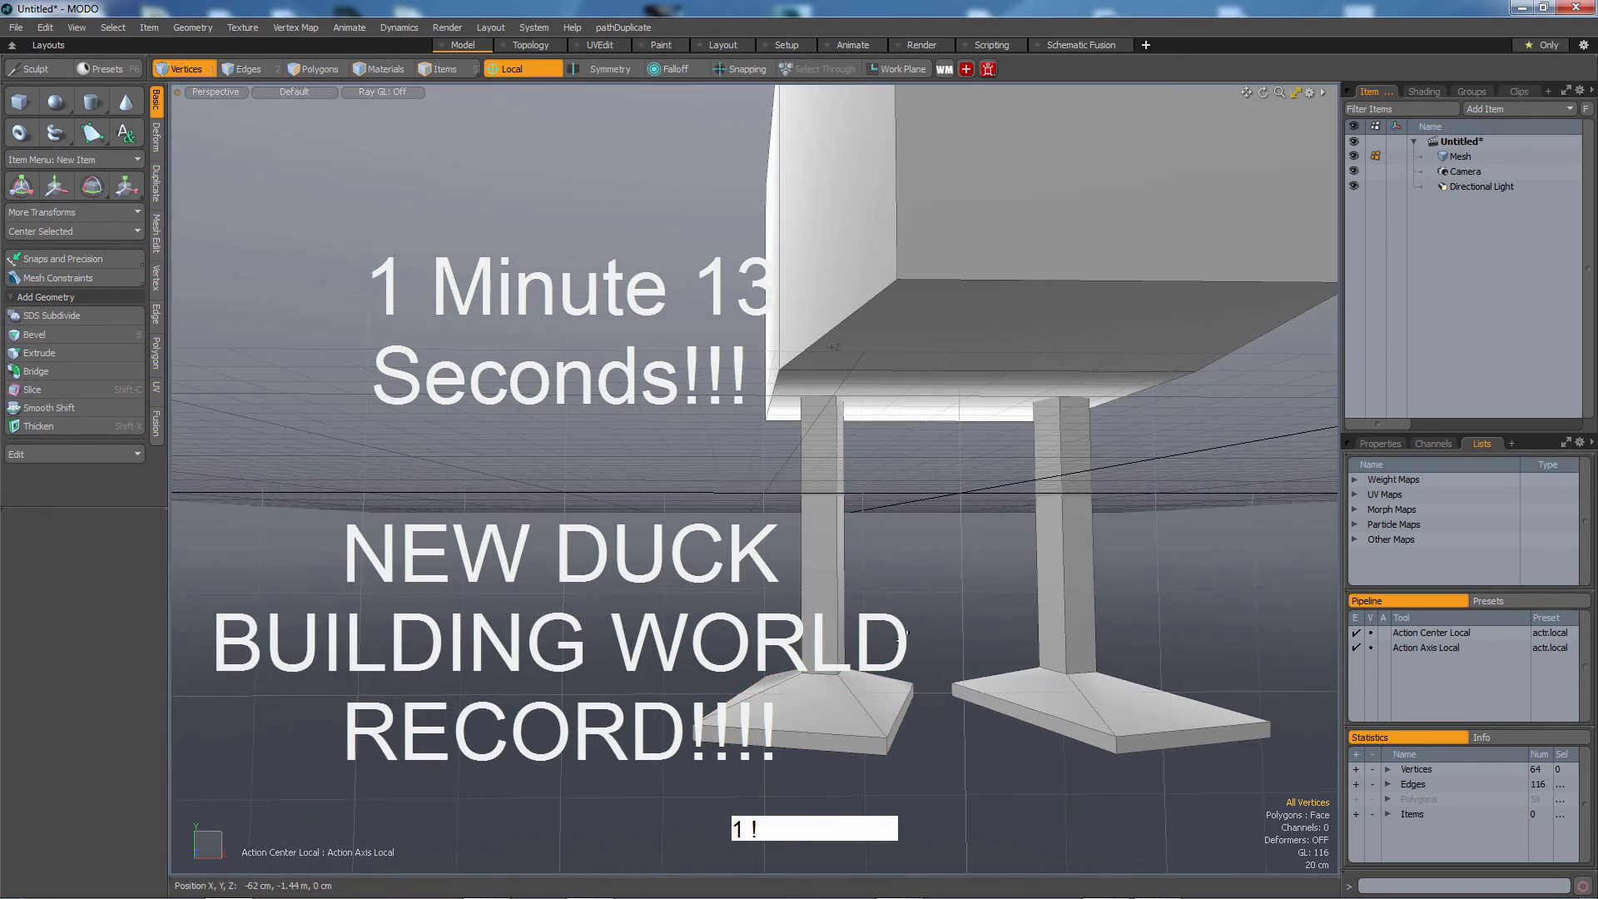
Try to scale the chest's bottom front edge along X.
right_click_drag(1073, 643, 1005, 646, "alt")
left_click_drag(1005, 646, 1031, 600, "alt")
key("2")
key("r")
left_click_drag(1030, 600, 992, 675, "alt")
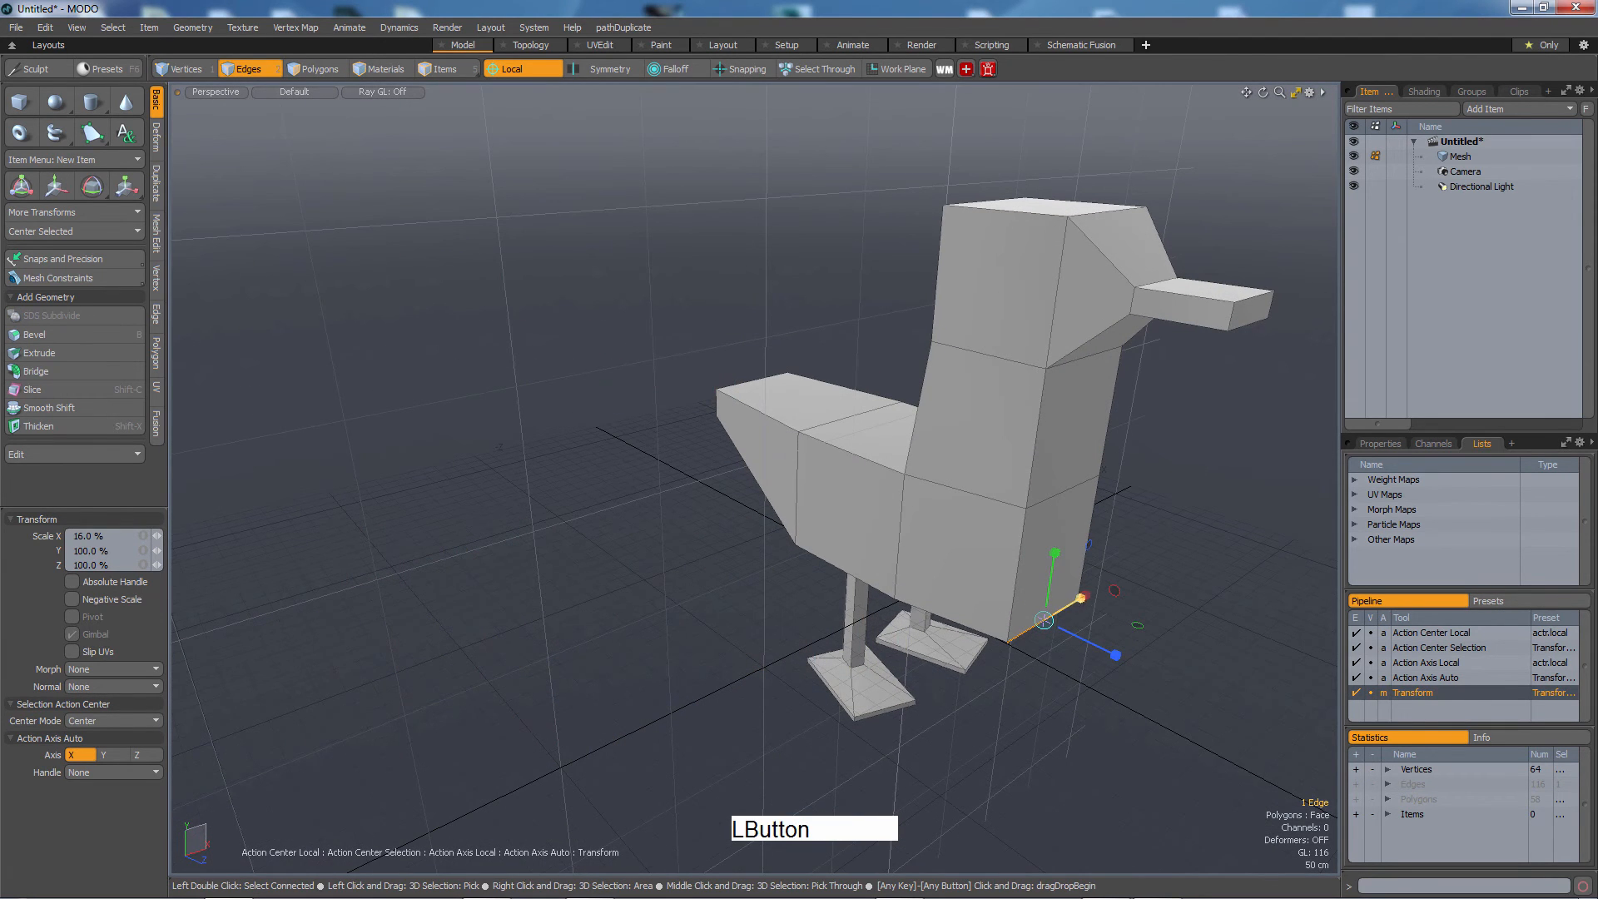
key("alt+a")
left_click_drag(1074, 601, 1141, 646)
key("ctrl+z")
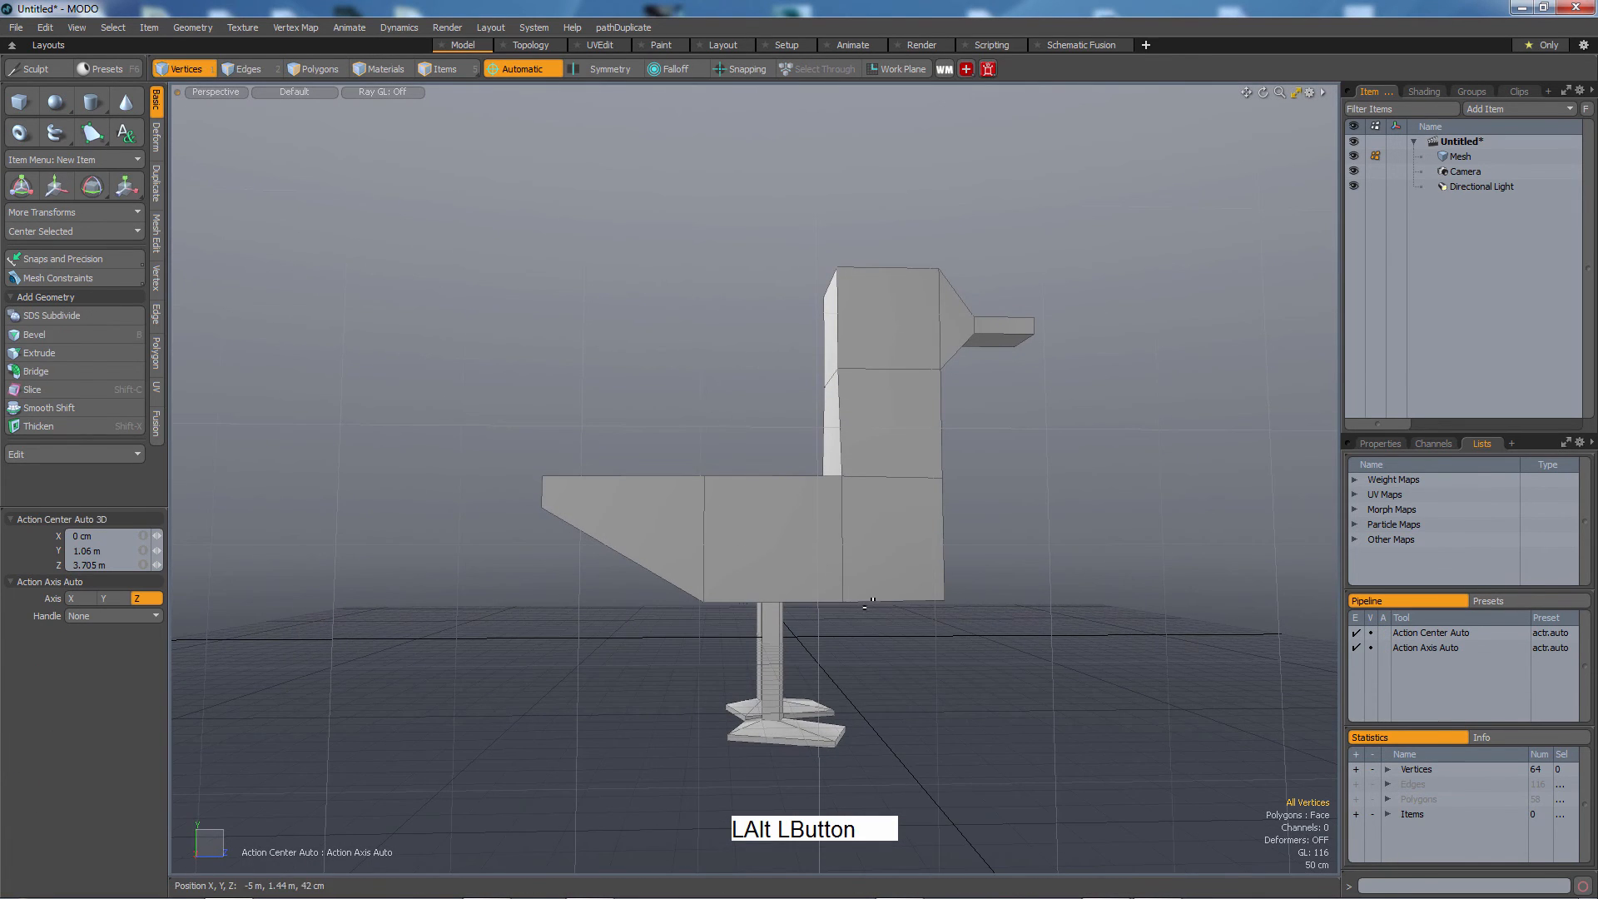
Move the chest's lower front edge back to taper the chest.
left_click_drag(868, 603, 915, 578, "alt")
key("2")
middle_click_drag(914, 576, 1014, 669)
key("w")
left_click_drag(1035, 646, 1072, 680, "alt")
left_click_drag(1075, 682, 852, 624)
key("1")
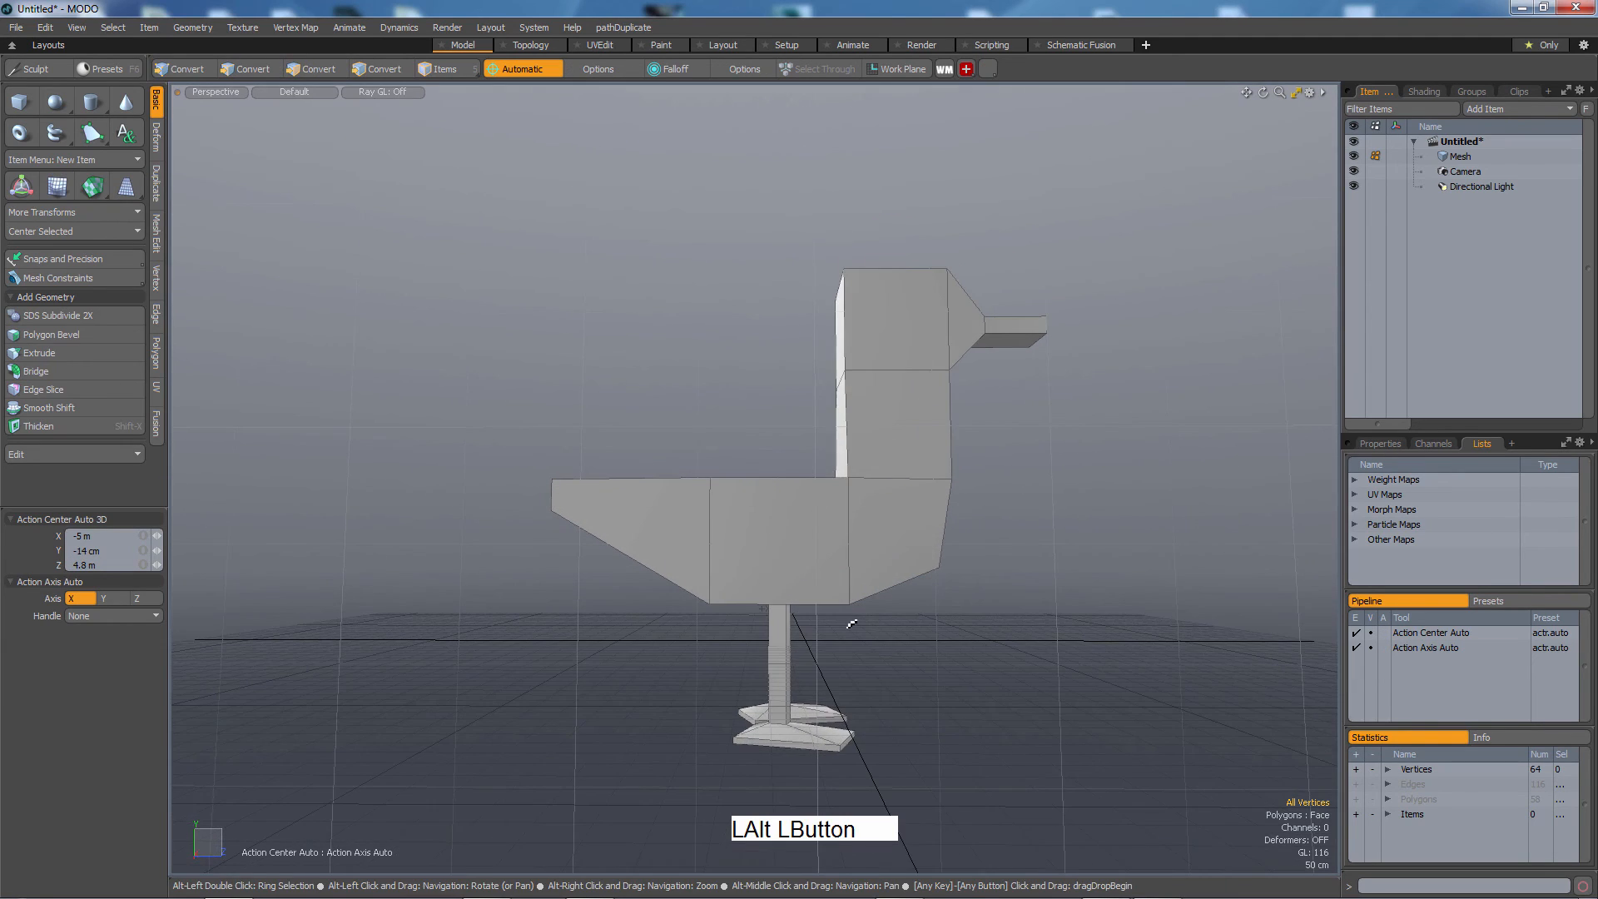
Orbit around the duck to inspect the rebuilt model from several angles.
left_click_drag(727, 593, 839, 607, "alt")
middle_click_drag(662, 681, 714, 670, "alt")
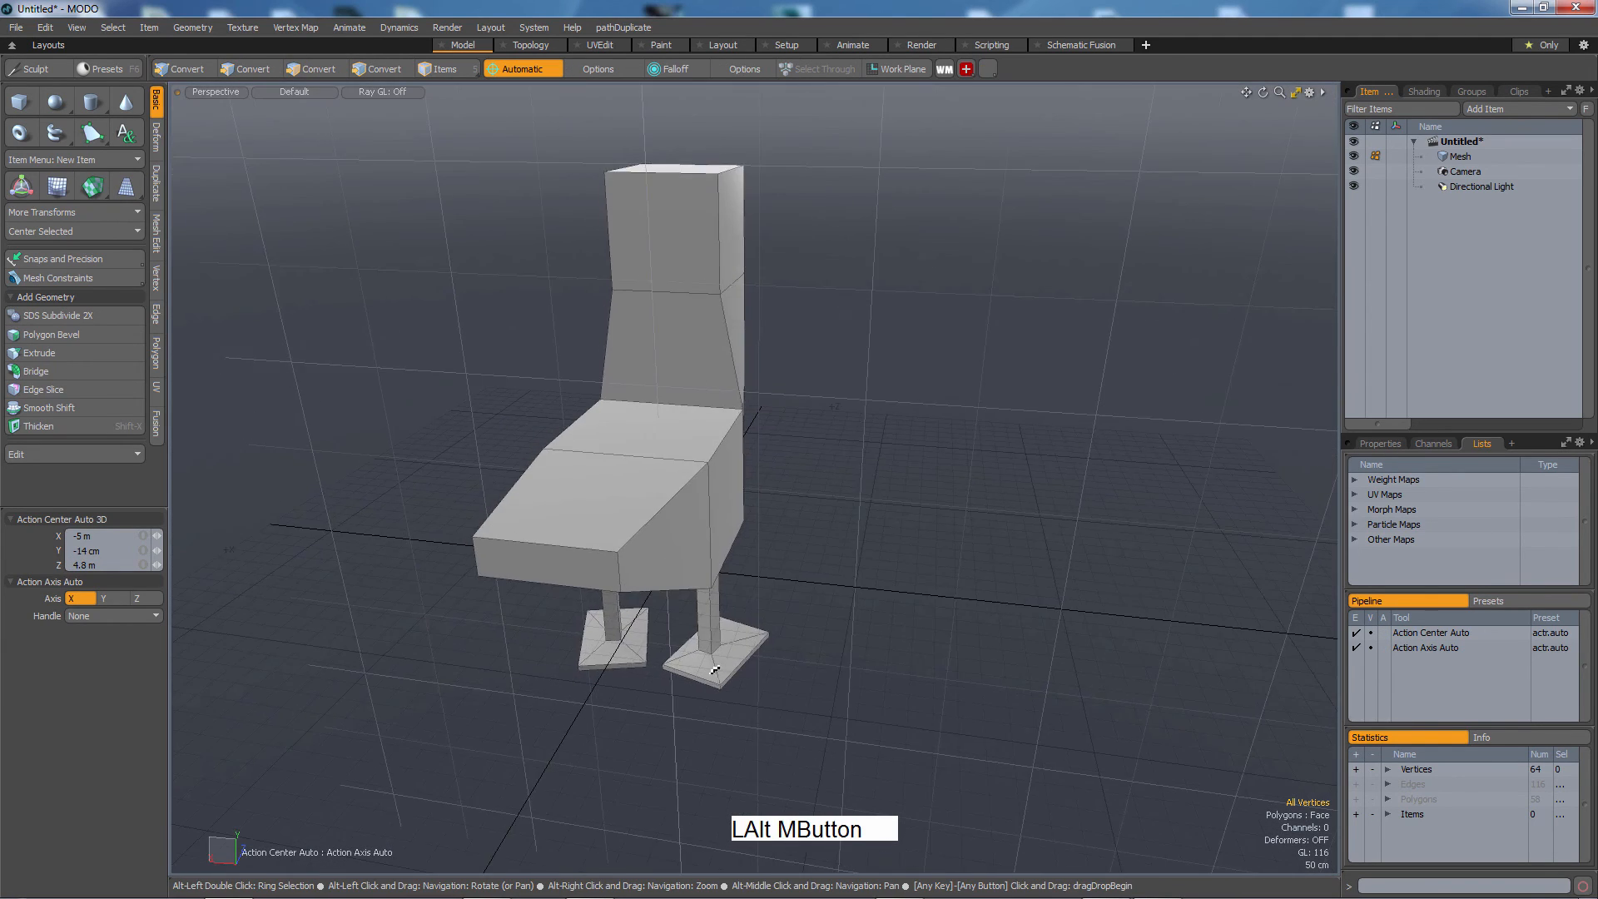
left_click_drag(715, 670, 1081, 766, "alt")
key("3")
left_click(881, 708)
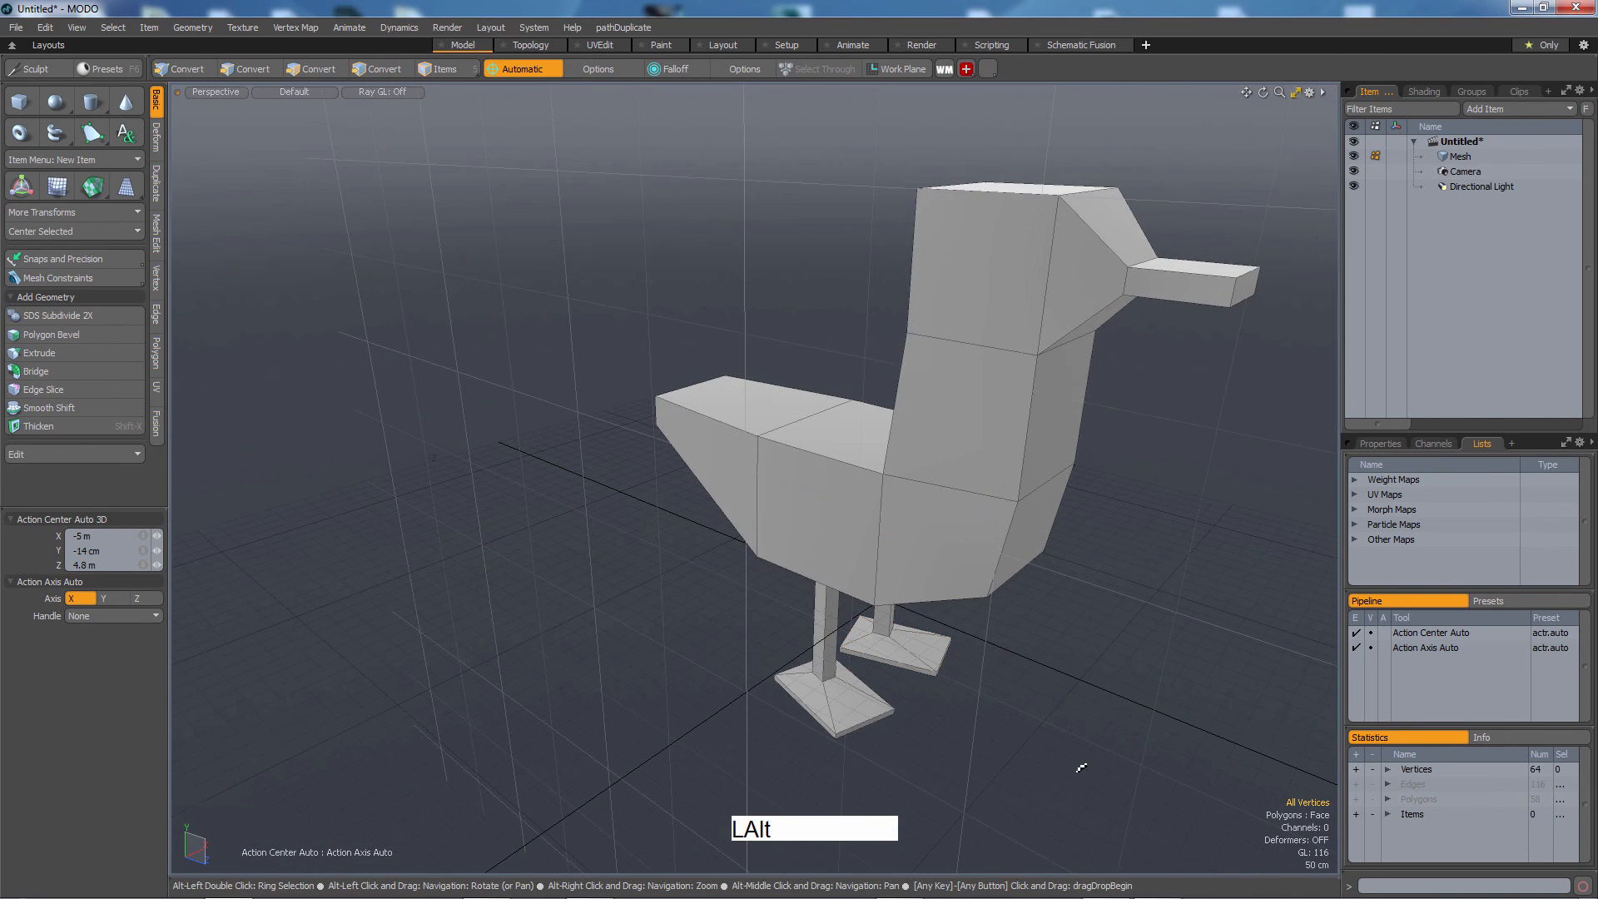
middle_click_drag(1081, 766, 816, 702, "alt")
left_click_drag(816, 703, 983, 656, "alt")
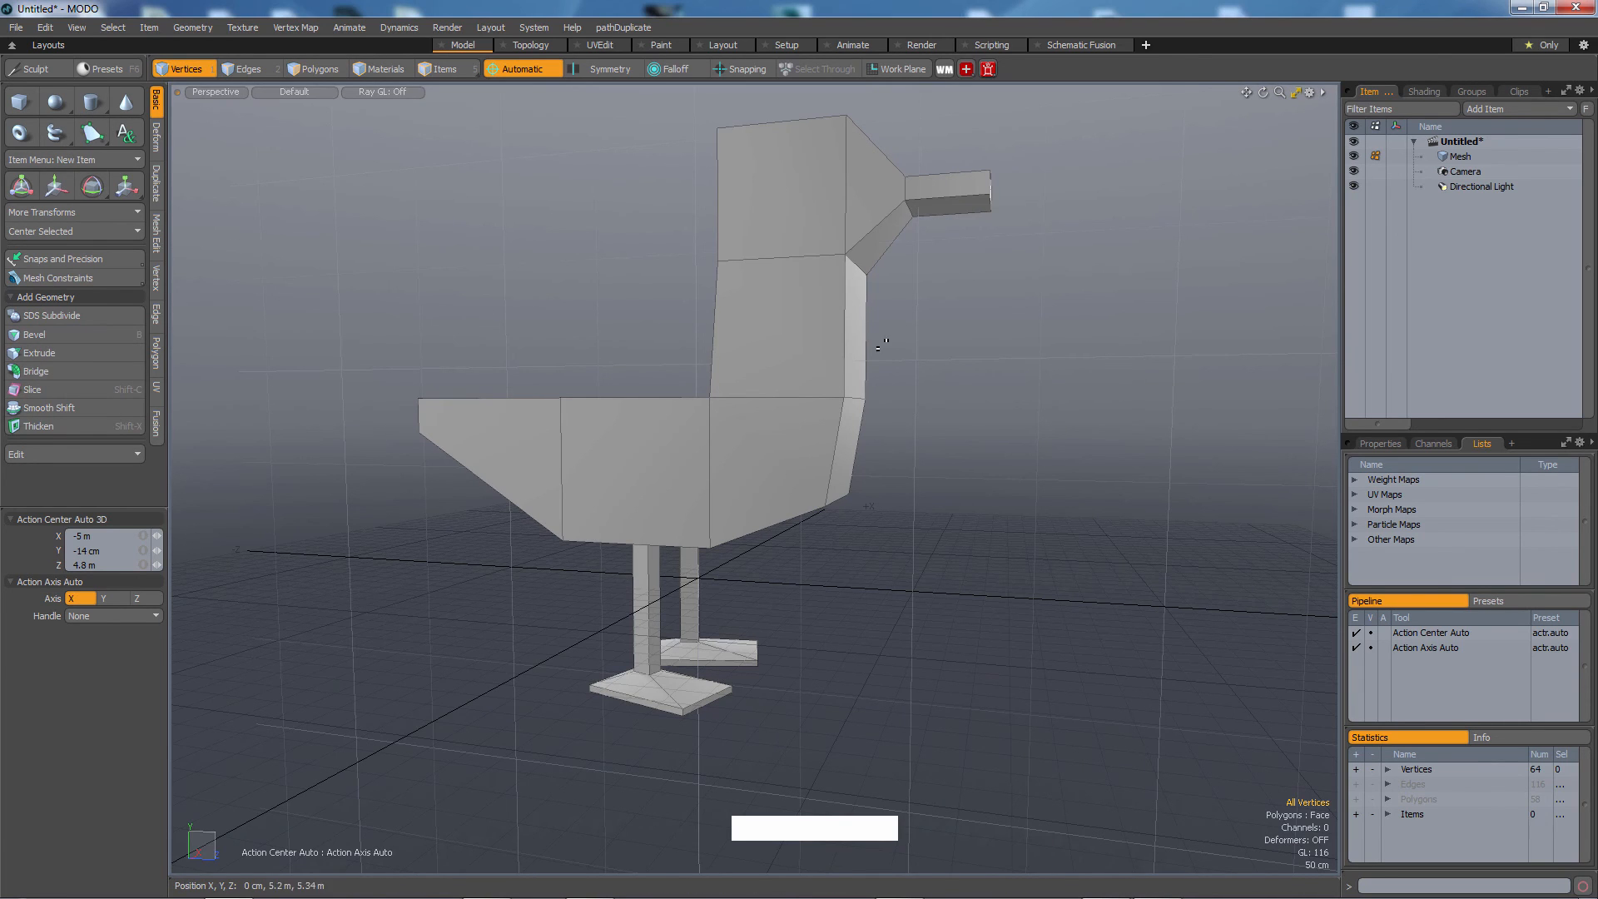
Select the head's top edges, then undo the selection.
middle_click(949, 442, "alt")
left_click_drag(949, 442, 1036, 561, "alt")
key("2")
left_click(737, 213)
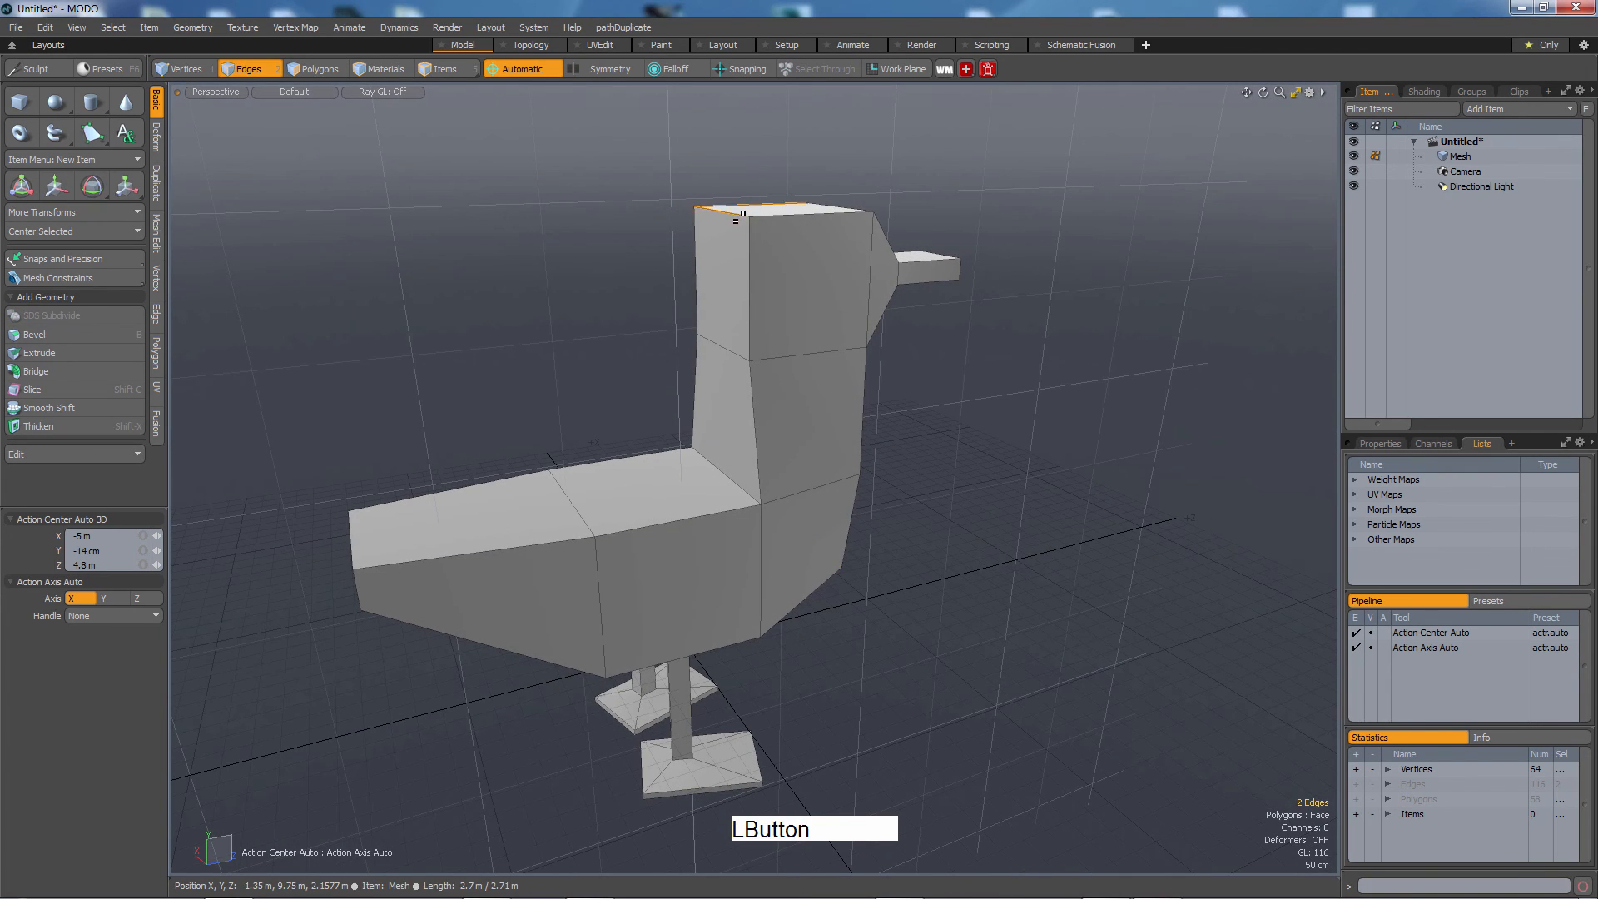
key("ctrl+z")
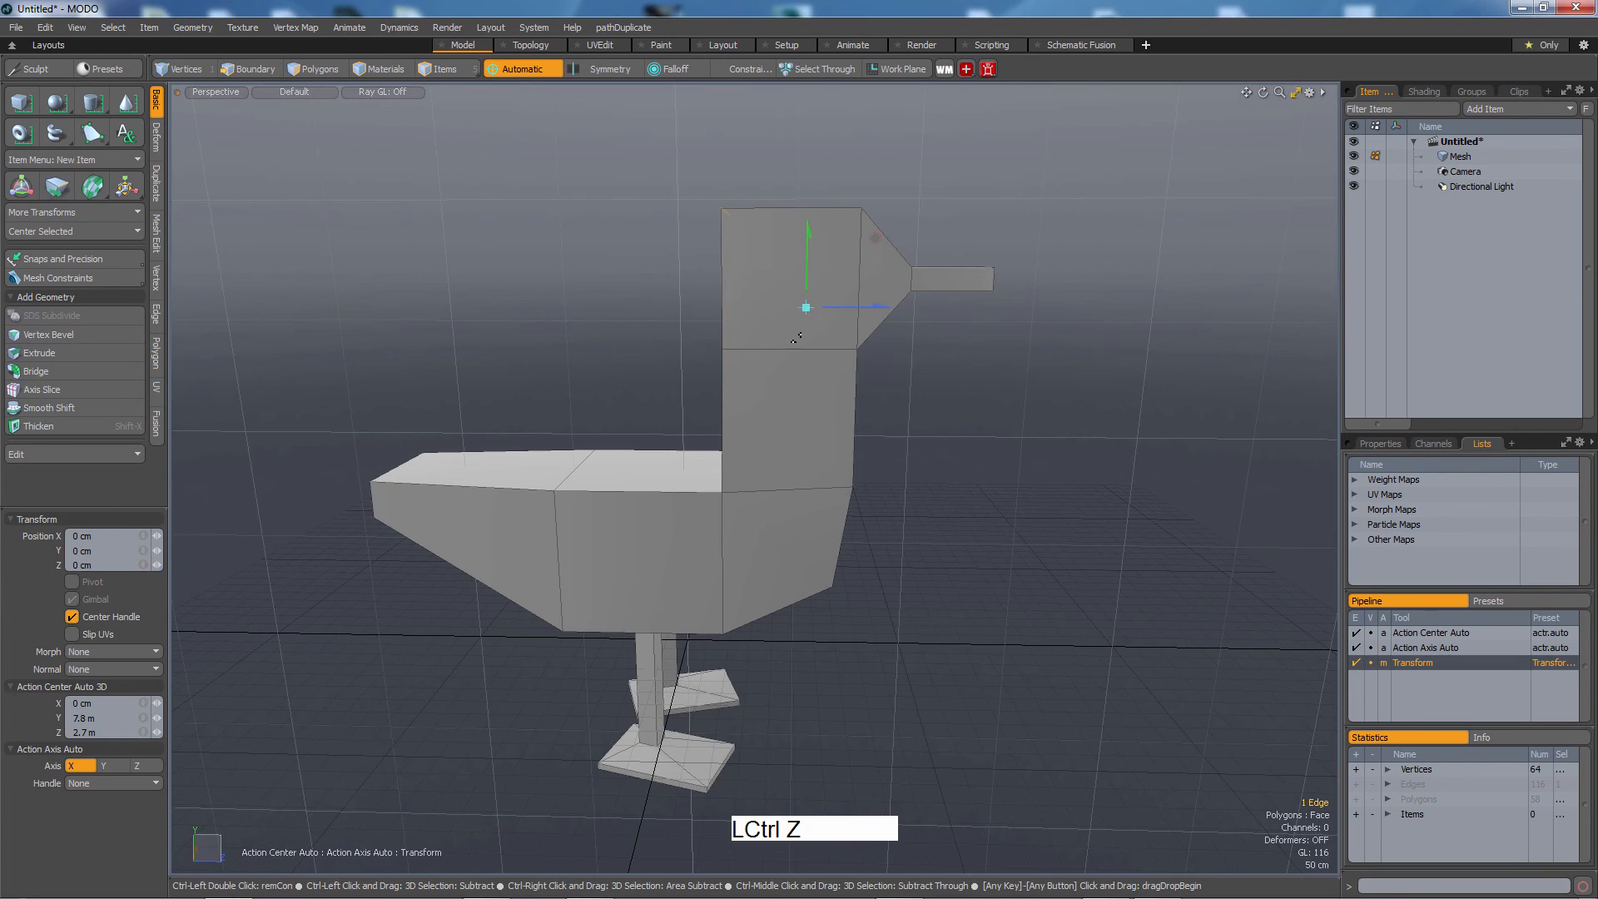
key("1")
left_click_drag(795, 337, 811, 416, "alt")
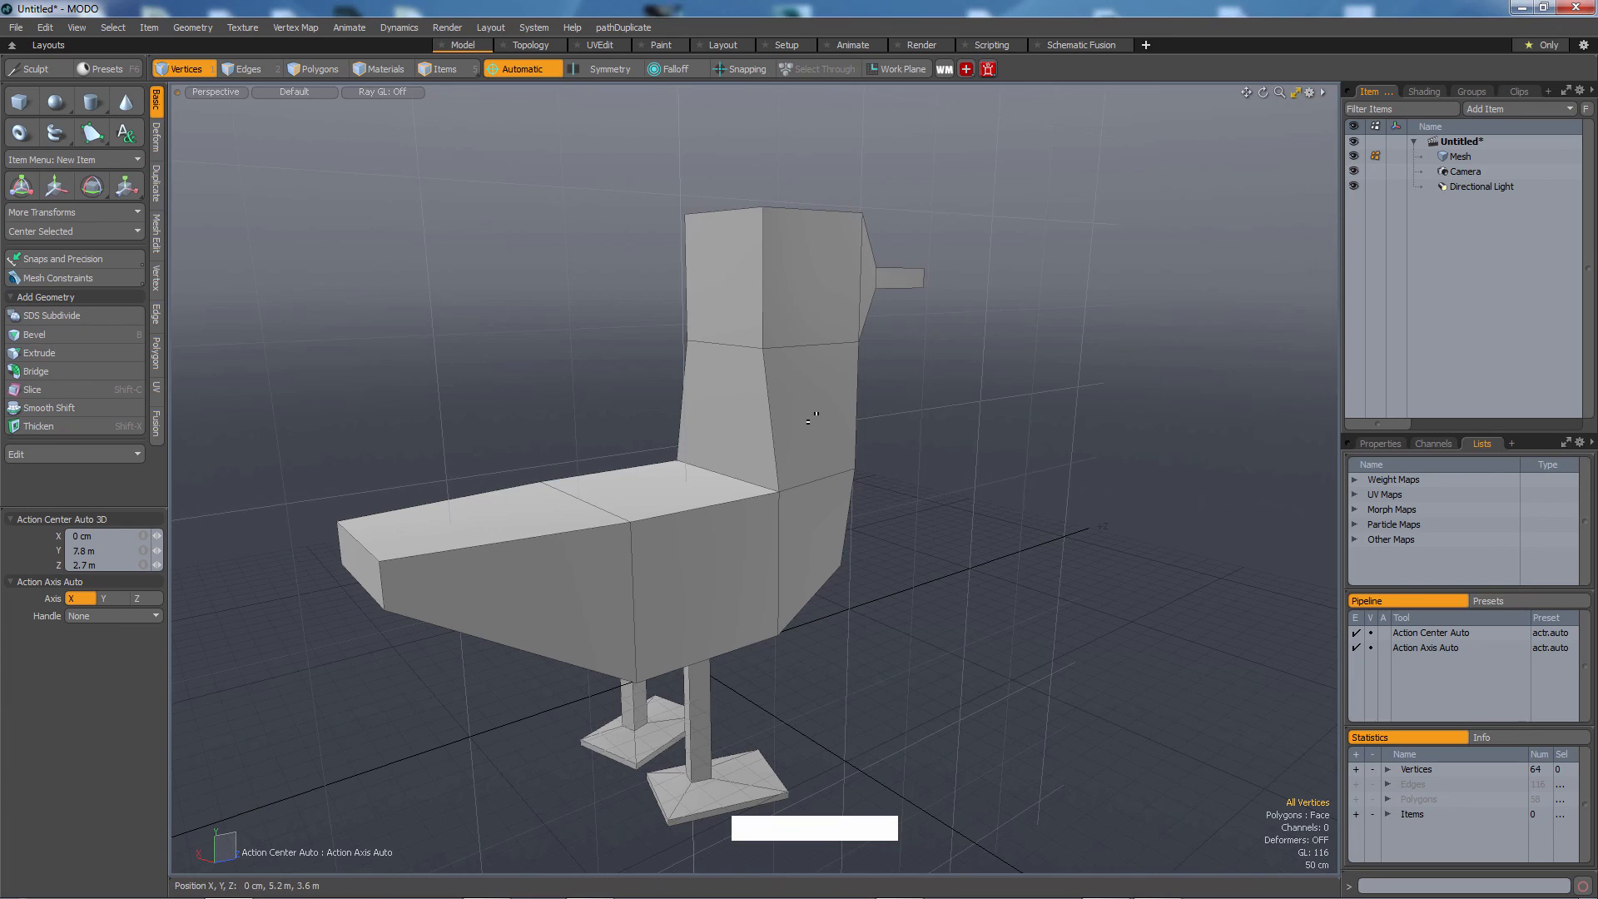